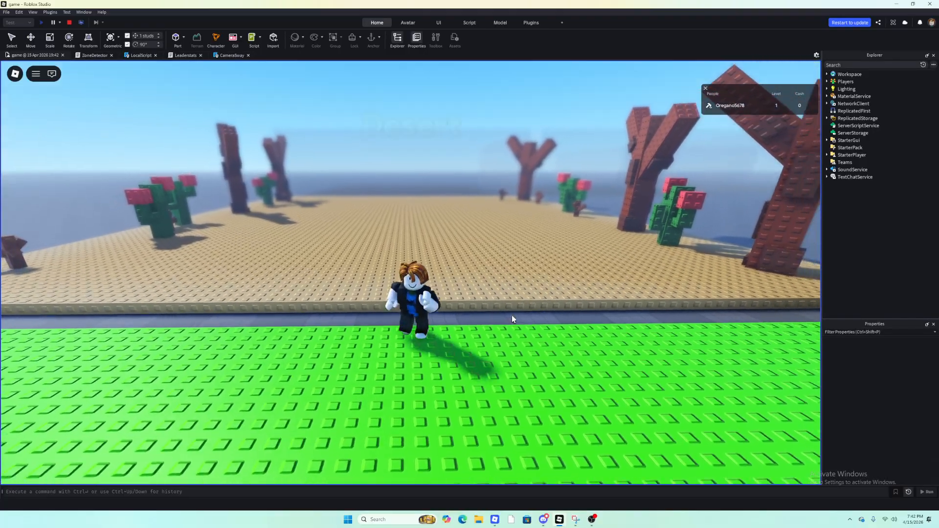
- Walk the character from the forest zone into the desert zone and stop the playtest
{"action": "key", "text": "s"}
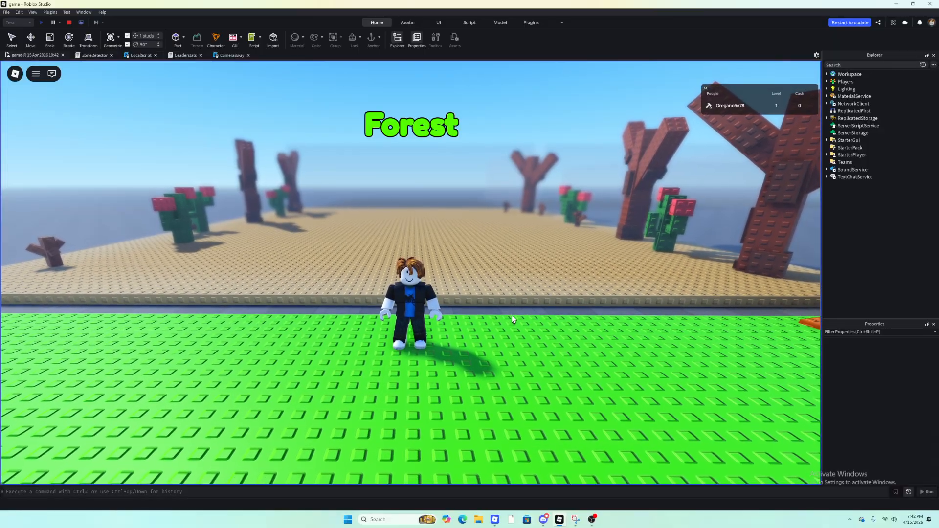
{"action": "right_click_drag", "start_coordinate": [505, 300], "coordinate": [506, 302]}
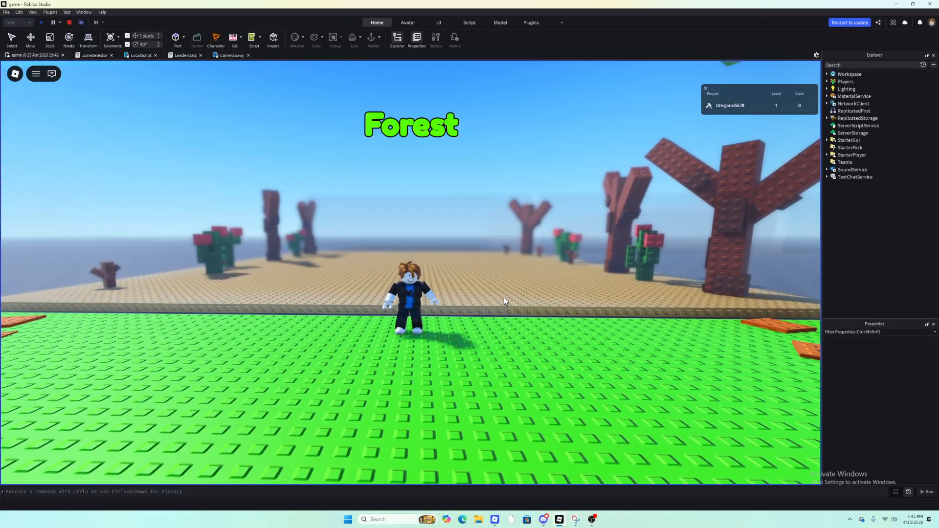
{"action": "key", "text": "w"}
{"action": "right_click_drag", "start_coordinate": [505, 298], "coordinate": [504, 298]}
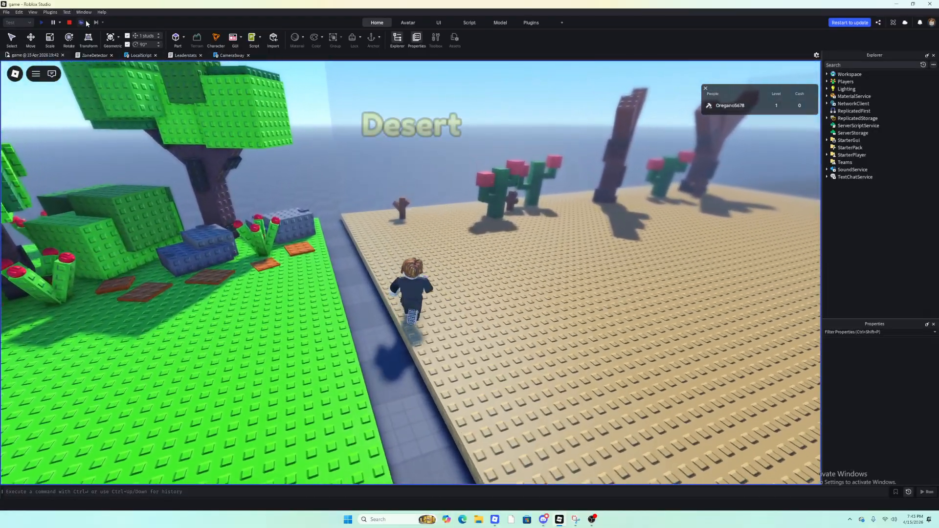
{"action": "key", "text": "shift+F5"}
- Examine the studded oak tree, rock, plant and bush models beside the forest area of the map
{"action": "right_click_drag", "start_coordinate": [510, 263], "coordinate": [509, 260]}
{"action": "key", "text": "w"}
{"action": "right_click", "coordinate": [498, 260]}
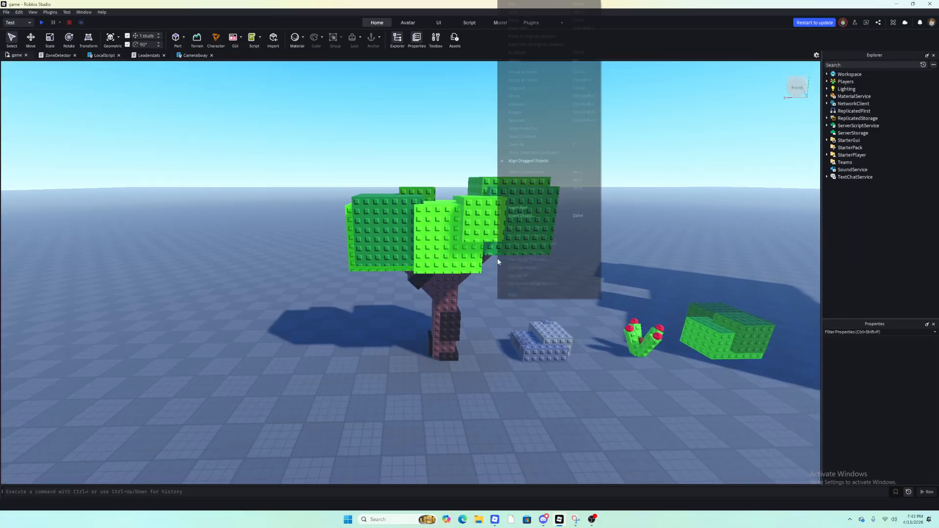
{"action": "left_click", "coordinate": [478, 357]}
{"action": "key", "text": "s"}
{"action": "key", "text": "d"}
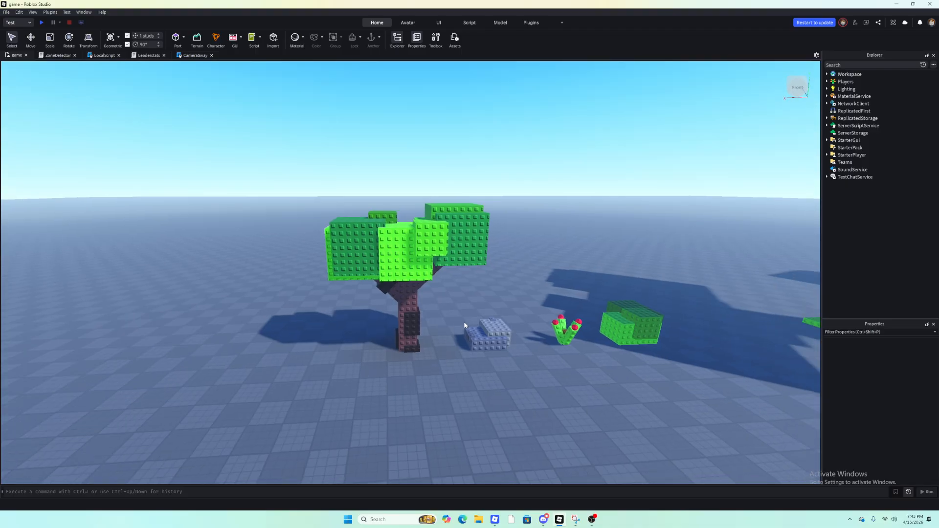
{"action": "right_click_drag", "start_coordinate": [465, 325], "coordinate": [465, 326]}
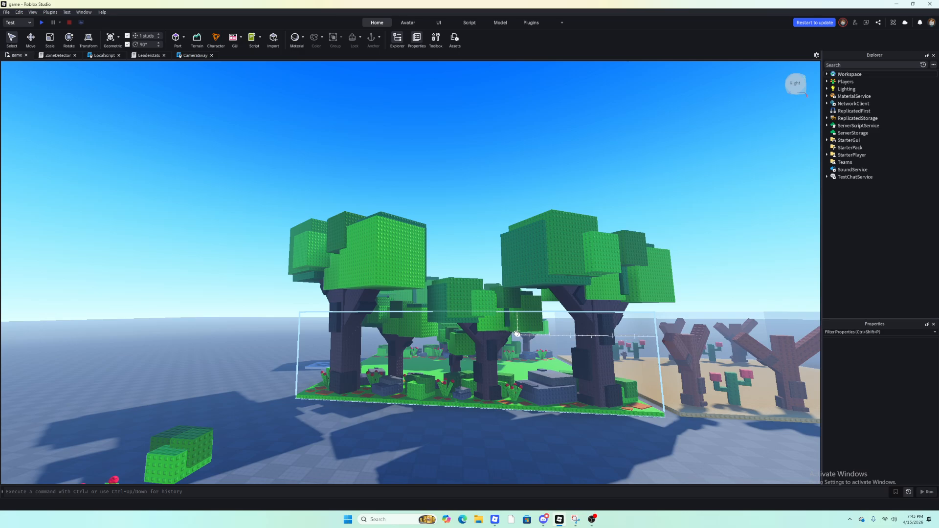
{"action": "right_click_drag", "start_coordinate": [516, 334], "coordinate": [513, 335]}
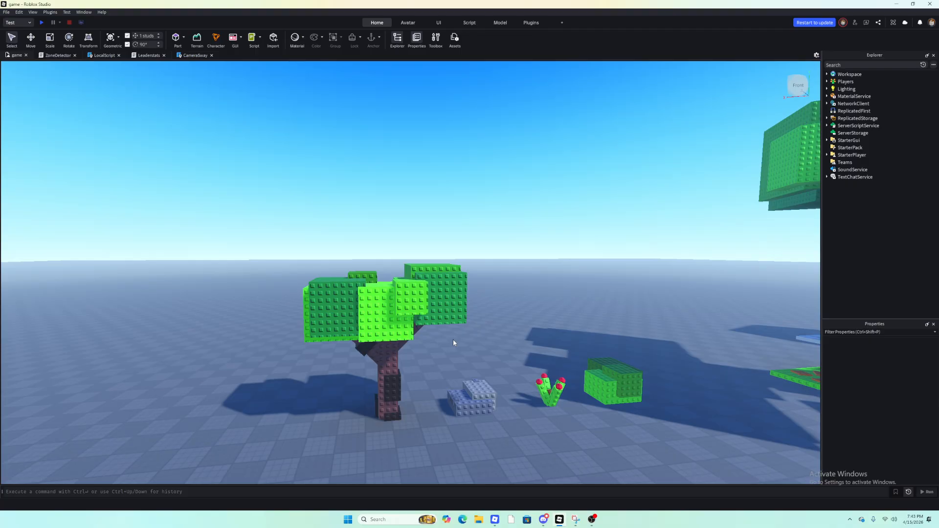
{"action": "right_click_drag", "start_coordinate": [452, 339], "coordinate": [455, 338]}
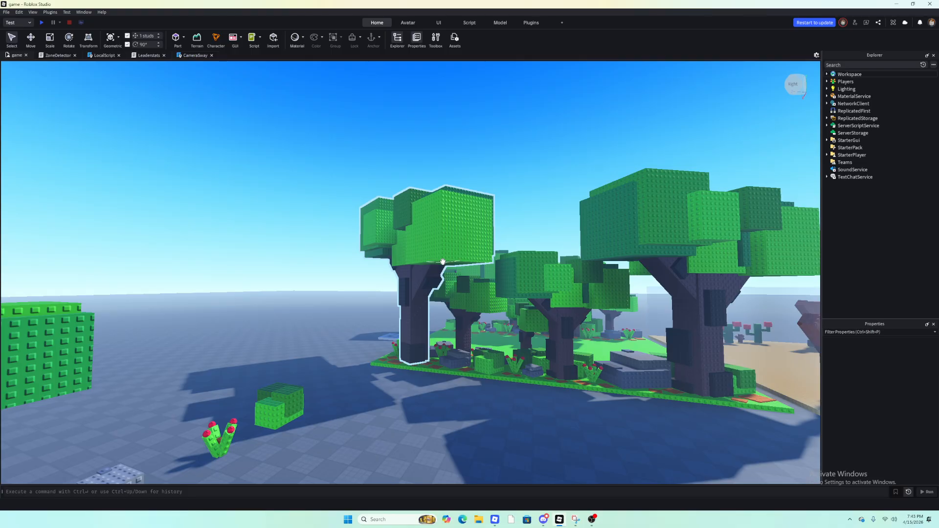
{"action": "right_click_drag", "start_coordinate": [438, 263], "coordinate": [486, 275]}
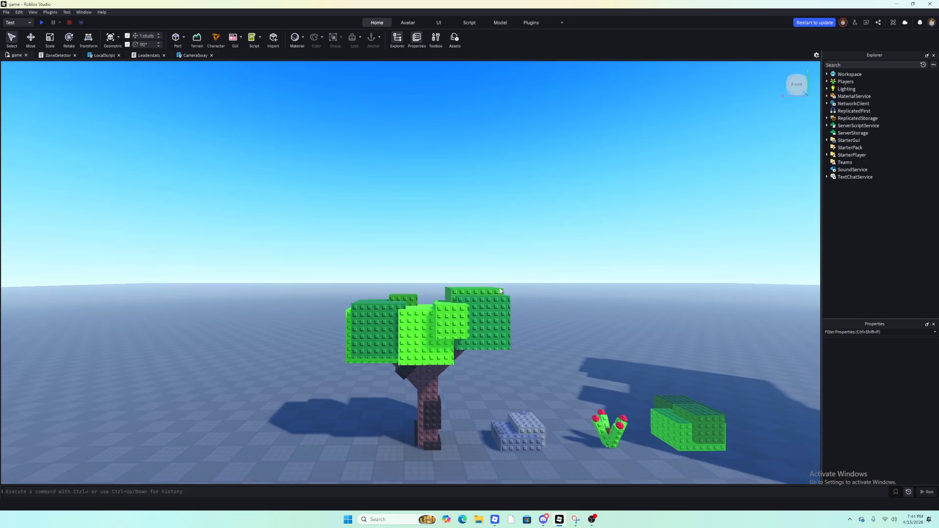
{"action": "right_click_drag", "start_coordinate": [502, 301], "coordinate": [501, 297]}
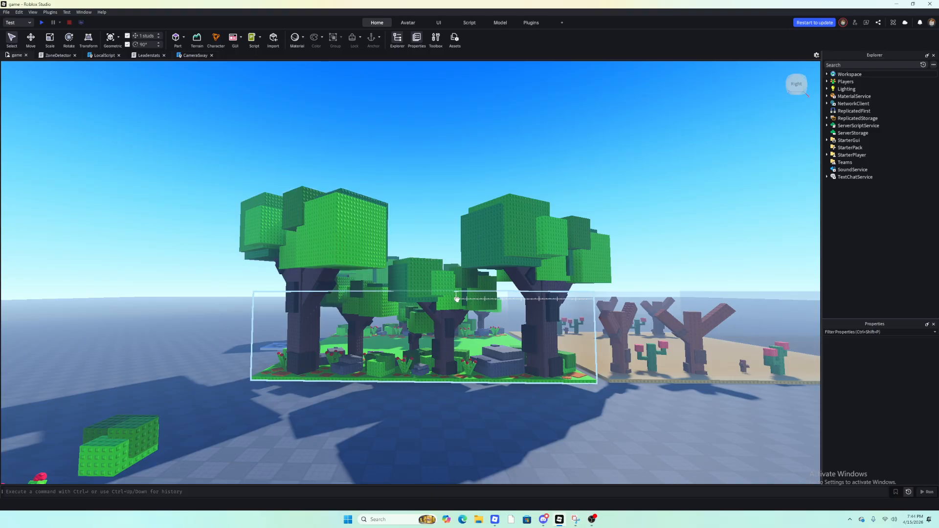
- Insert a new block part on an empty area of the baseplate
{"action": "right_click_drag", "start_coordinate": [462, 283], "coordinate": [465, 288]}
{"action": "left_click", "coordinate": [177, 40]}
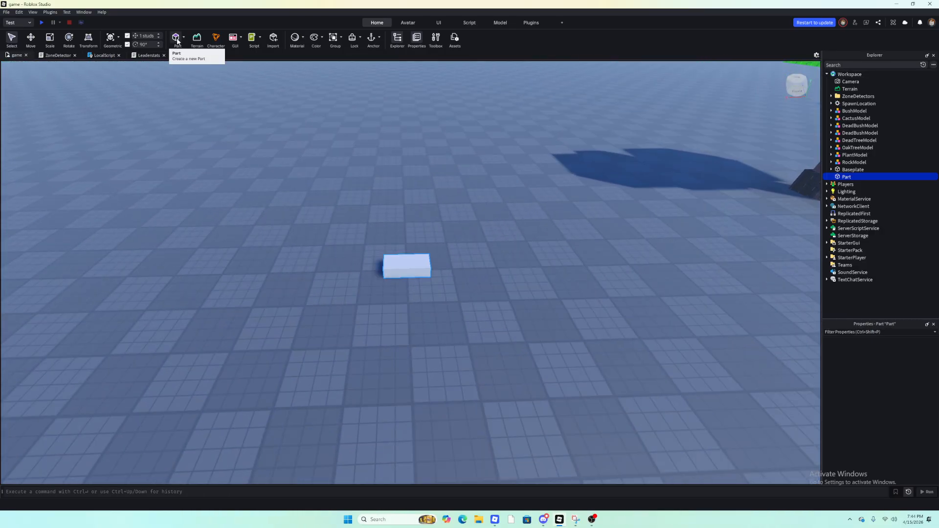
{"action": "left_click", "coordinate": [412, 176]}
{"action": "key", "text": "a"}
- Generate an R15 masculine Block Avatar rig and lower it 0.8 studs onto the baseplate
{"action": "left_click", "coordinate": [215, 39]}
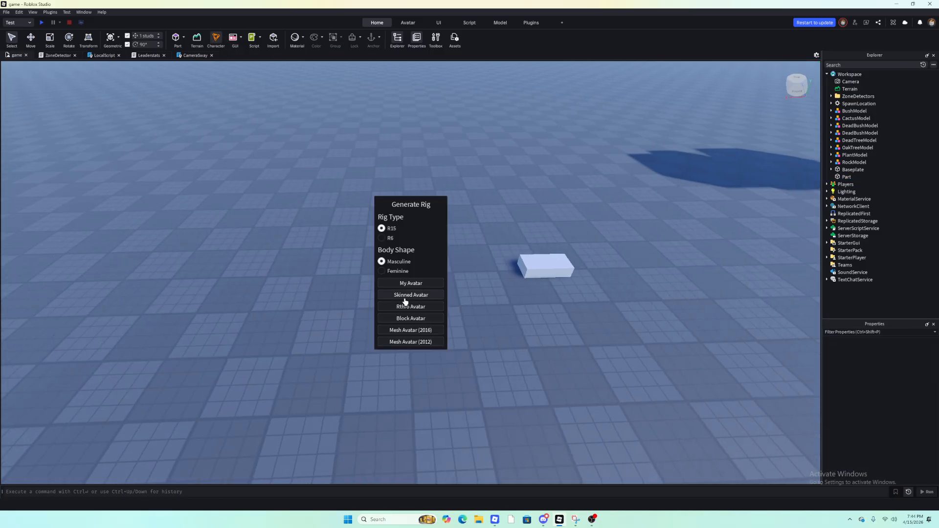
{"action": "left_click", "coordinate": [417, 318]}
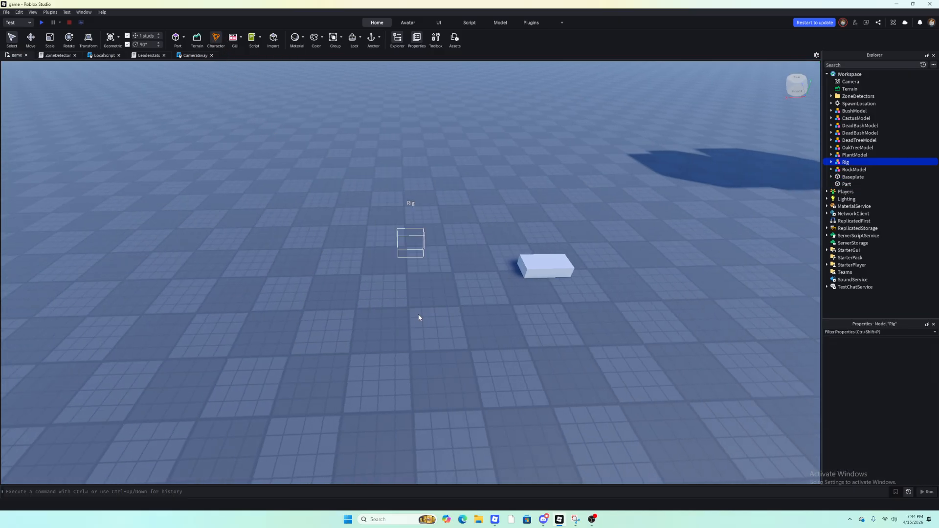
{"action": "left_click", "coordinate": [31, 39]}
{"action": "scroll", "coordinate": [493, 286], "scroll_direction": "up", "scroll_amount": 2}
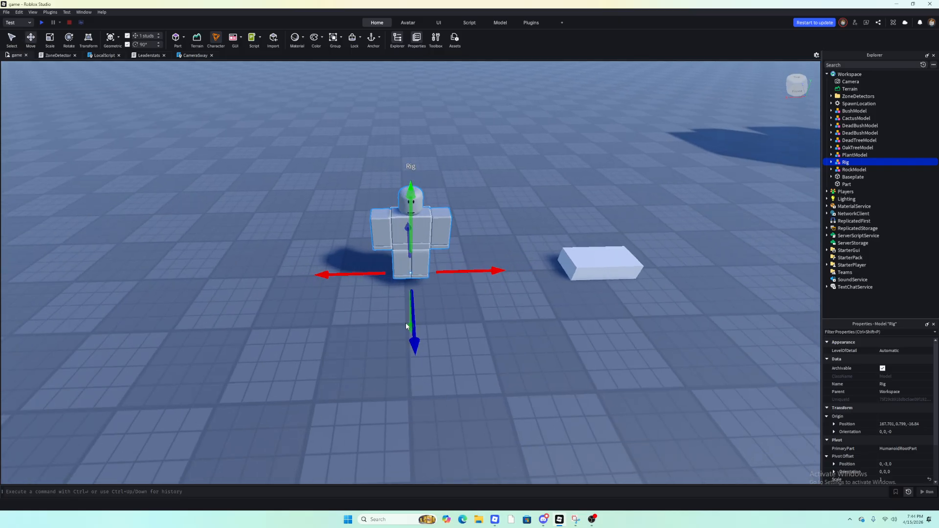
{"action": "left_click_drag", "start_coordinate": [406, 326], "coordinate": [407, 341]}
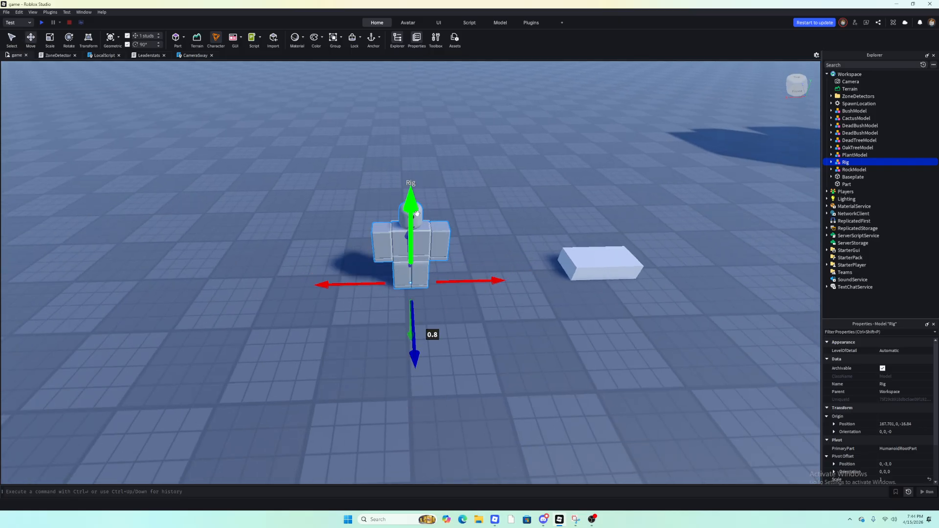
- Move the rig sideways so it stands close to the new part, and deselect it
{"action": "key", "text": "d"}
{"action": "left_click_drag", "start_coordinate": [479, 280], "coordinate": [440, 247]}
{"action": "left_click", "coordinate": [499, 296]}
{"action": "scroll", "coordinate": [504, 297], "scroll_direction": "down", "scroll_amount": 3}
- Scale the part horizontally from its sides to give it a roughly square footprint
{"action": "left_click", "coordinate": [441, 267]}
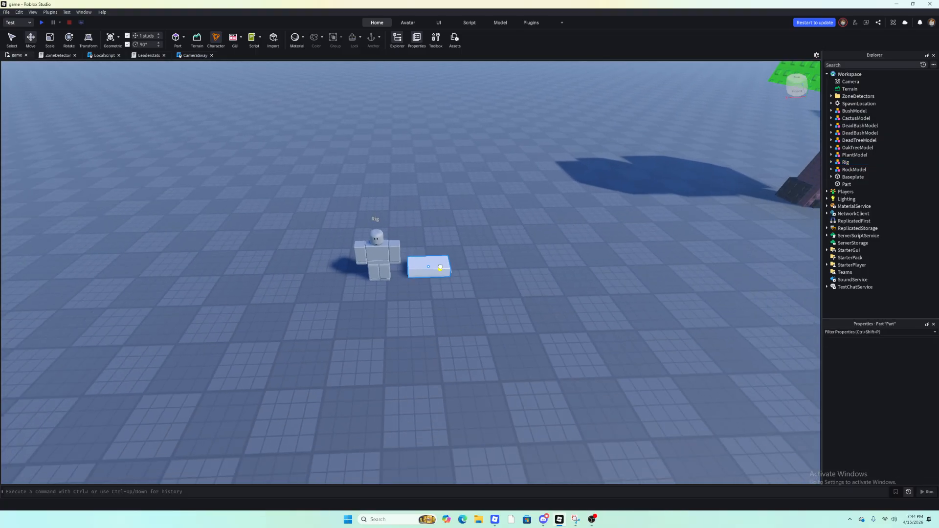
{"action": "left_click", "coordinate": [469, 281]}
{"action": "left_click", "coordinate": [450, 269]}
{"action": "key", "text": "w"}
{"action": "left_click", "coordinate": [55, 42]}
{"action": "right_click_drag", "start_coordinate": [435, 232], "coordinate": [438, 237]}
{"action": "left_click_drag", "start_coordinate": [356, 277], "coordinate": [369, 281]}
{"action": "key", "text": "d"}
{"action": "right_click_drag", "start_coordinate": [435, 280], "coordinate": [437, 281]}
{"action": "left_click_drag", "start_coordinate": [559, 331], "coordinate": [545, 332]}
{"action": "key", "text": "a"}
{"action": "right_click_drag", "start_coordinate": [546, 332], "coordinate": [530, 338]}
{"action": "left_click", "coordinate": [544, 340]}
{"action": "key", "text": "a"}
{"action": "left_click", "coordinate": [415, 337]}
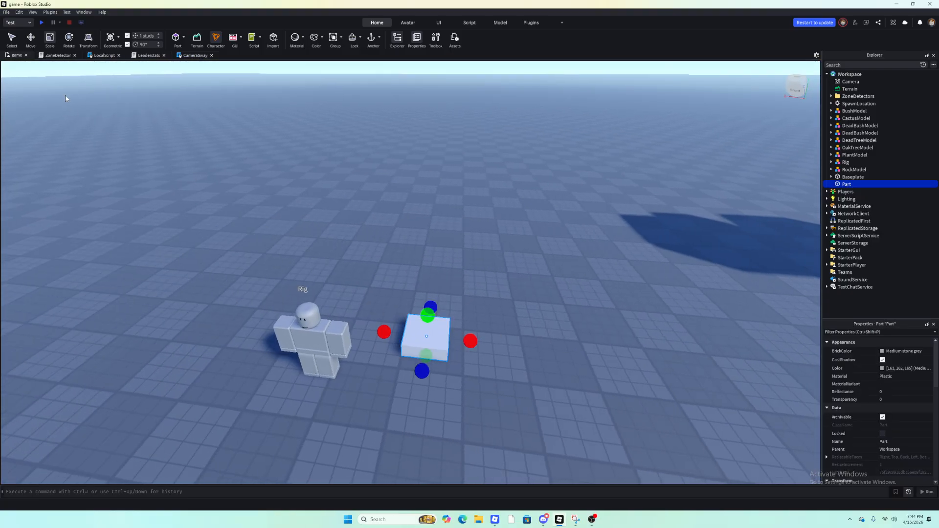
- Move the part forward and closer to the rig so it sits beside the rig's feet
{"action": "left_click", "coordinate": [31, 37]}
{"action": "left_click_drag", "start_coordinate": [419, 386], "coordinate": [380, 421]}
{"action": "left_click_drag", "start_coordinate": [374, 377], "coordinate": [357, 346]}
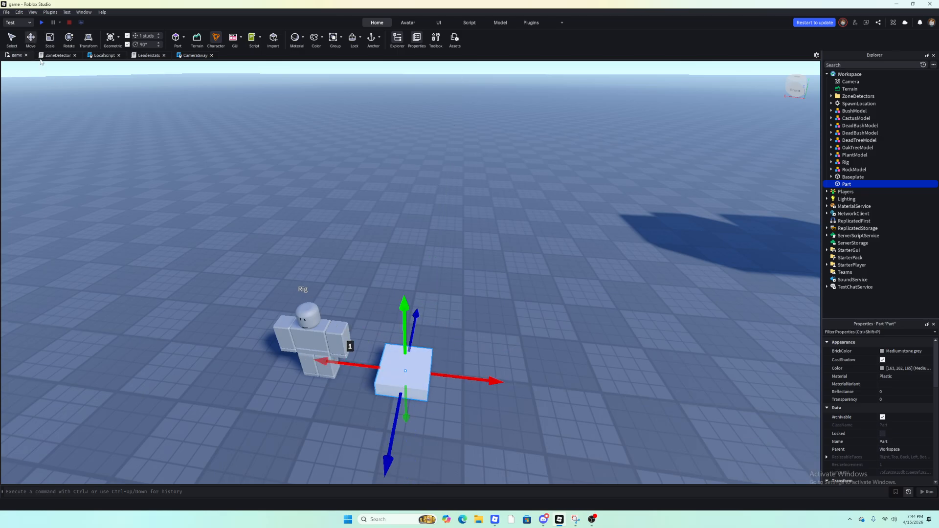
- Scale the part upward into a tall pillar several times the rig's height, and keep it selected
{"action": "left_click", "coordinate": [52, 43]}
{"action": "key", "text": "a"}
{"action": "right_click_drag", "start_coordinate": [387, 221], "coordinate": [406, 215]}
{"action": "key", "text": "s"}
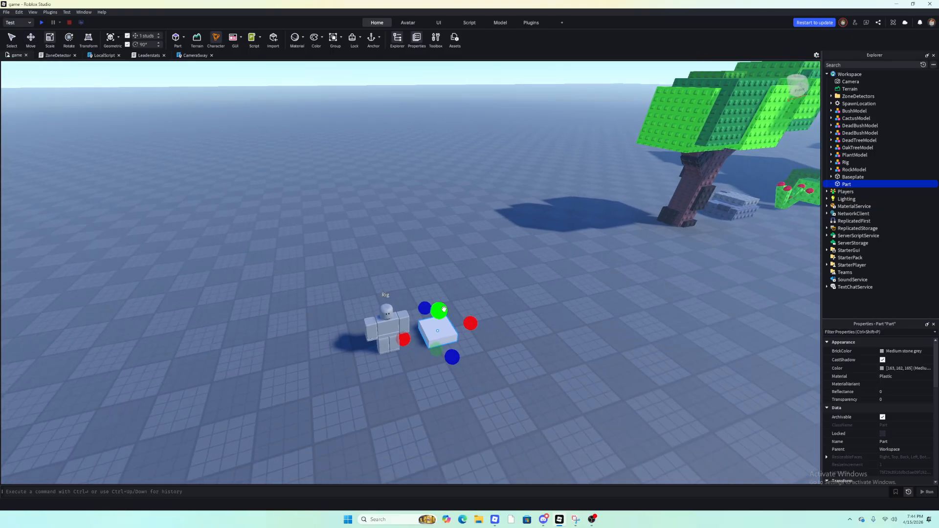
{"action": "left_click_drag", "start_coordinate": [442, 310], "coordinate": [464, 158]}
{"action": "key", "text": "d"}
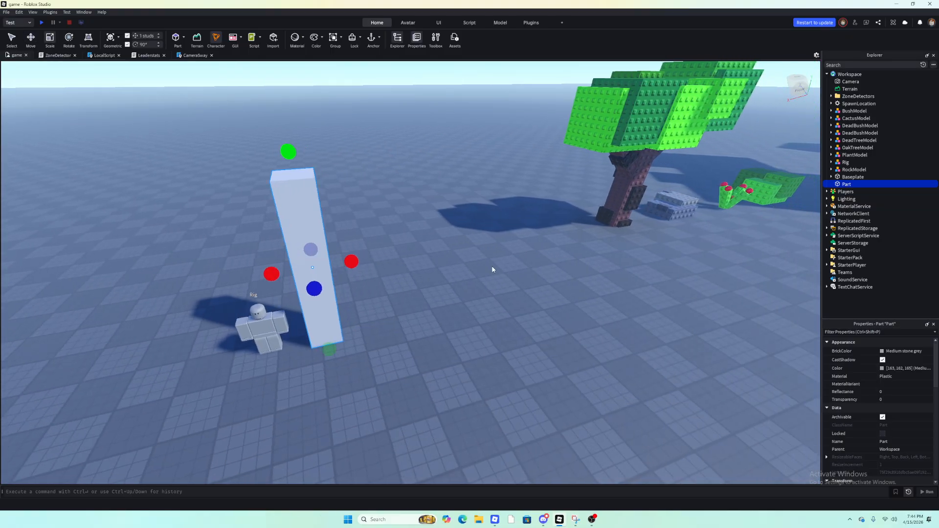
{"action": "right_click", "coordinate": [488, 269]}
{"action": "left_click", "coordinate": [436, 297]}
{"action": "right_click_drag", "start_coordinate": [435, 295], "coordinate": [461, 283]}
{"action": "key", "text": "d"}
{"action": "key", "text": "s"}
{"action": "left_click", "coordinate": [414, 289]}
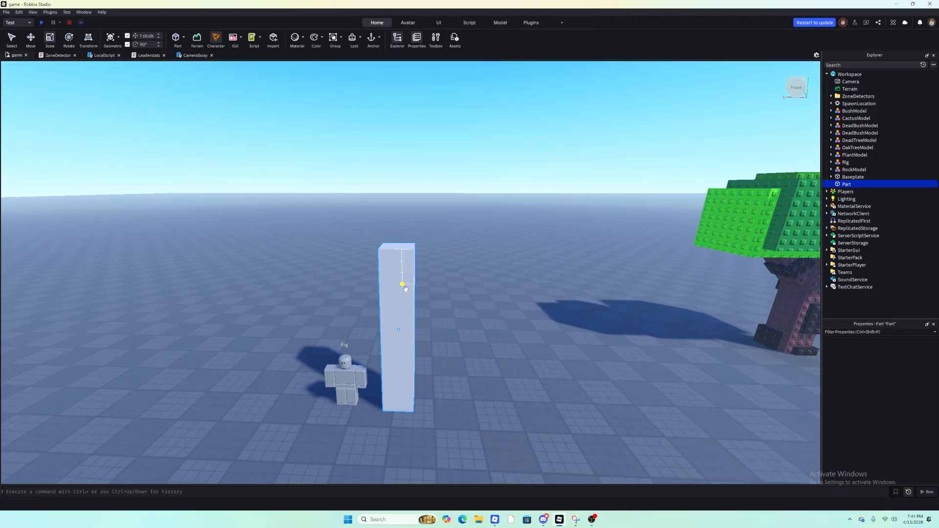
- Search the Creator Store plugins for Resurface, review the matching plugins and close the Toolbox
{"action": "left_click", "coordinate": [532, 24]}
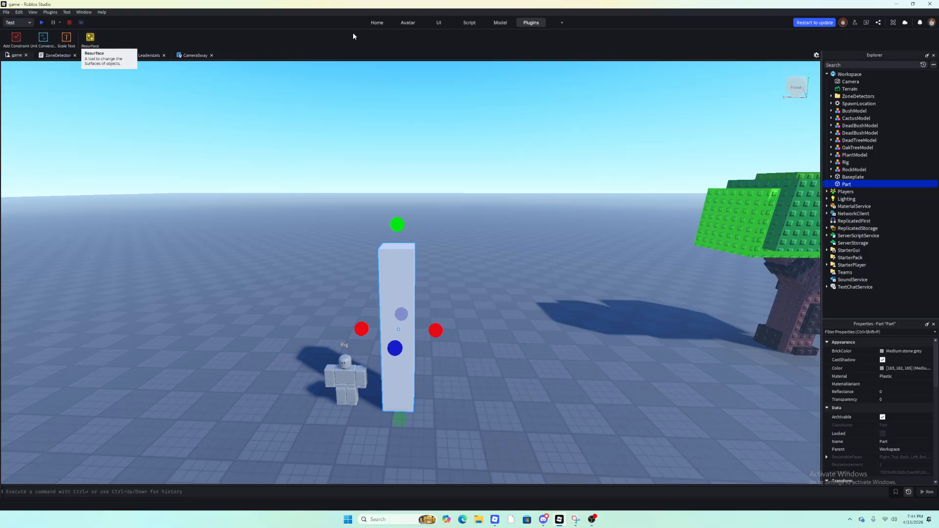
{"action": "left_click", "coordinate": [377, 22]}
{"action": "left_click", "coordinate": [435, 40]}
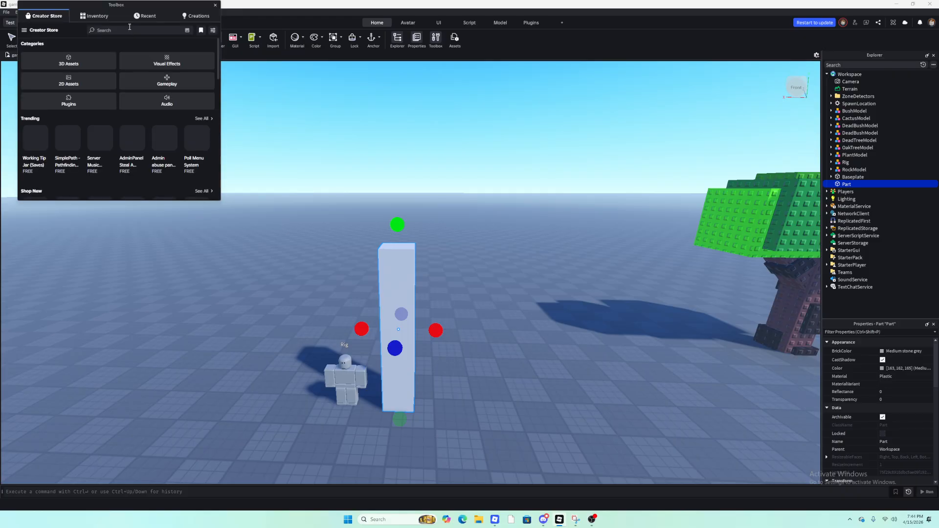
{"action": "left_click", "coordinate": [128, 28]}
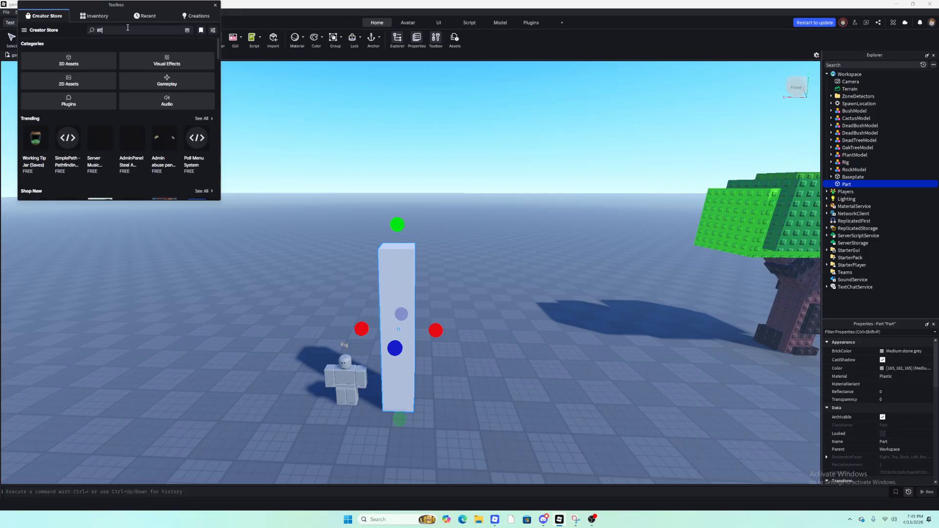
{"action": "type", "text": "Resurface"}
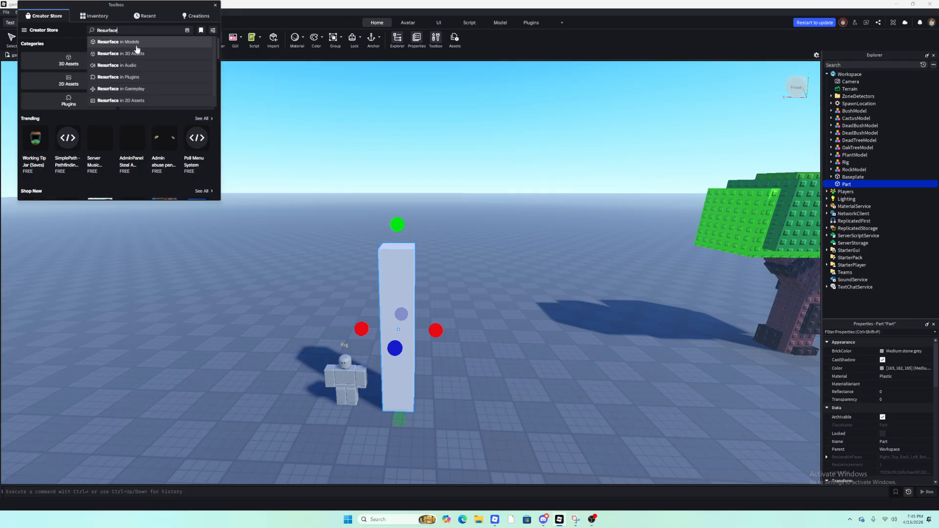
{"action": "left_click", "coordinate": [140, 76]}
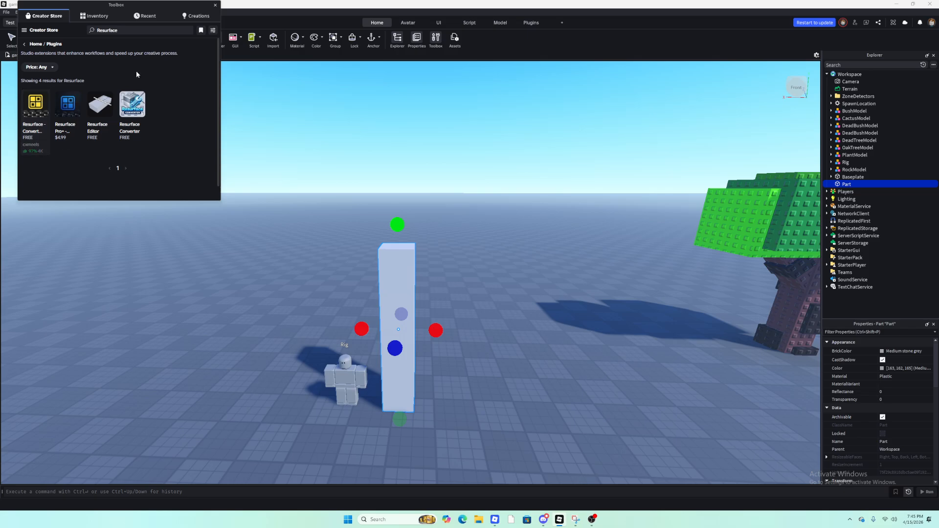
{"action": "left_click", "coordinate": [215, 5]}
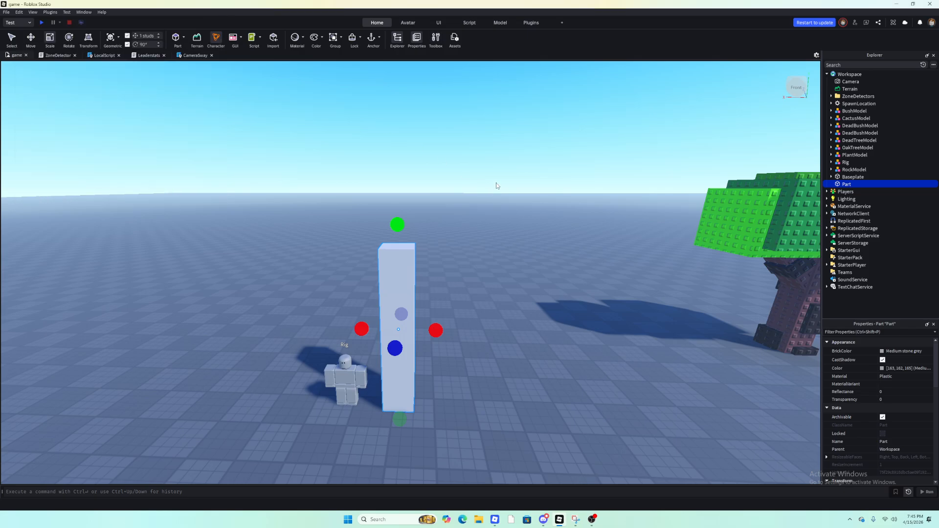
- Activate the Resurface plugin and review its surface types, keeping Studs as the active surface
{"action": "left_click", "coordinate": [531, 22]}
{"action": "left_click", "coordinate": [94, 42]}
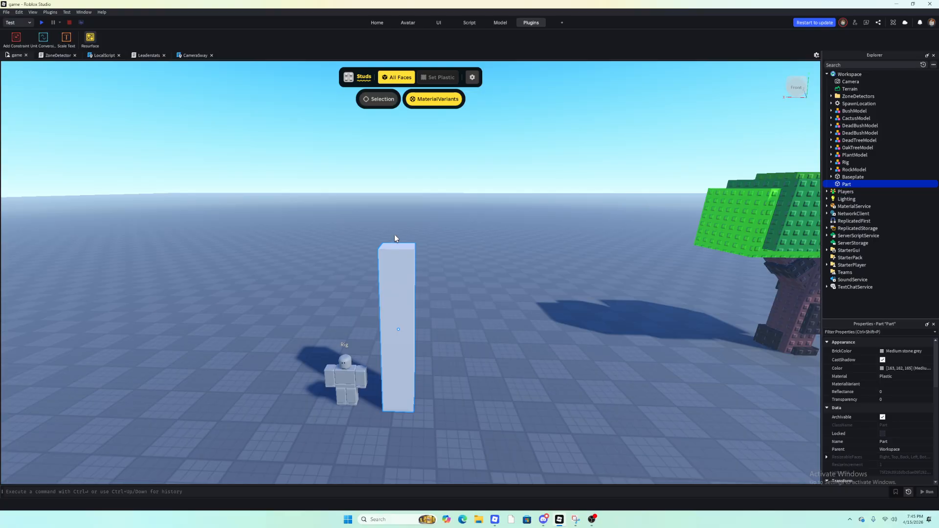
{"action": "left_click", "coordinate": [360, 77]}
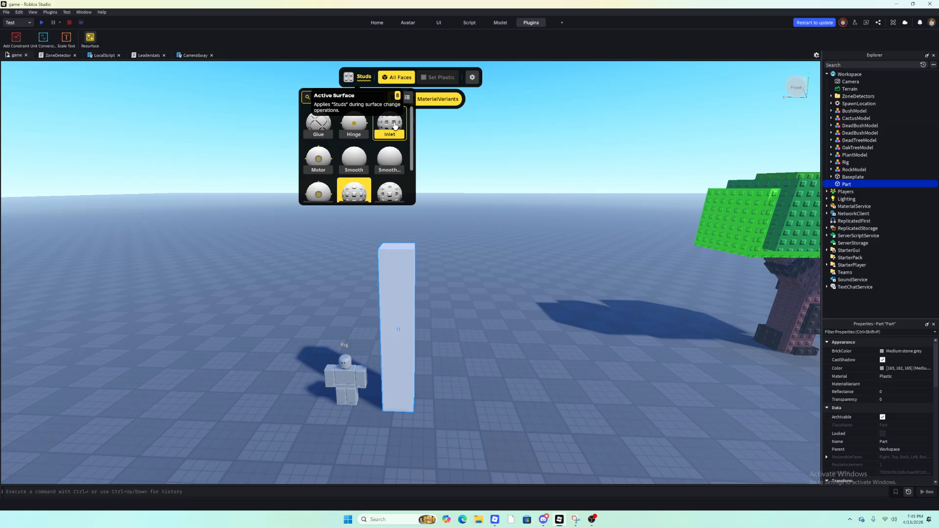
{"action": "scroll", "coordinate": [357, 126], "scroll_direction": "down", "scroll_amount": 3}
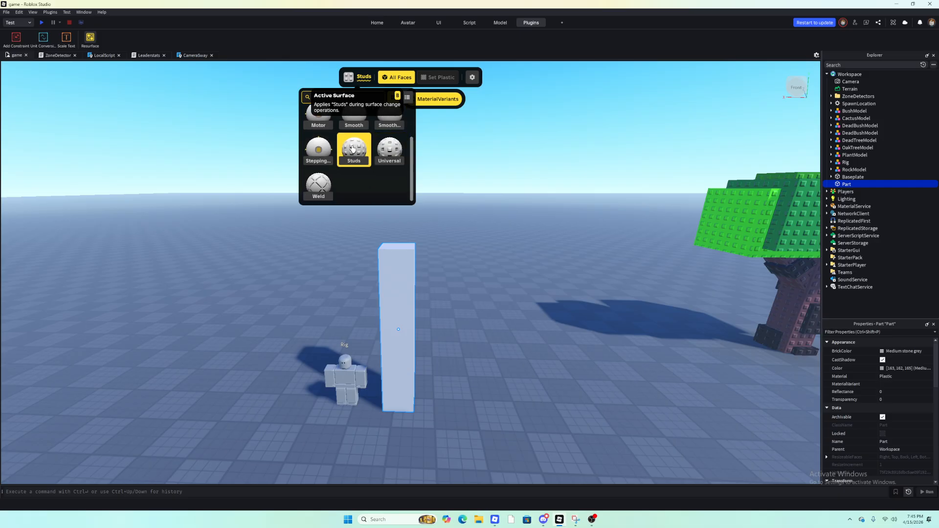
{"action": "scroll", "coordinate": [352, 149], "scroll_direction": "up", "scroll_amount": 1}
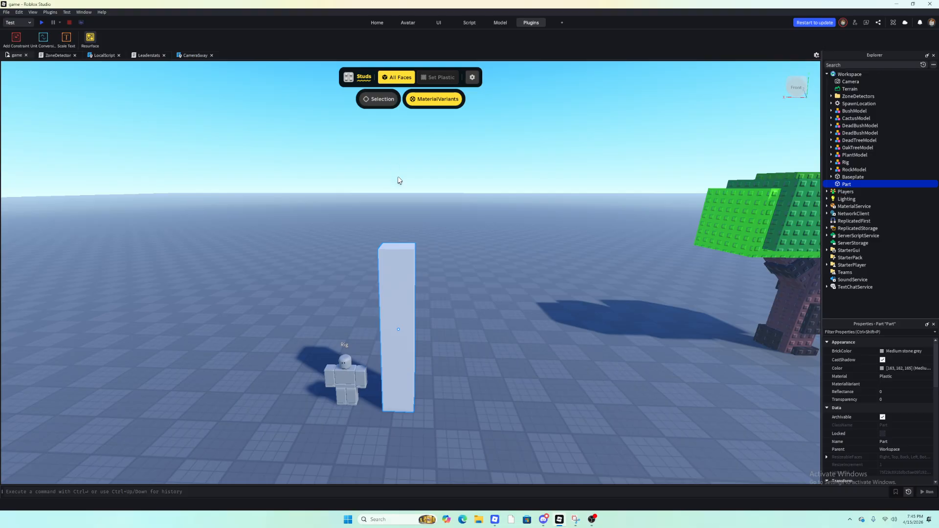
- Apply Studs to the pillar's front face with All Faces off, and to the whole pillar with All Faces on
{"action": "left_click", "coordinate": [402, 80]}
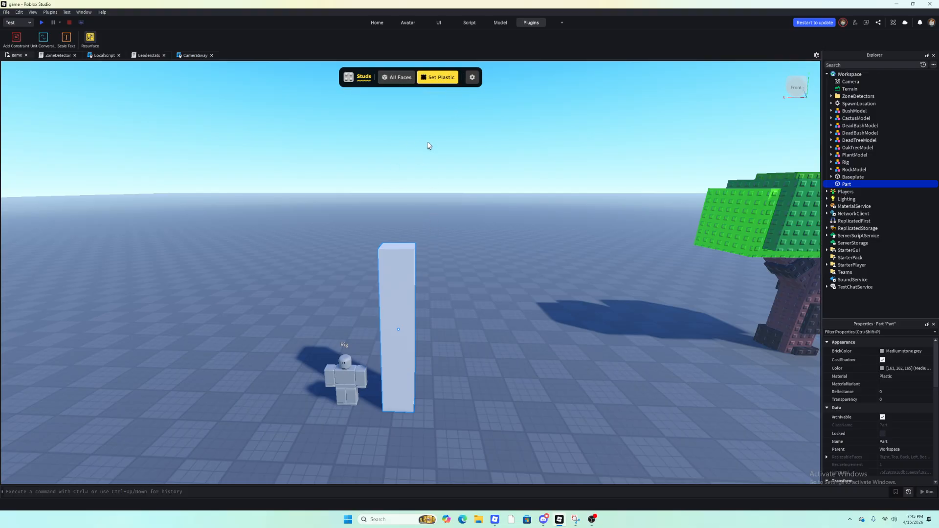
{"action": "left_click", "coordinate": [401, 283]}
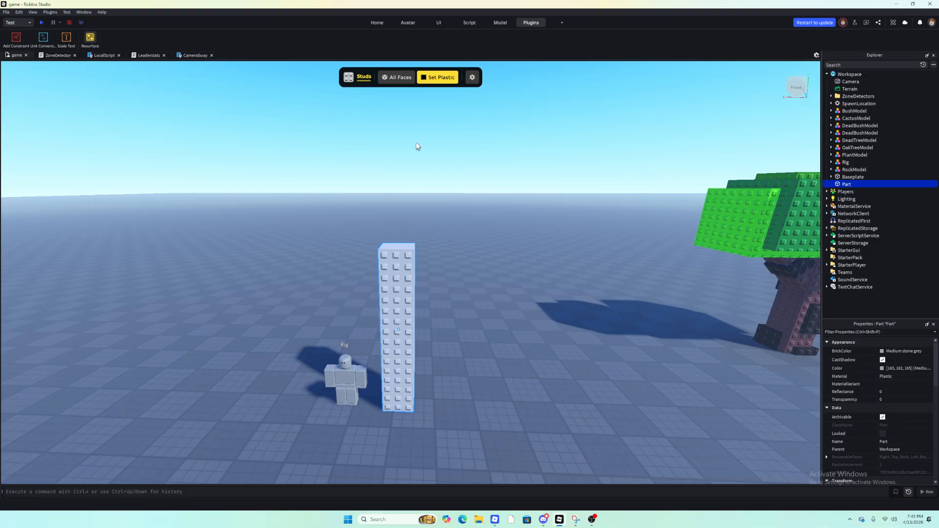
{"action": "left_click", "coordinate": [397, 77]}
{"action": "left_click", "coordinate": [409, 249]}
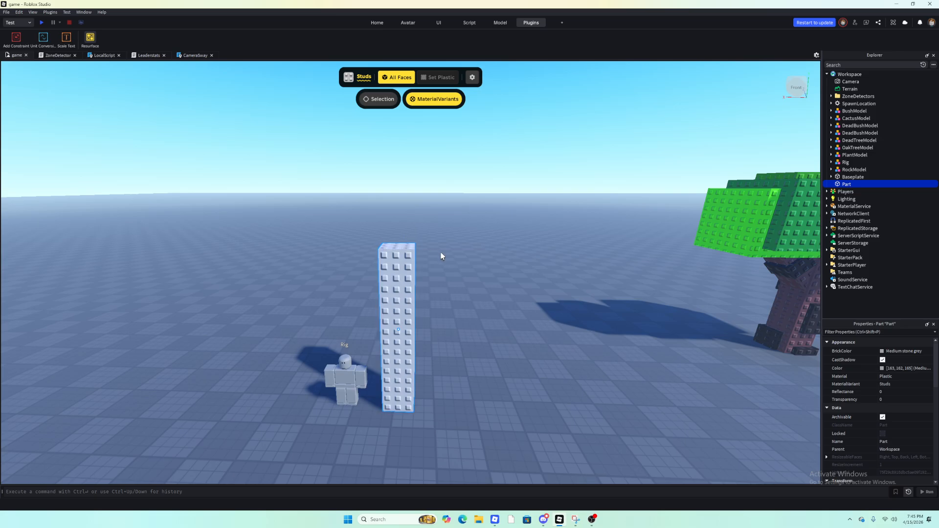
{"action": "key", "text": "d"}
{"action": "right_click_drag", "start_coordinate": [497, 261], "coordinate": [497, 261]}
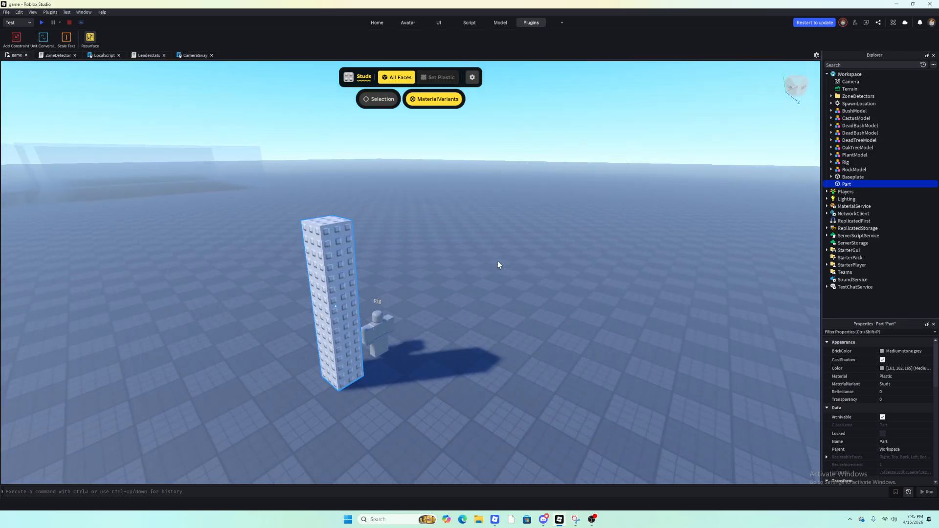
- Activate the Move tool and duplicate the studded pillar in place
{"action": "key", "text": "a"}
{"action": "right_click_drag", "start_coordinate": [439, 262], "coordinate": [468, 248]}
{"action": "key", "text": "s"}
{"action": "right_click_drag", "start_coordinate": [535, 287], "coordinate": [536, 287]}
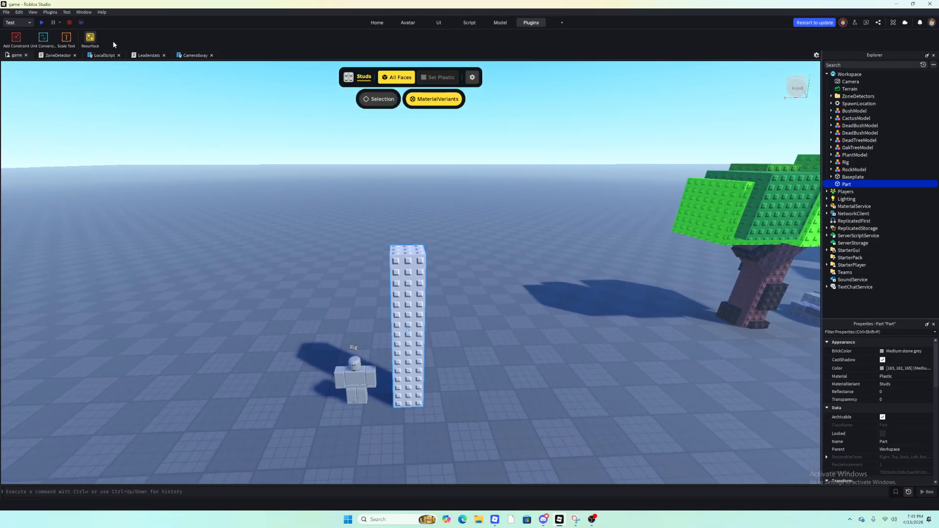
{"action": "left_click", "coordinate": [380, 24]}
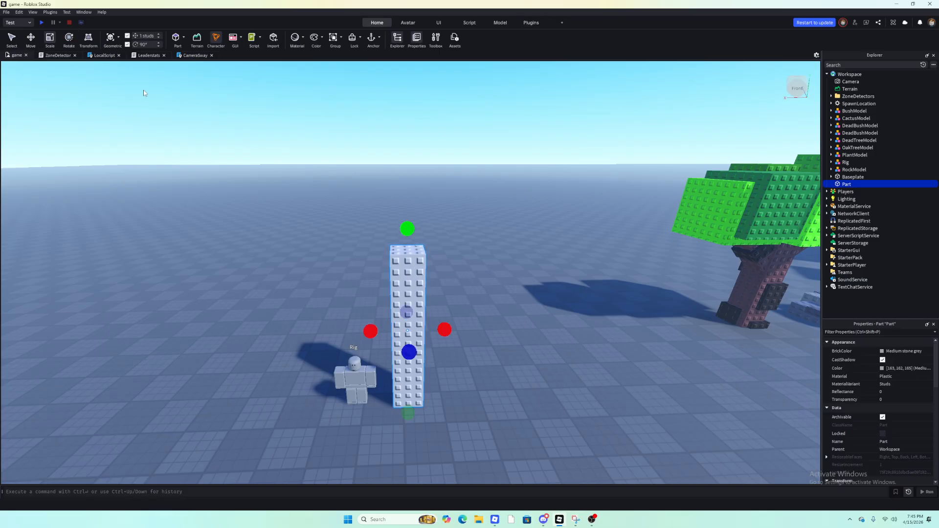
{"action": "left_click", "coordinate": [31, 37]}
{"action": "key", "text": "f"}
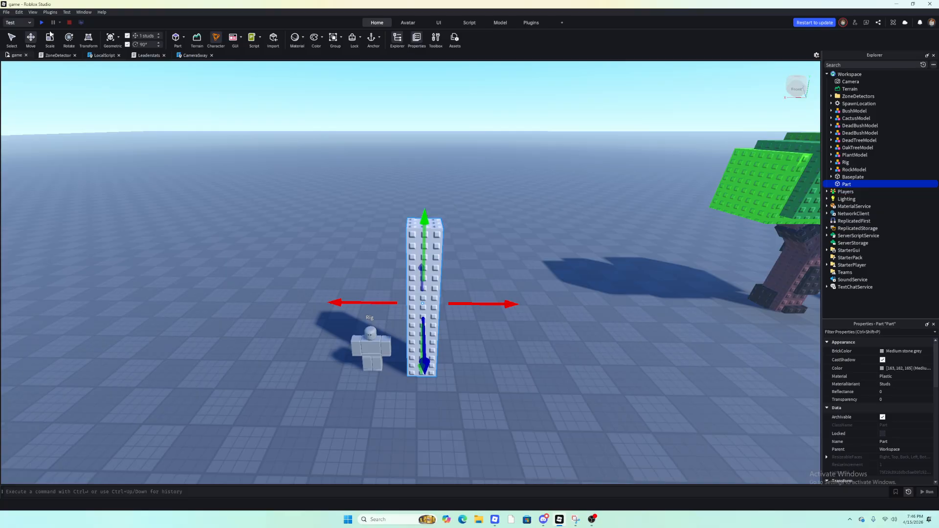
{"action": "key", "text": "ctrl+d"}
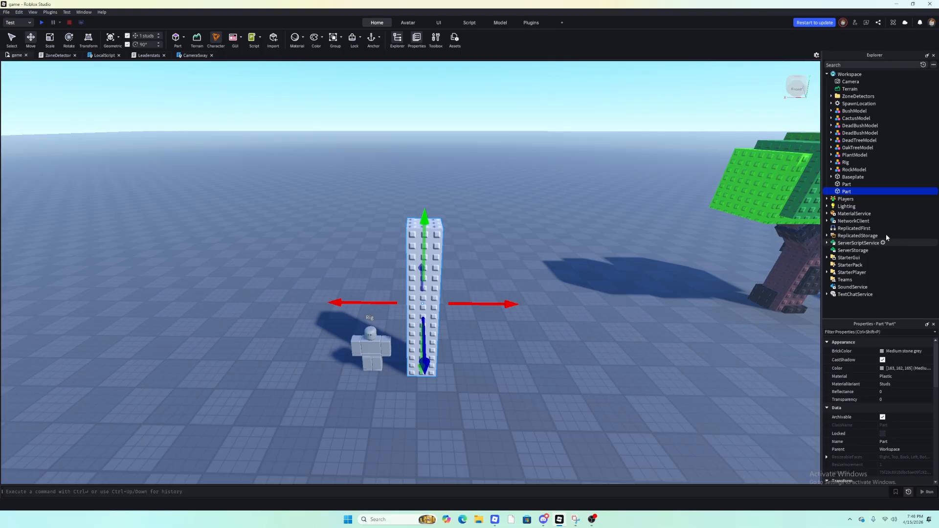
- Rename the original pillar as Trunk and its duplicate as Branch
{"action": "right_click", "coordinate": [853, 184]}
{"action": "left_click", "coordinate": [880, 220]}
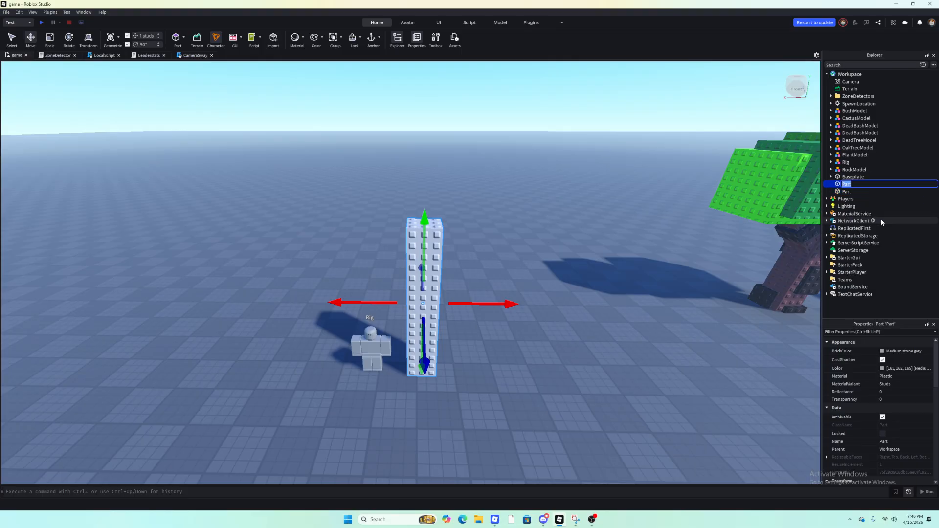
{"action": "type", "text": "Trunk"}
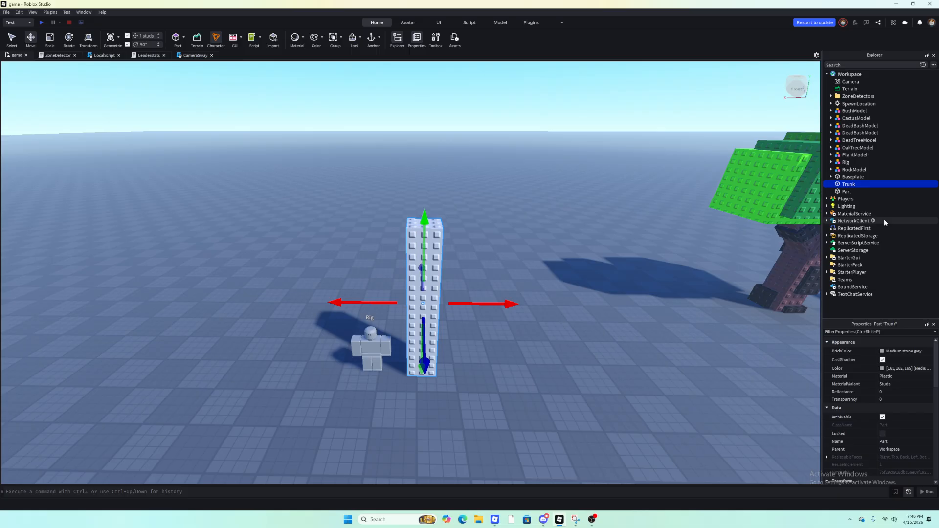
{"action": "key", "text": "Return"}
{"action": "right_click", "coordinate": [851, 191]}
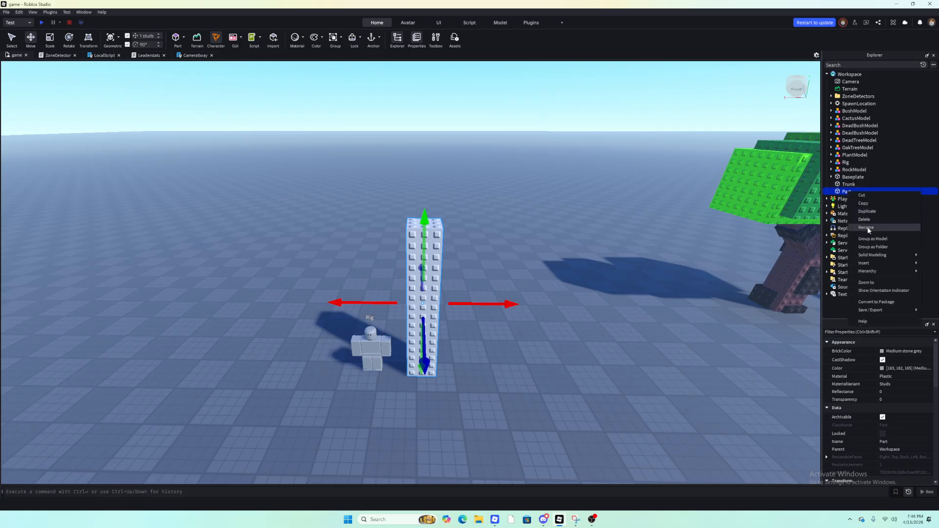
{"action": "left_click", "coordinate": [866, 228]}
{"action": "key", "text": "Return"}
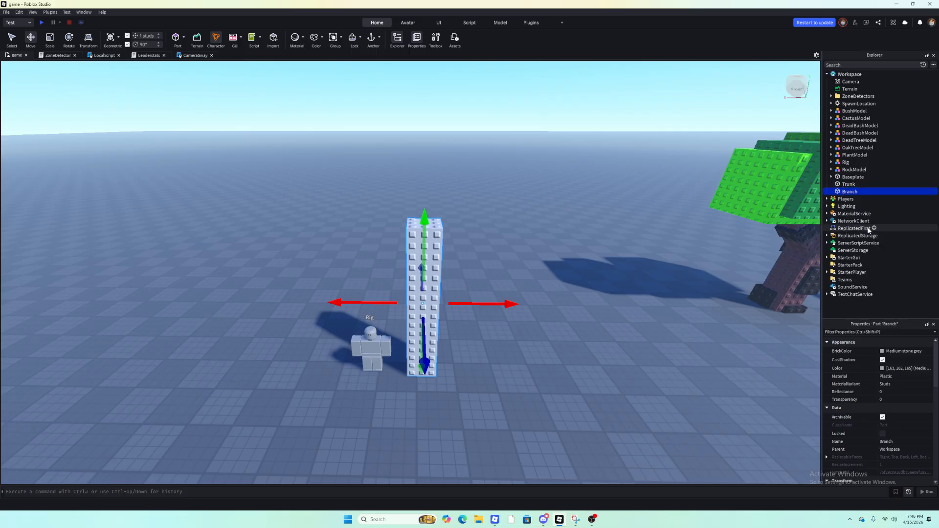
- Rotate the Branch part into a diagonal that crosses the Trunk, with its upper end leaning toward the rig
{"action": "key", "text": "ctrl+4"}
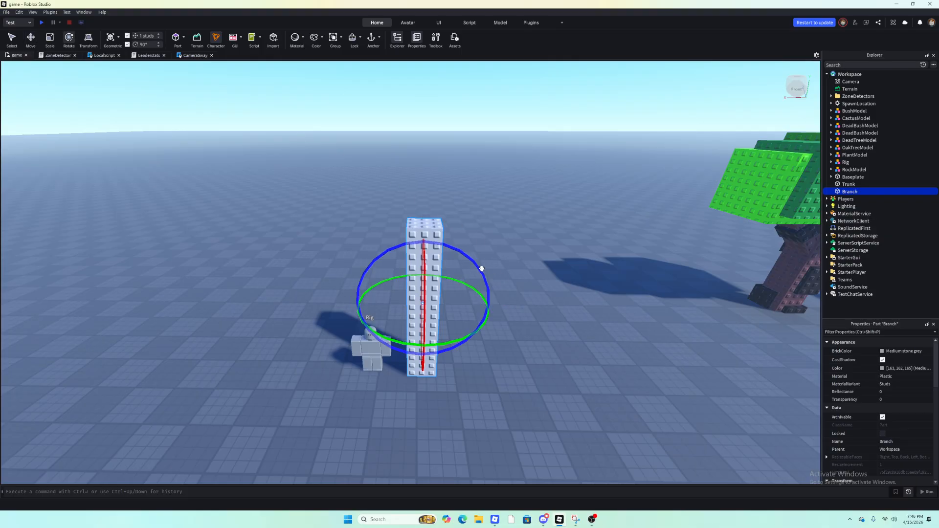
{"action": "left_click_drag", "start_coordinate": [482, 268], "coordinate": [430, 266]}
{"action": "left_click", "coordinate": [552, 321]}
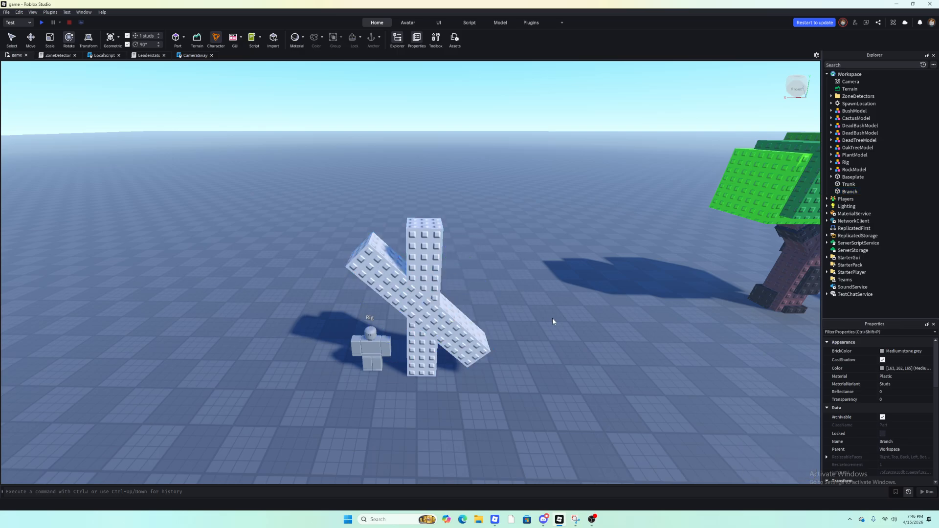
- Try rotating the Branch back around its centre, and undo that rotation
{"action": "left_click", "coordinate": [382, 261]}
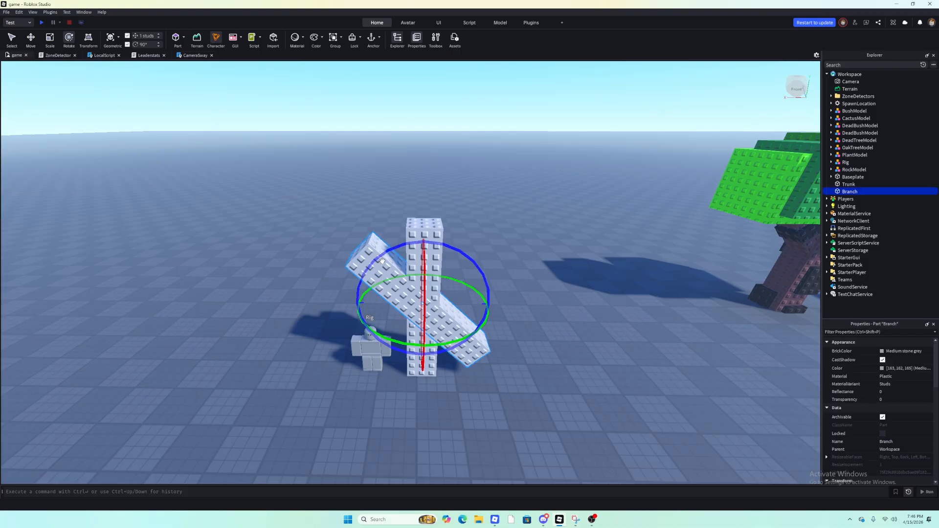
{"action": "left_click_drag", "start_coordinate": [411, 246], "coordinate": [463, 261]}
{"action": "key", "text": "ctrl+z"}
{"action": "left_click", "coordinate": [502, 274]}
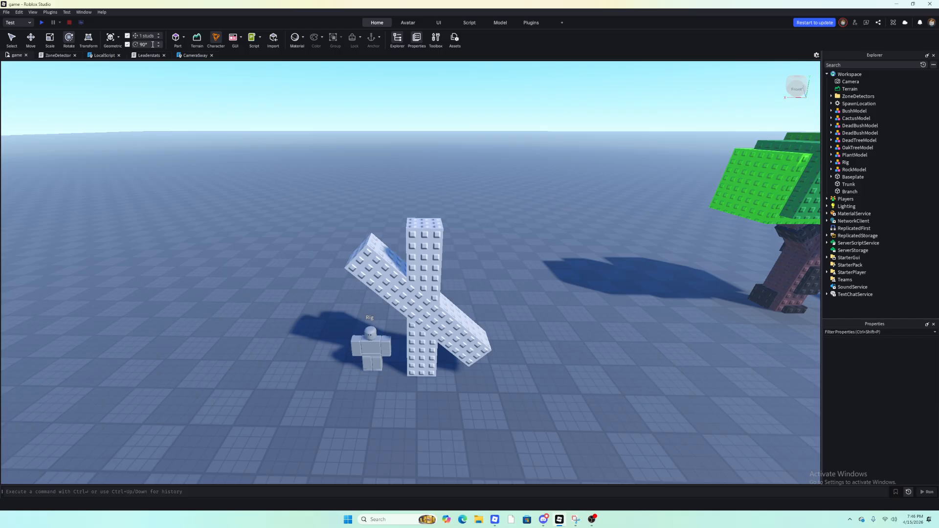
- Set the rotation snap to 1 degree and fine-tune the Branch's tilt to about 46 degrees
{"action": "type", "text": "1"}
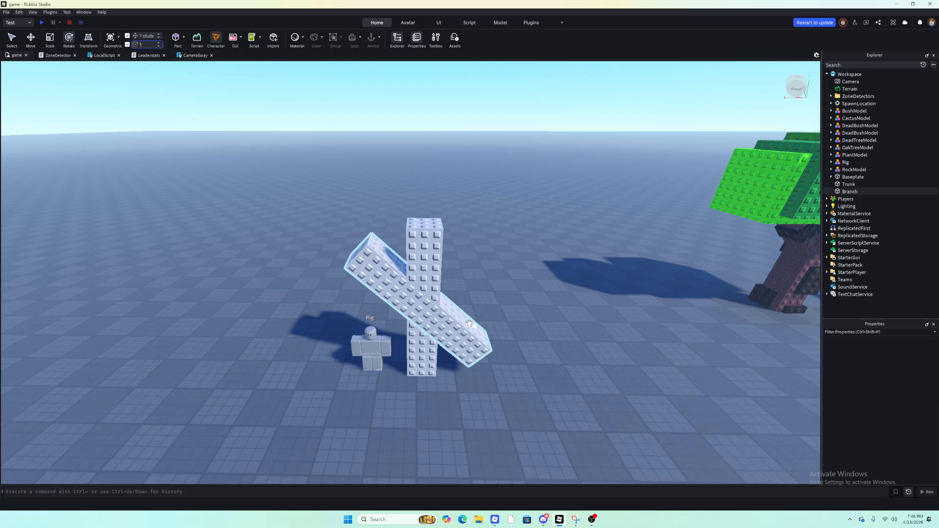
{"action": "left_click", "coordinate": [391, 281]}
{"action": "mouse_move", "coordinate": [449, 252]}
{"action": "left_mouse_down"}
{"action": "mouse_move", "coordinate": [411, 247]}
{"action": "mouse_move", "coordinate": [446, 253]}
{"action": "left_mouse_up"}
{"action": "left_click", "coordinate": [148, 44]}
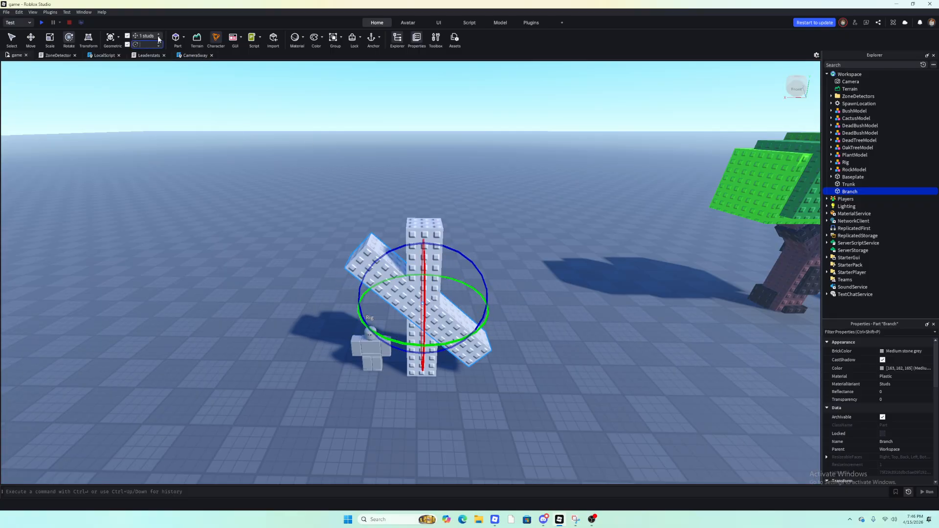
- Move the Branch up 5 studs and shift it sideways toward the rig's side of the Trunk
{"action": "left_click", "coordinate": [34, 40]}
{"action": "left_click_drag", "start_coordinate": [425, 225], "coordinate": [425, 179]}
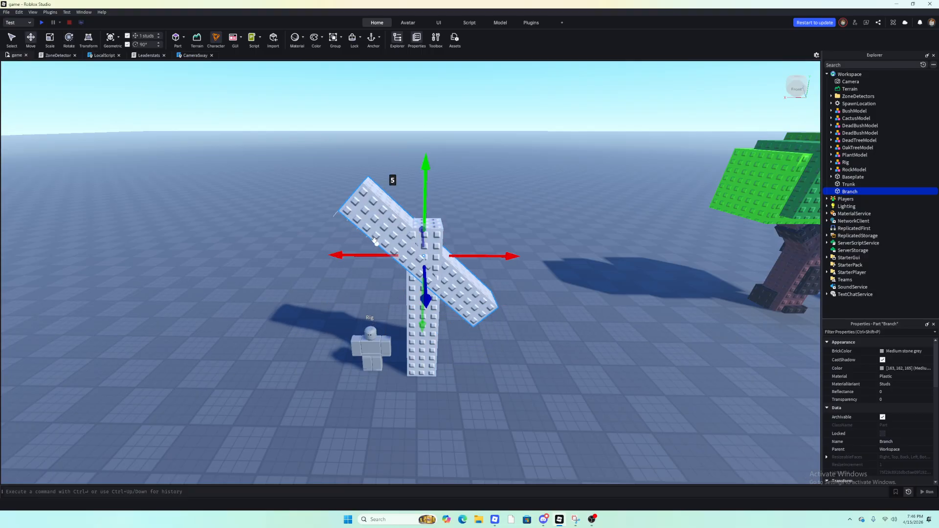
{"action": "left_click_drag", "start_coordinate": [375, 254], "coordinate": [318, 275]}
- Shorten the Branch from its lower end to 12 studs long and move it sideways into the Trunk
{"action": "key", "text": "ctrl+3"}
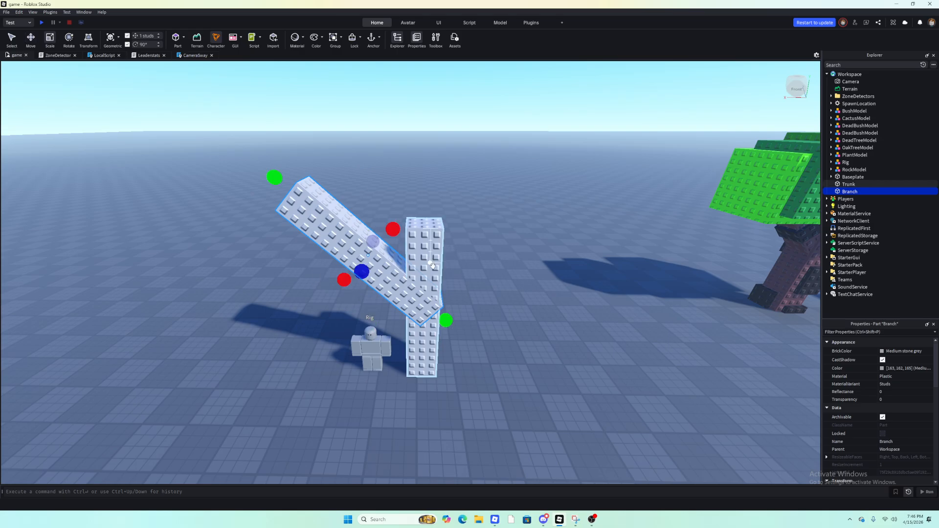
{"action": "left_click_drag", "start_coordinate": [446, 320], "coordinate": [419, 277]}
{"action": "key", "text": "ctrl+2"}
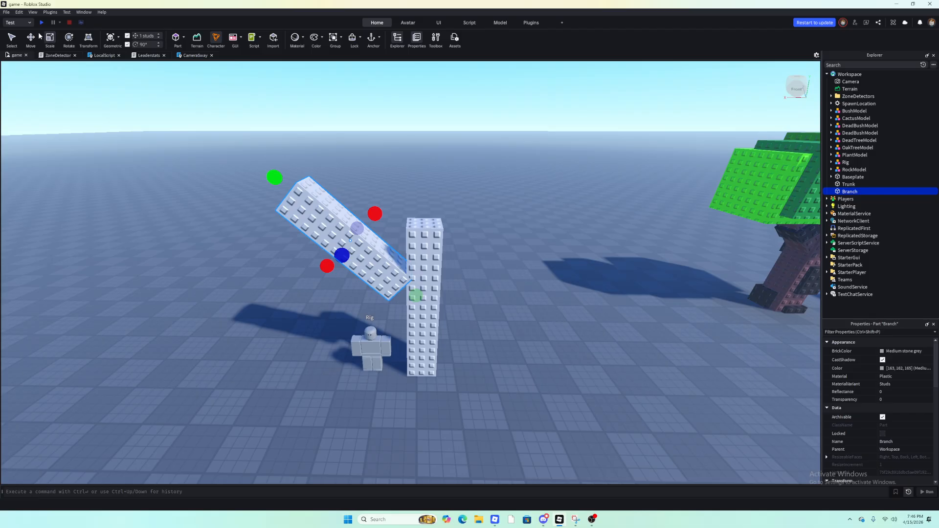
{"action": "left_click_drag", "start_coordinate": [435, 242], "coordinate": [456, 244]}
{"action": "left_click", "coordinate": [537, 300]}
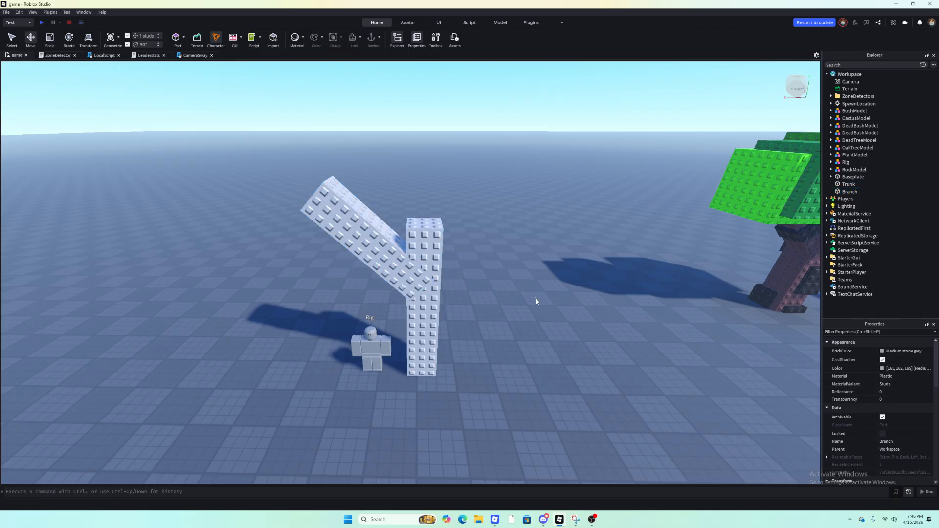
- Set the Branch's size to 2.9, 12, 2.9 so that it is slightly thinner than the Trunk
{"action": "left_click", "coordinate": [377, 256]}
{"action": "left_click", "coordinate": [376, 304]}
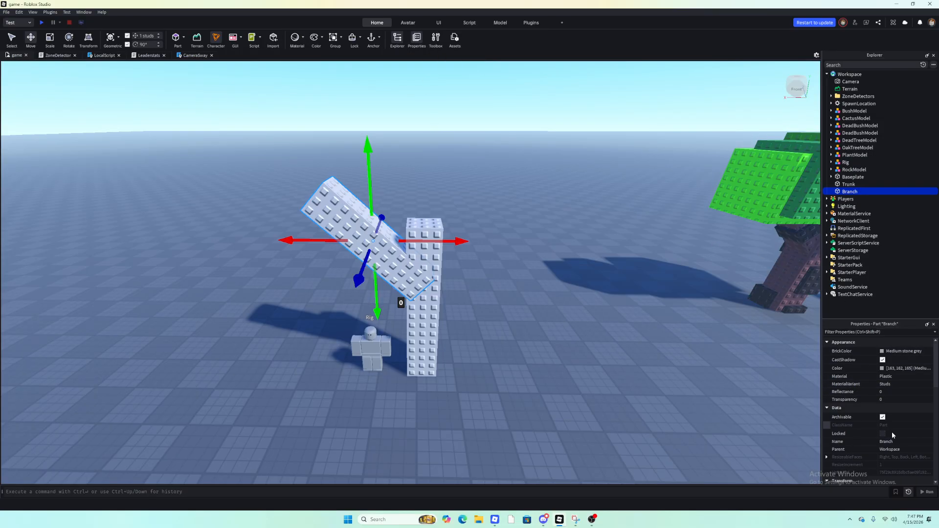
{"action": "scroll", "coordinate": [891, 420], "scroll_direction": "down", "scroll_amount": 5}
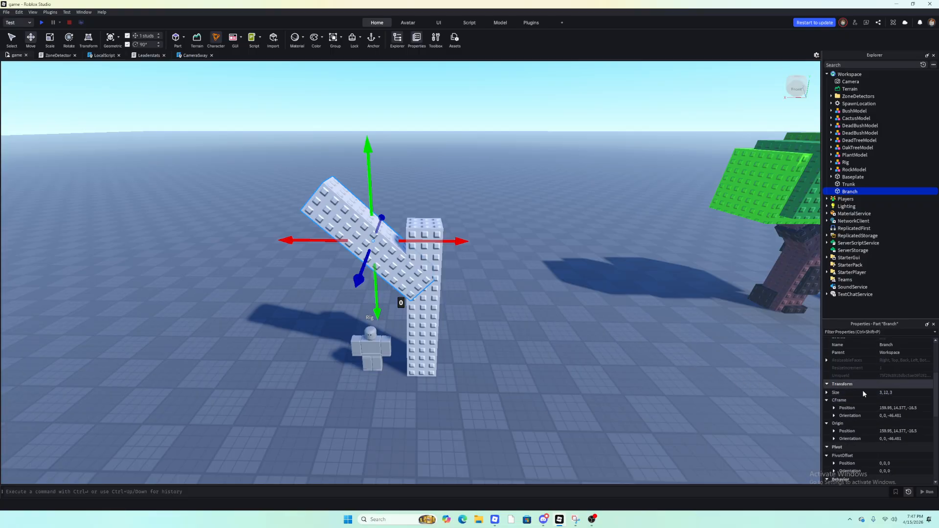
{"action": "left_click", "coordinate": [896, 392]}
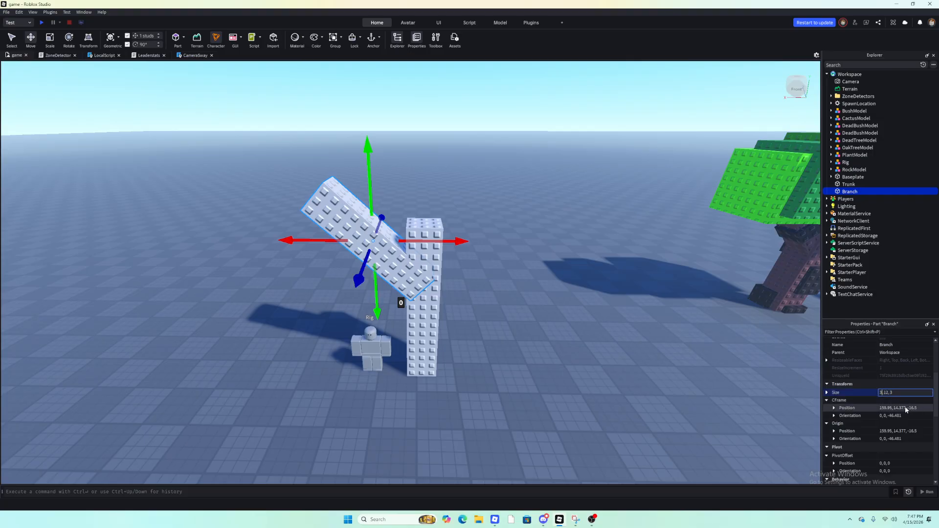
{"action": "left_click", "coordinate": [891, 392]}
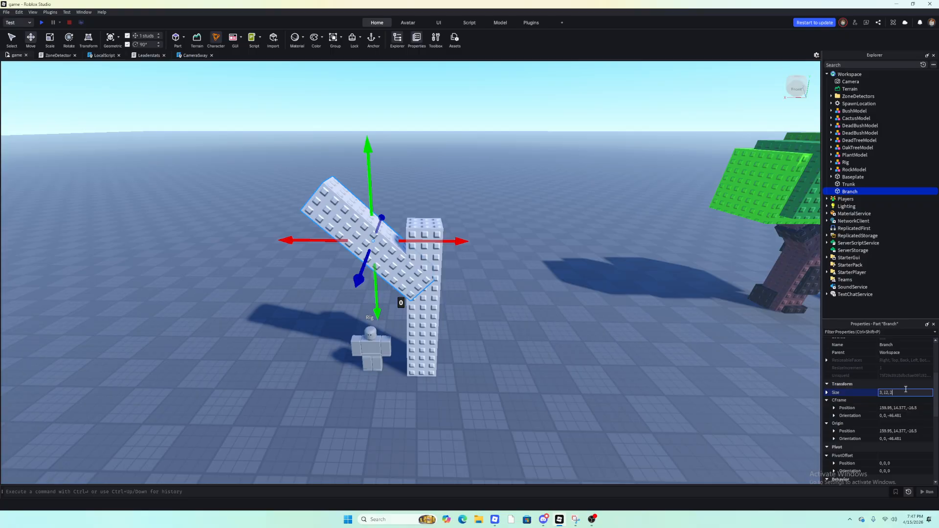
{"action": "left_click", "coordinate": [882, 393]}
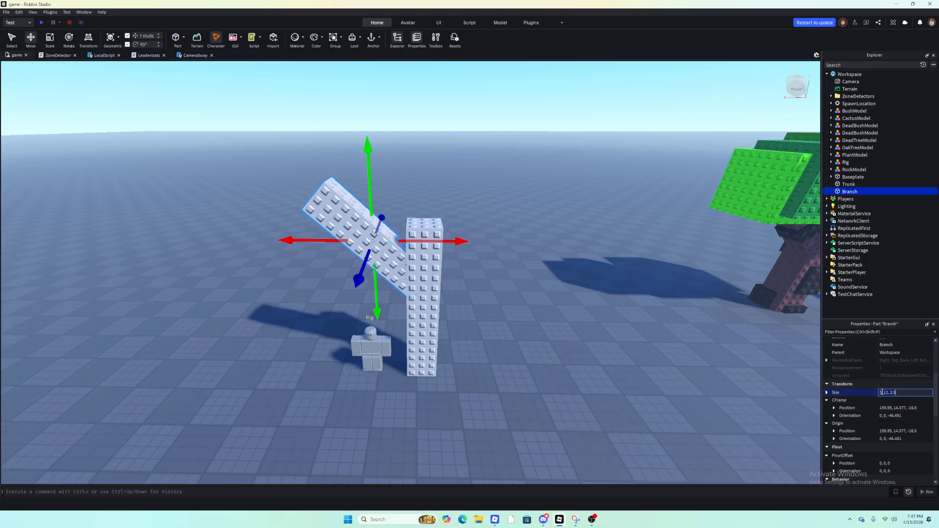
{"action": "key", "text": "BackSpace"}
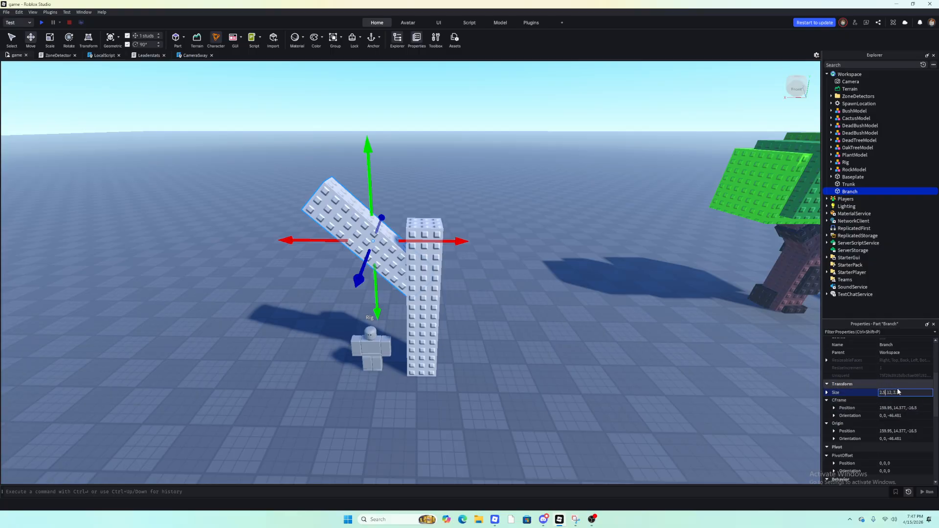
{"action": "key", "text": "Return"}
- Examine the joint between the Branch and the Trunk from several sides
{"action": "left_click", "coordinate": [462, 360]}
{"action": "key", "text": "w"}
{"action": "key", "text": "a"}
{"action": "right_click_drag", "start_coordinate": [462, 361], "coordinate": [488, 361]}
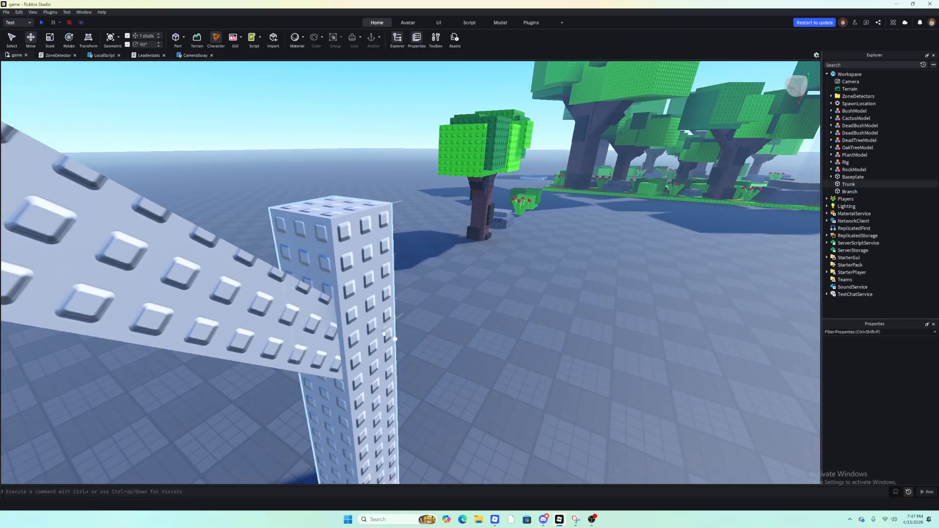
{"action": "key", "text": "a"}
{"action": "right_click_drag", "start_coordinate": [384, 333], "coordinate": [464, 345]}
{"action": "key", "text": "s"}
{"action": "key", "text": "d"}
{"action": "key", "text": "s"}
{"action": "key", "text": "a"}
- Duplicate the Branch and rotate the copy so it tilts in the opposite direction
{"action": "left_click", "coordinate": [499, 320]}
{"action": "right_click_drag", "start_coordinate": [517, 416], "coordinate": [527, 422]}
{"action": "key", "text": "ctrl+d"}
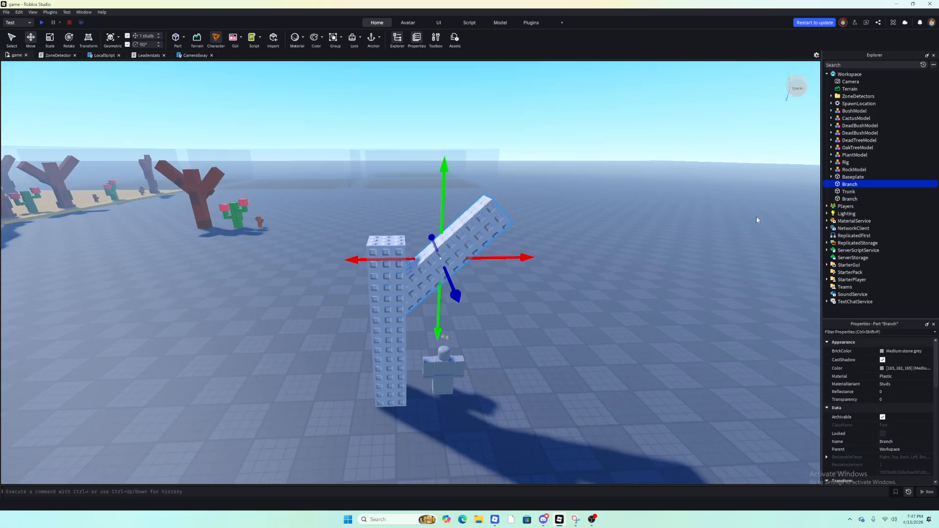
{"action": "left_click", "coordinate": [76, 42]}
{"action": "left_click_drag", "start_coordinate": [479, 209], "coordinate": [384, 201]}
- Move the copied branch 9 studs across the Trunk, nudge it about 0.48 studs back inward, and lower it below the first branch's height
{"action": "left_click", "coordinate": [29, 41]}
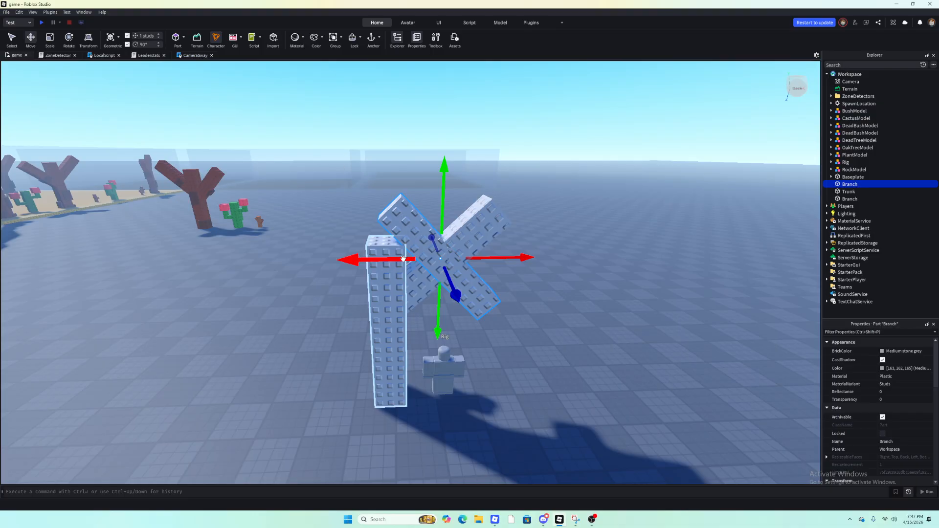
{"action": "left_click_drag", "start_coordinate": [359, 260], "coordinate": [296, 255]}
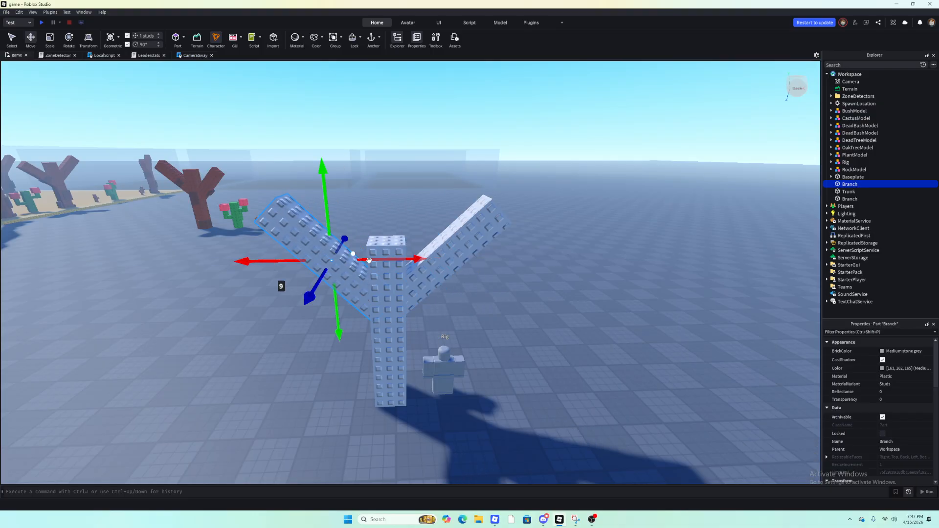
{"action": "left_click_drag", "start_coordinate": [407, 260], "coordinate": [413, 261], "text": "shift"}
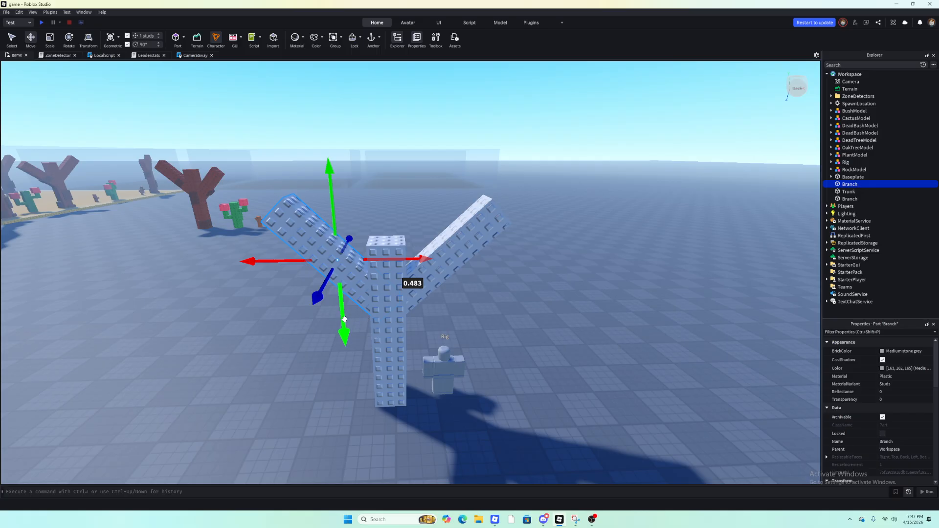
{"action": "left_click_drag", "start_coordinate": [344, 318], "coordinate": [346, 358], "text": "shift"}
{"action": "left_click", "coordinate": [585, 345]}
- Examine the Trunk and both branches from different angles
{"action": "key", "text": "w"}
{"action": "key", "text": "a"}
{"action": "right_click_drag", "start_coordinate": [585, 344], "coordinate": [583, 314]}
{"action": "key", "text": "d"}
{"action": "key", "text": "w"}
{"action": "key", "text": "s"}
{"action": "key", "text": "w"}
{"action": "key", "text": "a"}
{"action": "key", "text": "s"}
{"action": "key", "text": "s"}
{"action": "key", "text": "d"}
{"action": "key", "text": "w"}
{"action": "key", "text": "d"}
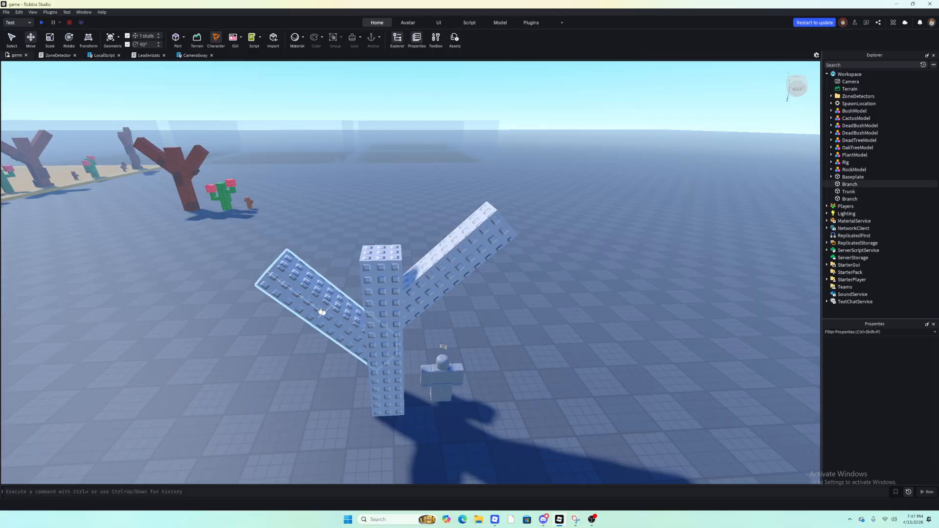
- Shorten the lower branch from its outer end with the Scale tool
{"action": "left_click", "coordinate": [320, 311]}
{"action": "left_click", "coordinate": [50, 38]}
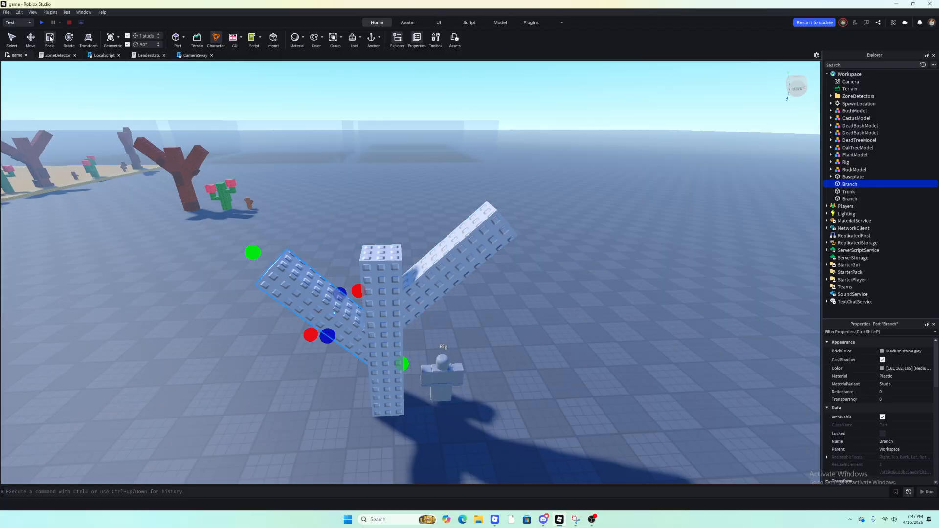
{"action": "left_click_drag", "start_coordinate": [252, 253], "coordinate": [278, 273]}
{"action": "key", "text": "ctrl+z"}
{"action": "left_click", "coordinate": [546, 388]}
{"action": "left_click", "coordinate": [356, 306]}
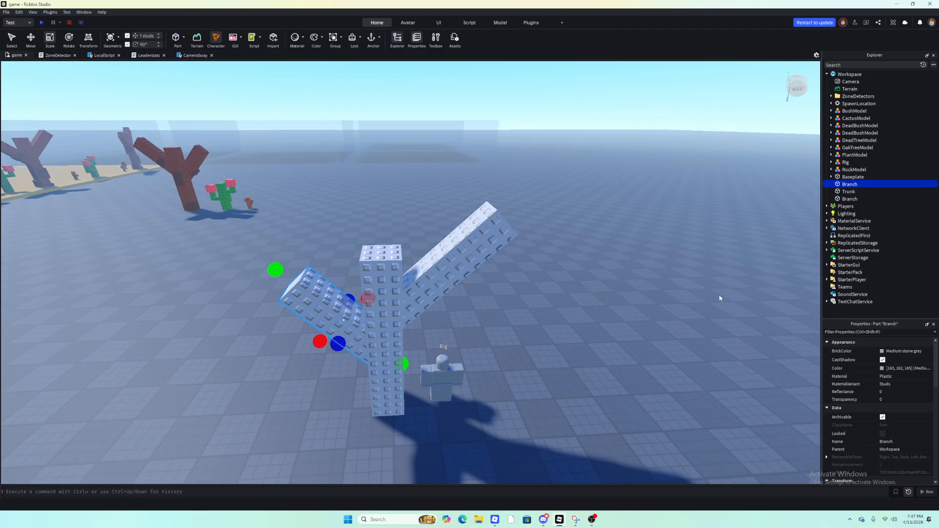
{"action": "left_click", "coordinate": [547, 295]}
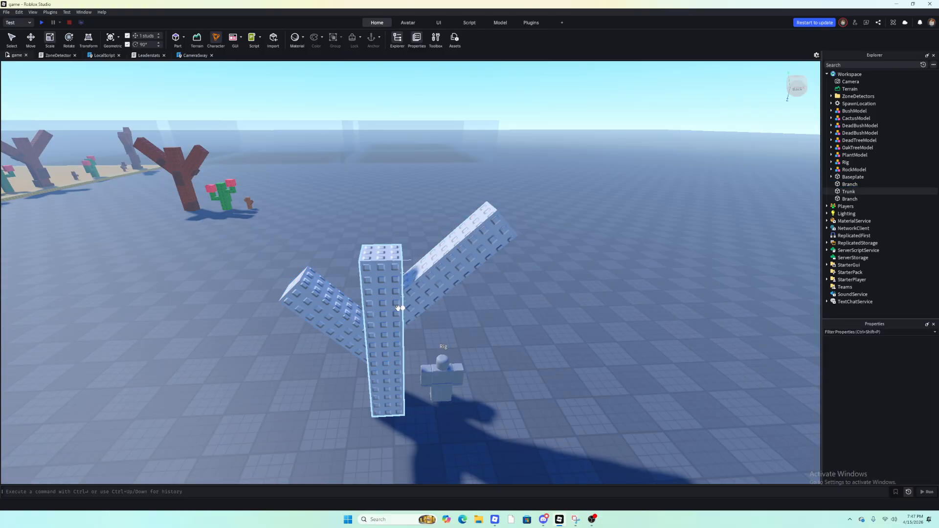
- Set the BrickColor of the Trunk and both Branches to Burnt Sienna
{"action": "left_click", "coordinate": [337, 313]}
{"action": "left_click", "coordinate": [384, 274], "text": "ctrl"}
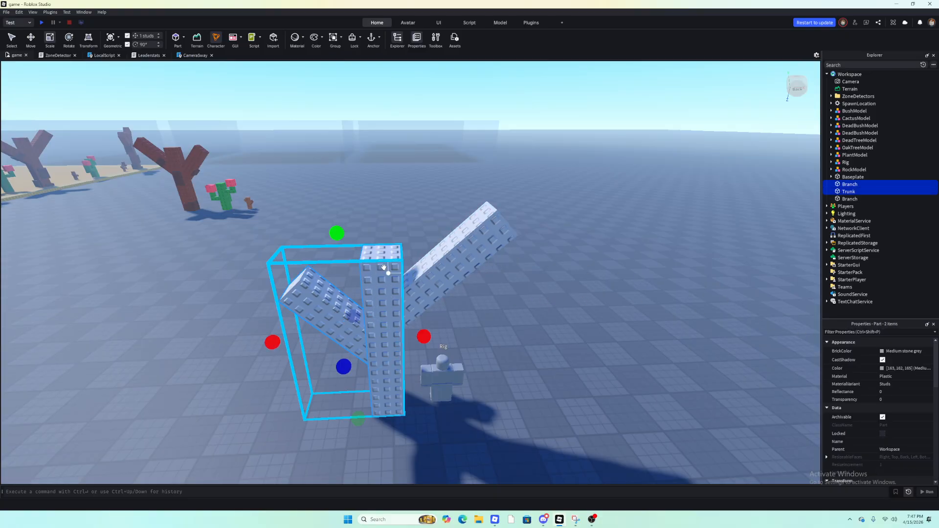
{"action": "left_click", "coordinate": [452, 243], "text": "ctrl"}
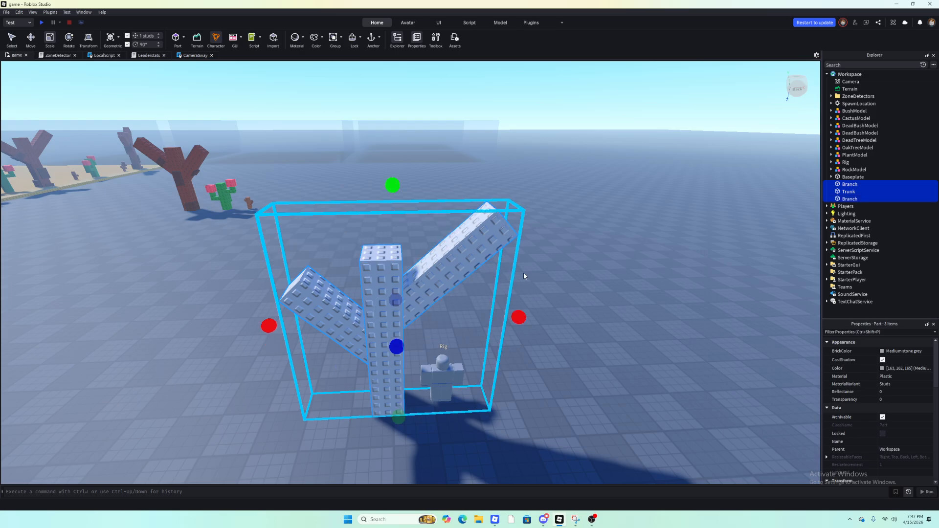
{"action": "left_click", "coordinate": [882, 368]}
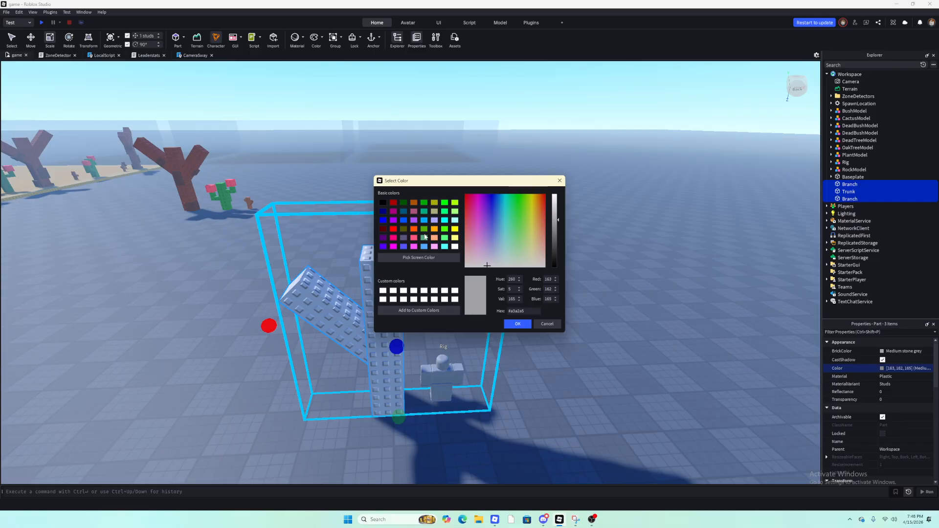
{"action": "left_click", "coordinate": [547, 323]}
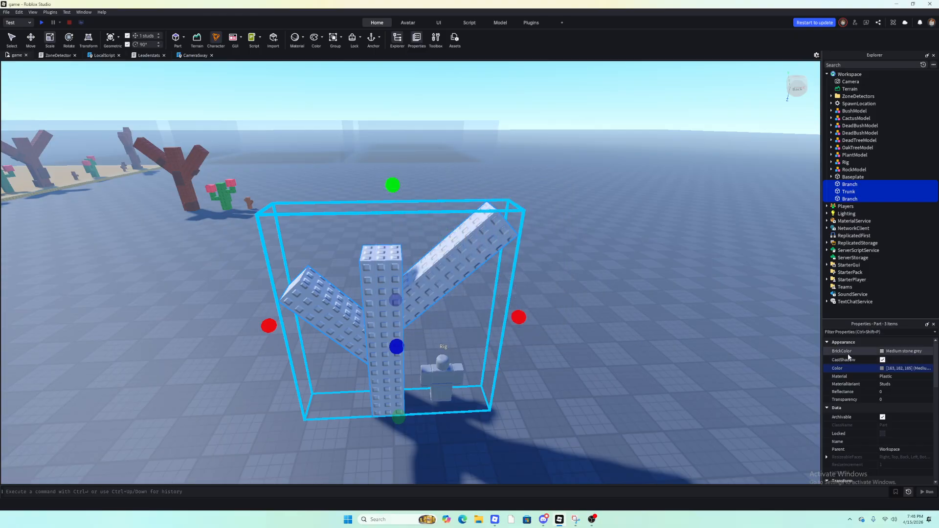
{"action": "left_click", "coordinate": [882, 351]}
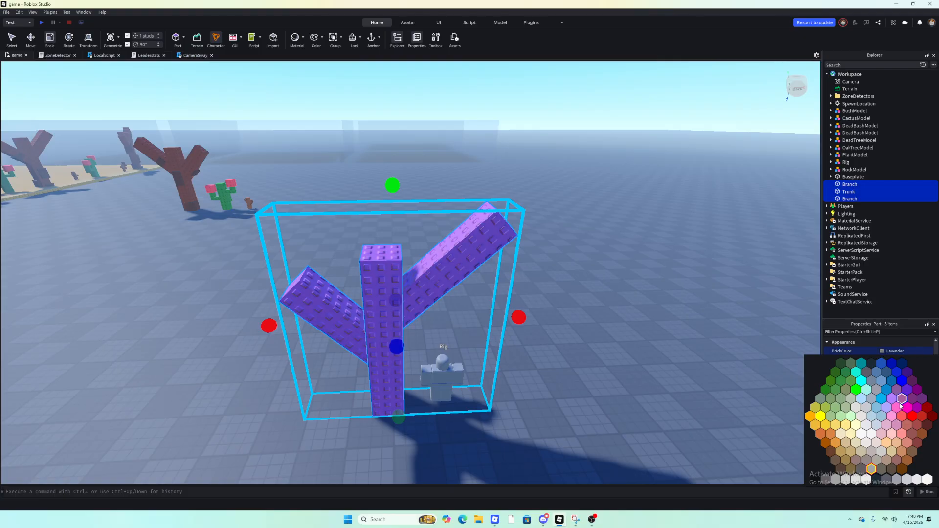
{"action": "left_click", "coordinate": [903, 470]}
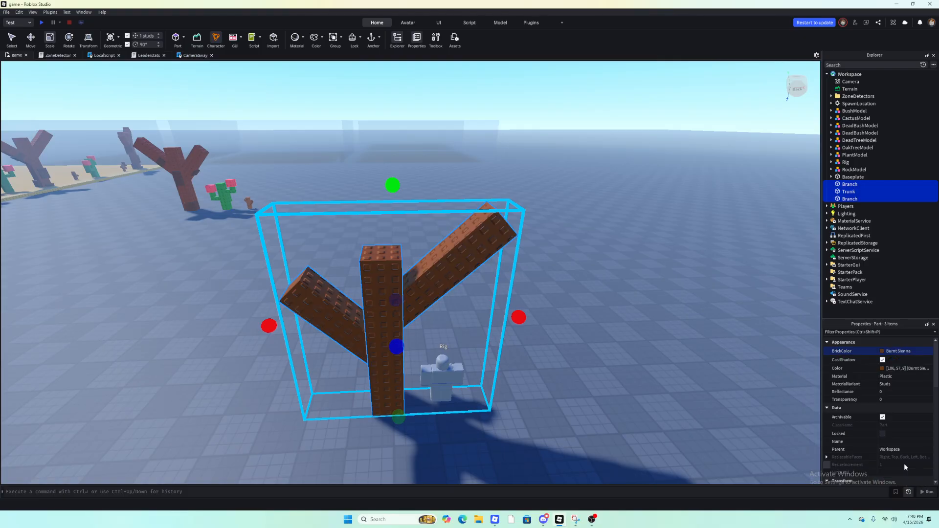
- Fine-tune the shared color of the Trunk and both Branches to a muted light brown, #7d6342
{"action": "left_click", "coordinate": [882, 369]}
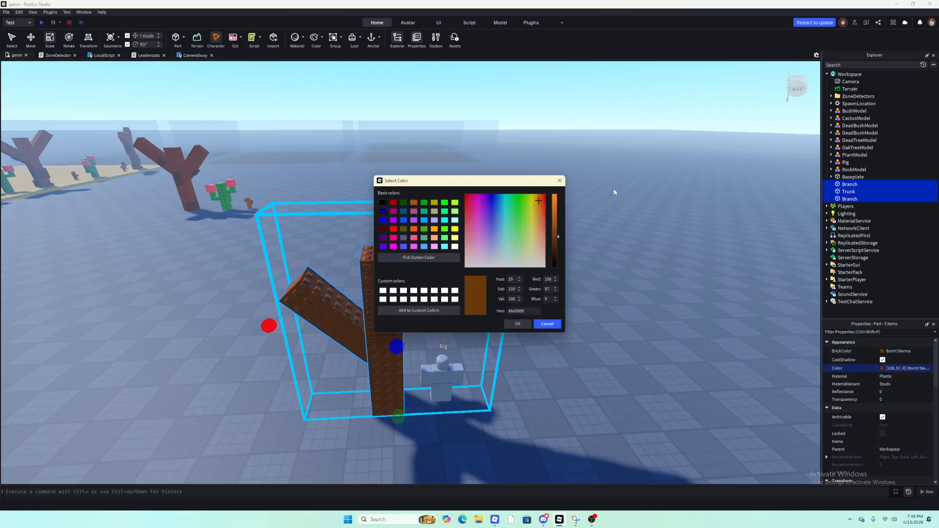
{"action": "left_click_drag", "start_coordinate": [513, 182], "coordinate": [671, 148]}
{"action": "left_click", "coordinate": [714, 200]}
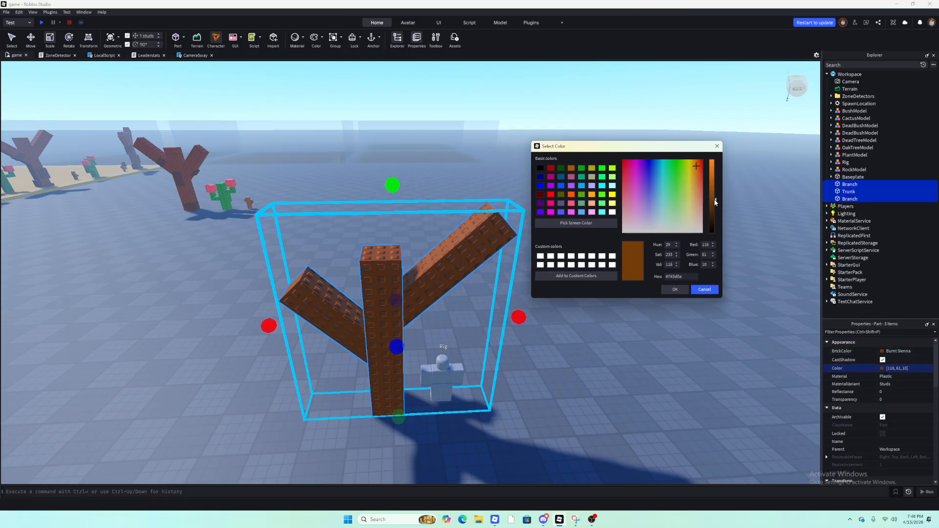
{"action": "mouse_move", "coordinate": [714, 198]}
{"action": "left_mouse_down"}
{"action": "mouse_move", "coordinate": [717, 213]}
{"action": "mouse_move", "coordinate": [714, 184]}
{"action": "mouse_move", "coordinate": [715, 227]}
{"action": "mouse_move", "coordinate": [712, 206]}
{"action": "mouse_move", "coordinate": [723, 204]}
{"action": "left_mouse_up"}
{"action": "mouse_move", "coordinate": [714, 209]}
{"action": "left_mouse_down"}
{"action": "mouse_move", "coordinate": [718, 187]}
{"action": "mouse_move", "coordinate": [696, 186]}
{"action": "mouse_move", "coordinate": [697, 217]}
{"action": "mouse_move", "coordinate": [694, 201]}
{"action": "mouse_move", "coordinate": [715, 200]}
{"action": "left_mouse_up"}
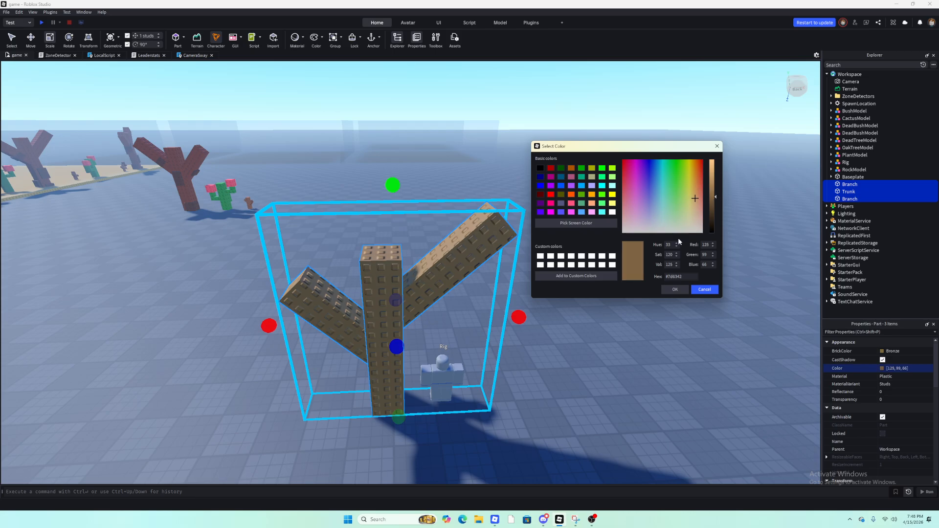
{"action": "left_click", "coordinate": [677, 289]}
{"action": "left_click", "coordinate": [656, 307]}
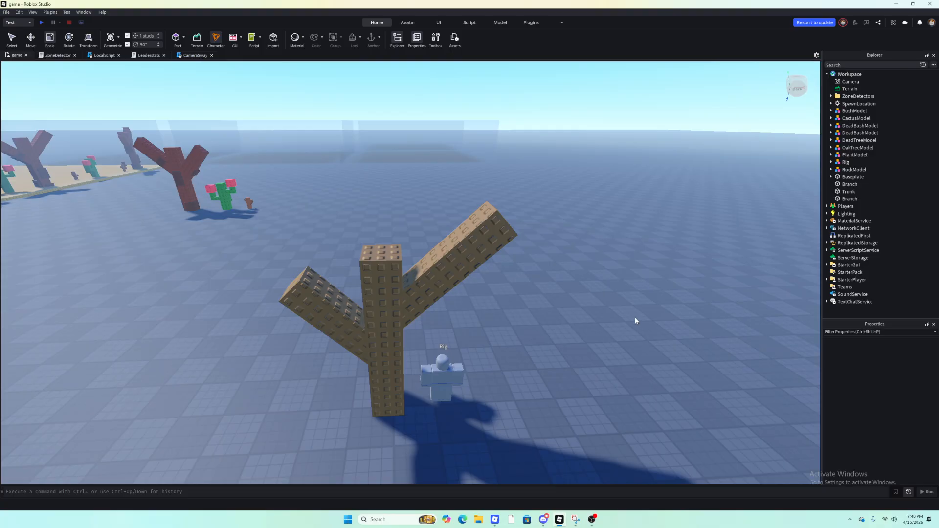
- Examine the brown Trunk and Branches from several angles and compare them with the finished tree nearby
{"action": "scroll", "coordinate": [528, 318], "scroll_direction": "up", "scroll_amount": 5}
{"action": "key", "text": "s"}
{"action": "key", "text": "a"}
{"action": "right_click_drag", "start_coordinate": [528, 318], "coordinate": [499, 350]}
{"action": "key", "text": "a"}
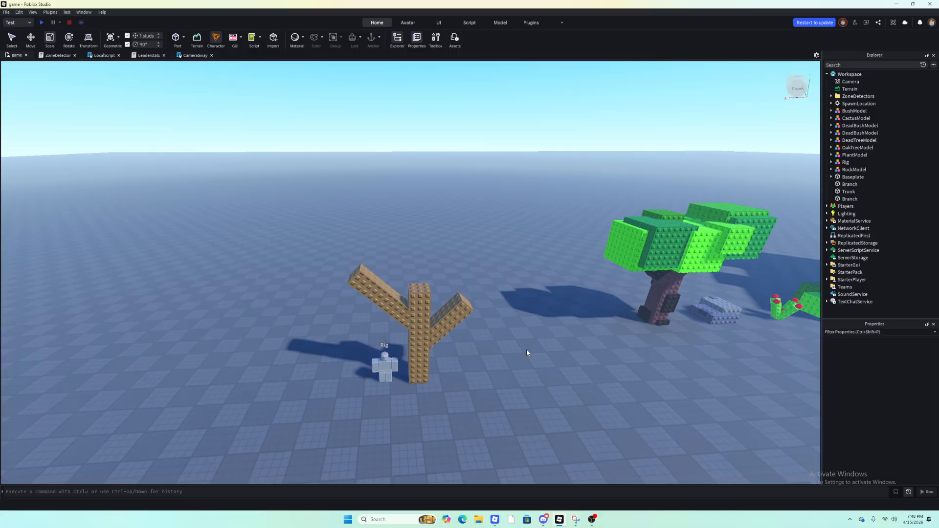
{"action": "scroll", "coordinate": [508, 350], "scroll_direction": "up", "scroll_amount": 5}
{"action": "key", "text": "d"}
{"action": "right_click_drag", "start_coordinate": [508, 351], "coordinate": [502, 339]}
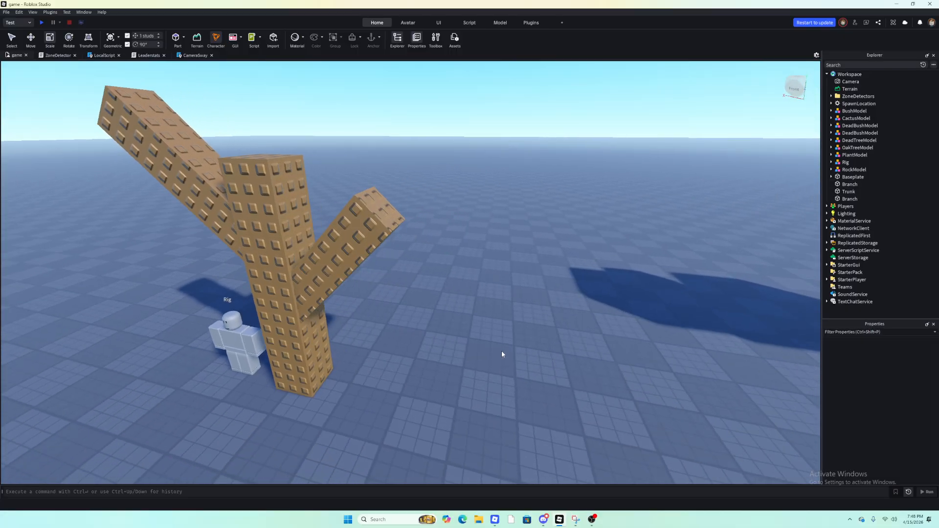
{"action": "key", "text": "a"}
{"action": "key", "text": "s"}
{"action": "key", "text": "d"}
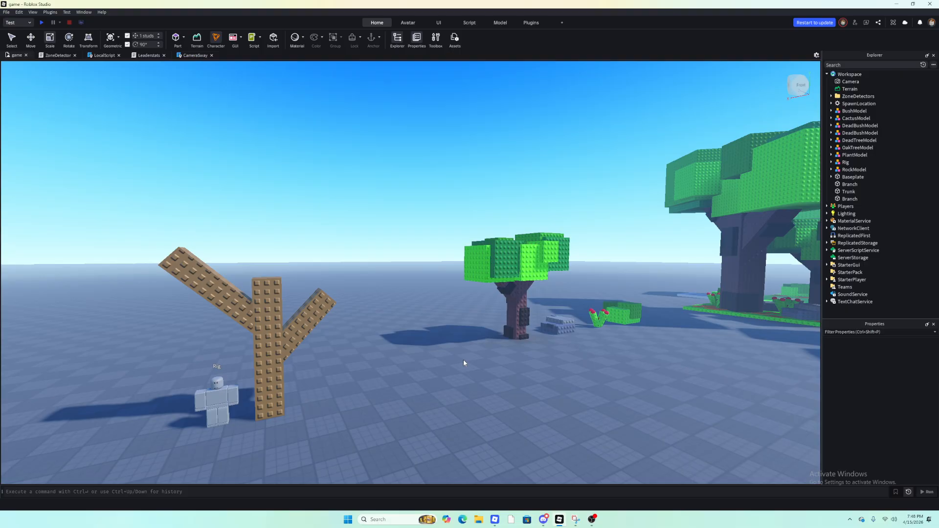
{"action": "key", "text": "d"}
{"action": "right_click_drag", "start_coordinate": [464, 363], "coordinate": [464, 362]}
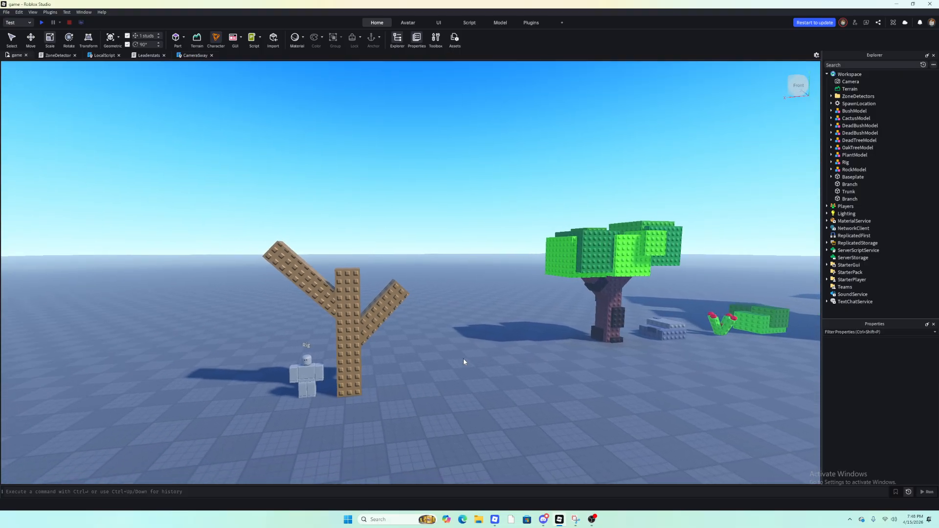
{"action": "right_click_drag", "start_coordinate": [443, 307], "coordinate": [443, 307]}
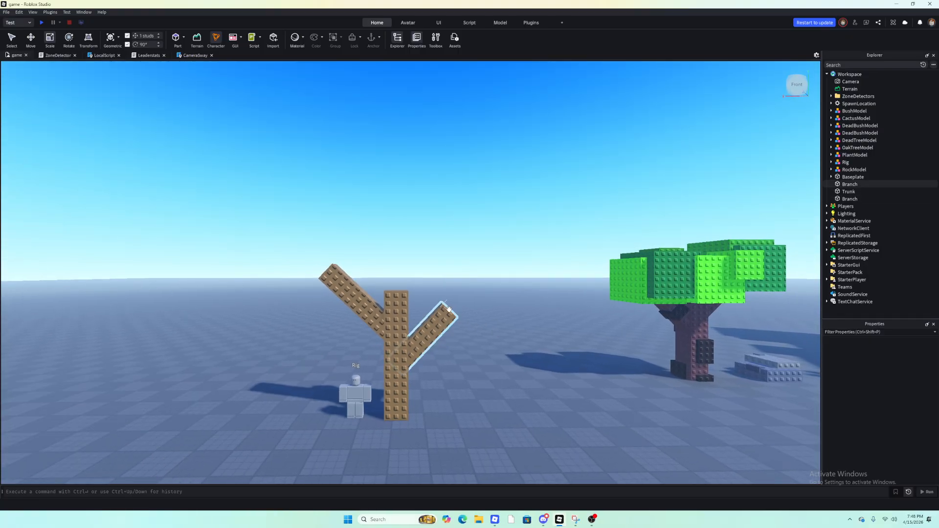
- Insert a new block part above the Trunk and rename it Leaf
{"action": "key", "text": "w"}
{"action": "right_click_drag", "start_coordinate": [474, 333], "coordinate": [461, 321]}
{"action": "key", "text": "w"}
{"action": "key", "text": "w"}
{"action": "key", "text": "s"}
{"action": "right_click_drag", "start_coordinate": [350, 238], "coordinate": [350, 238]}
{"action": "key", "text": "w"}
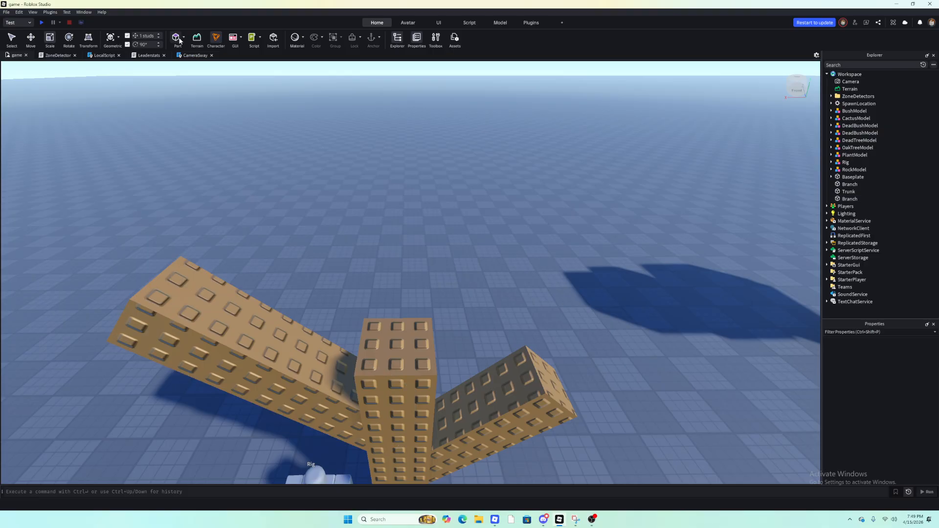
{"action": "right_click_drag", "start_coordinate": [348, 157], "coordinate": [348, 157]}
{"action": "left_click", "coordinate": [176, 39]}
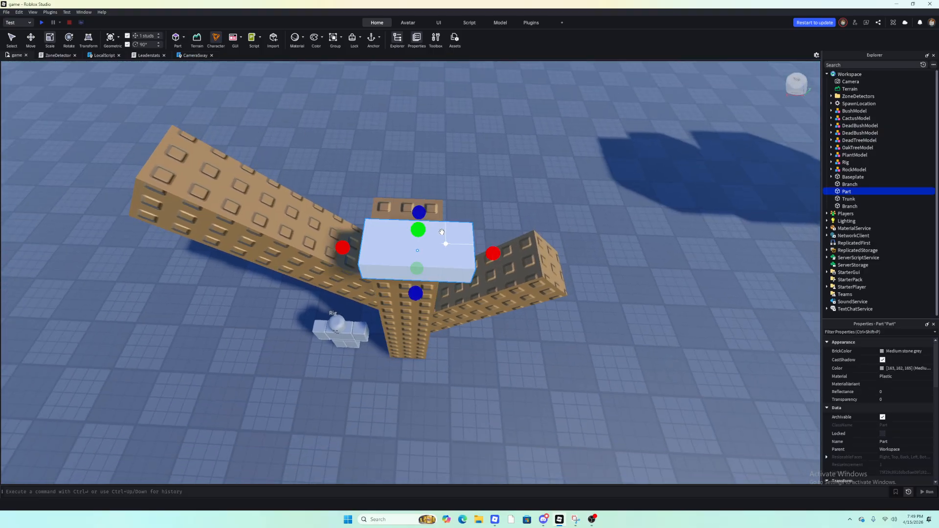
{"action": "right_click_drag", "start_coordinate": [418, 217], "coordinate": [435, 227]}
{"action": "right_click", "coordinate": [847, 192]}
{"action": "left_click", "coordinate": [855, 228]}
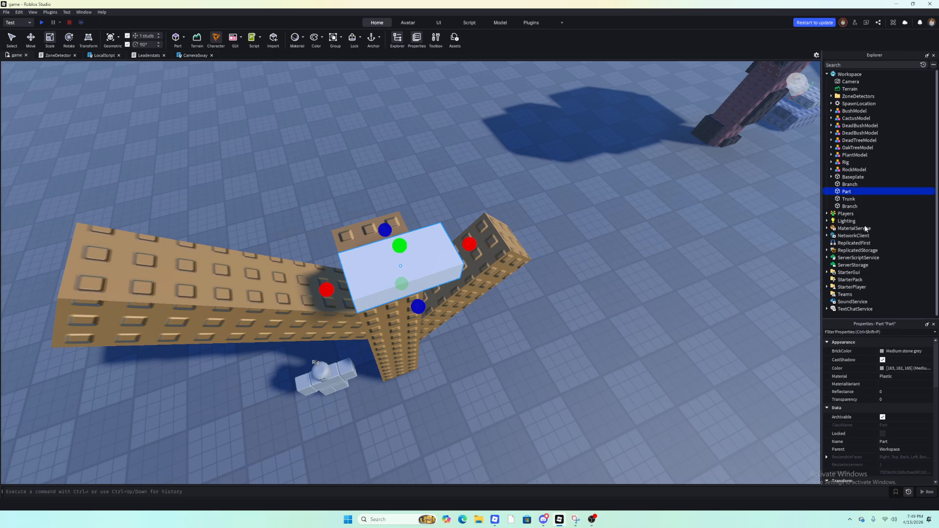
{"action": "key", "text": "Return"}
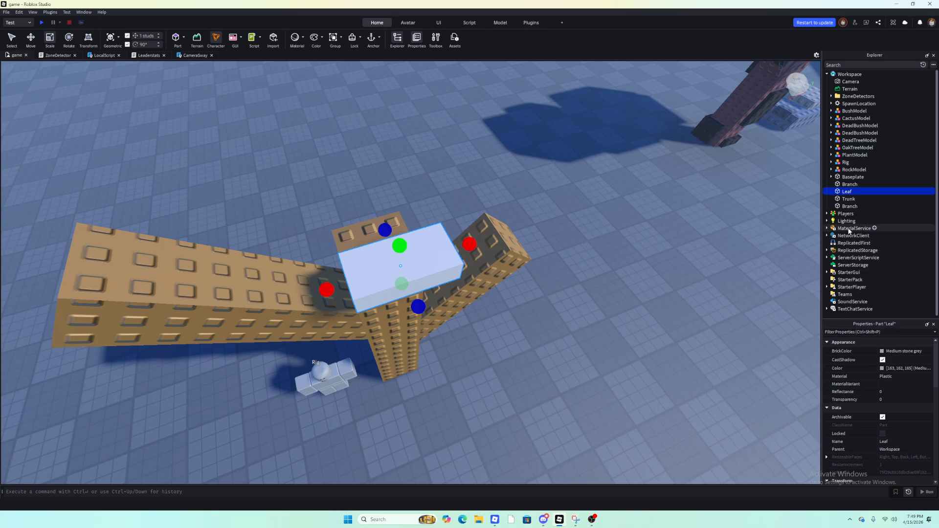
- Apply the Studs surface to all faces of the Leaf with the Resurface plugin
{"action": "left_click", "coordinate": [531, 22]}
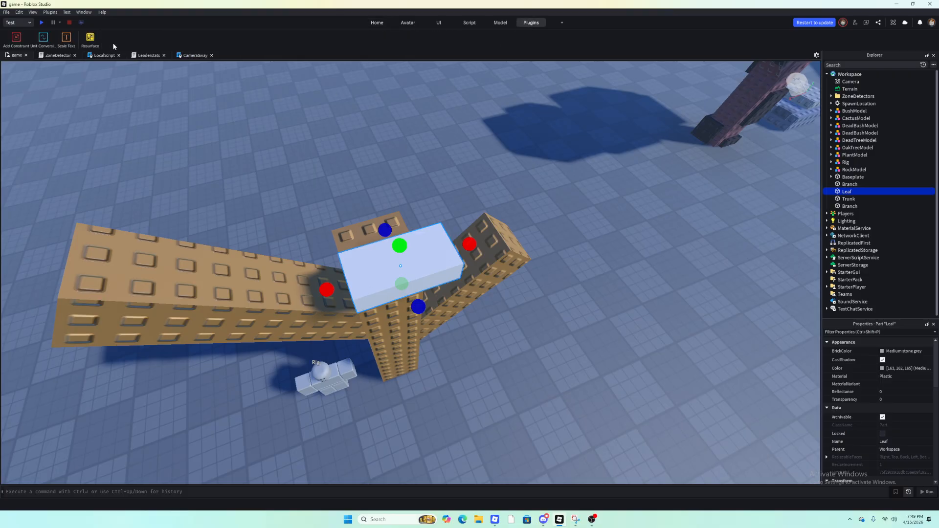
{"action": "left_click", "coordinate": [90, 39]}
{"action": "left_click", "coordinate": [379, 99]}
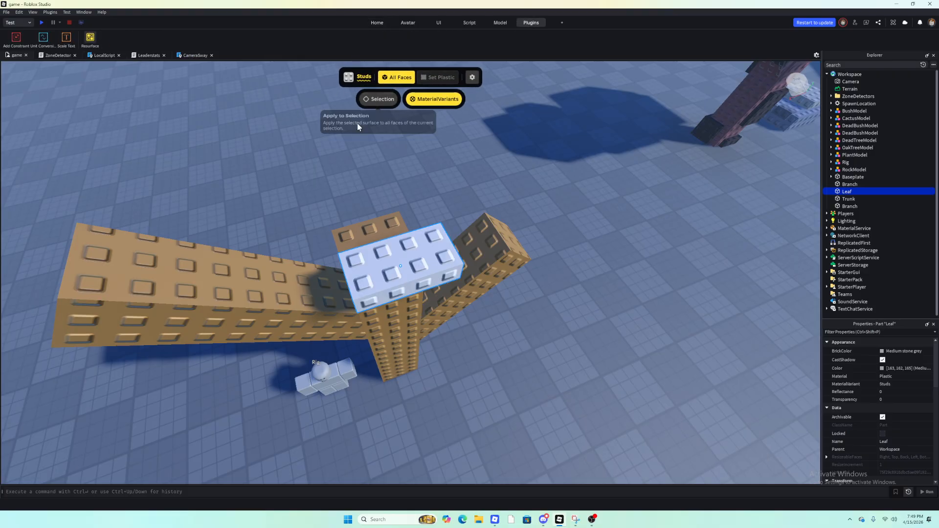
{"action": "left_click", "coordinate": [90, 38]}
{"action": "left_click", "coordinate": [377, 22]}
- Color the Leaf starting from Lime green and adjust it to a softer green, RGB 94, 161, 38
{"action": "left_click", "coordinate": [880, 350]}
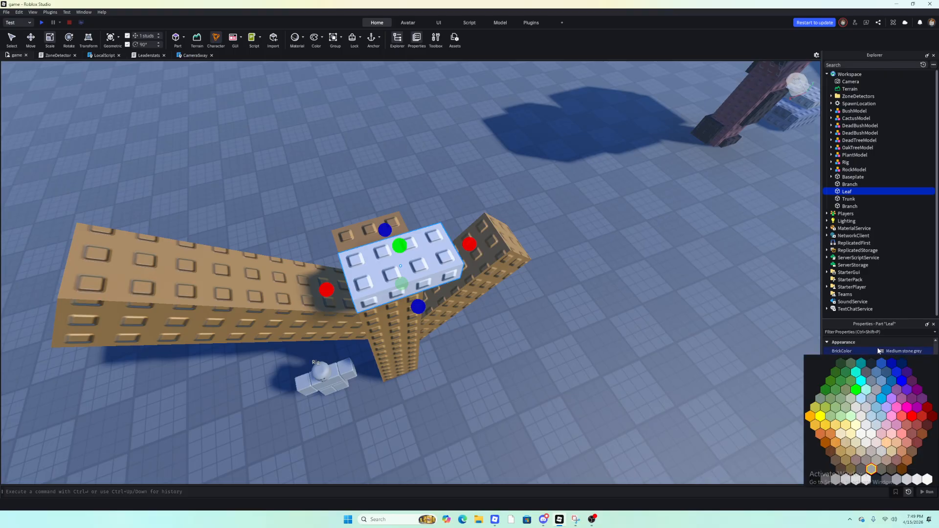
{"action": "left_click", "coordinate": [856, 390]}
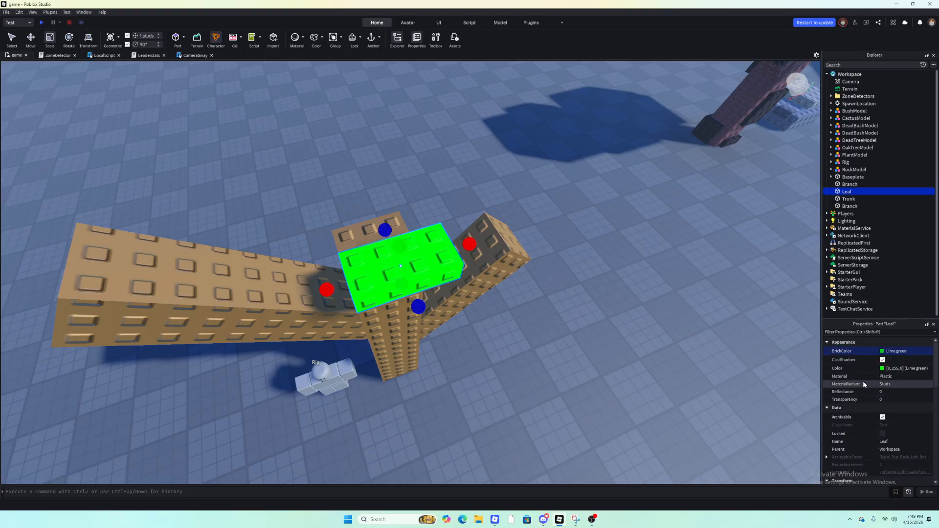
{"action": "left_click", "coordinate": [881, 368]}
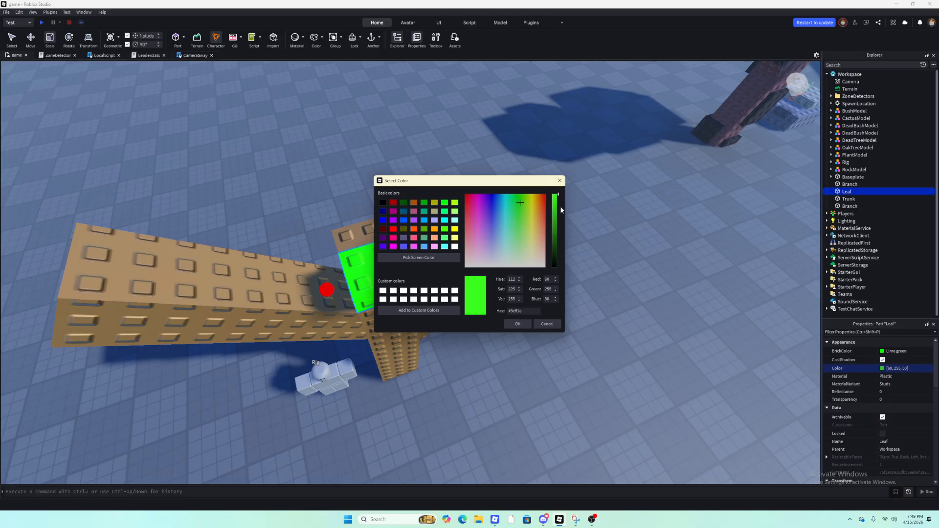
{"action": "left_click_drag", "start_coordinate": [560, 215], "coordinate": [560, 219]}
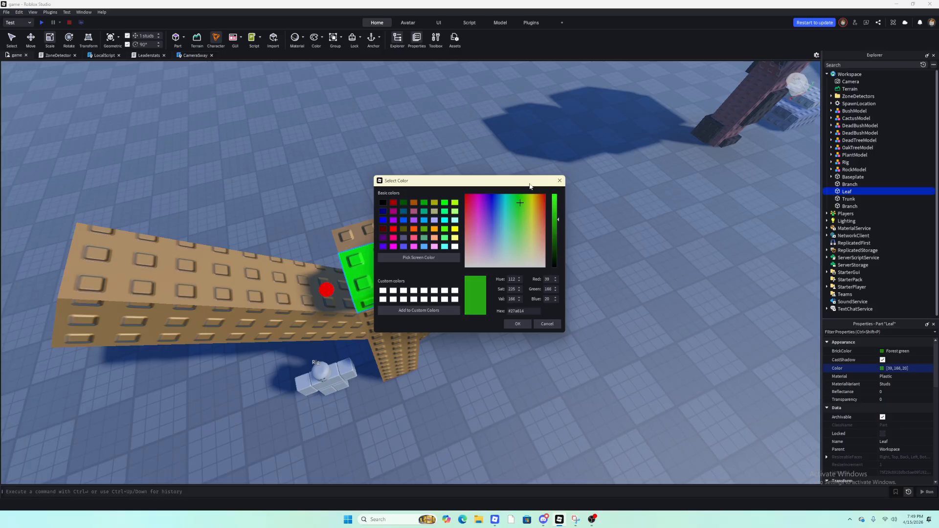
{"action": "left_click_drag", "start_coordinate": [530, 186], "coordinate": [207, 160]}
{"action": "left_click_drag", "start_coordinate": [237, 194], "coordinate": [238, 190]}
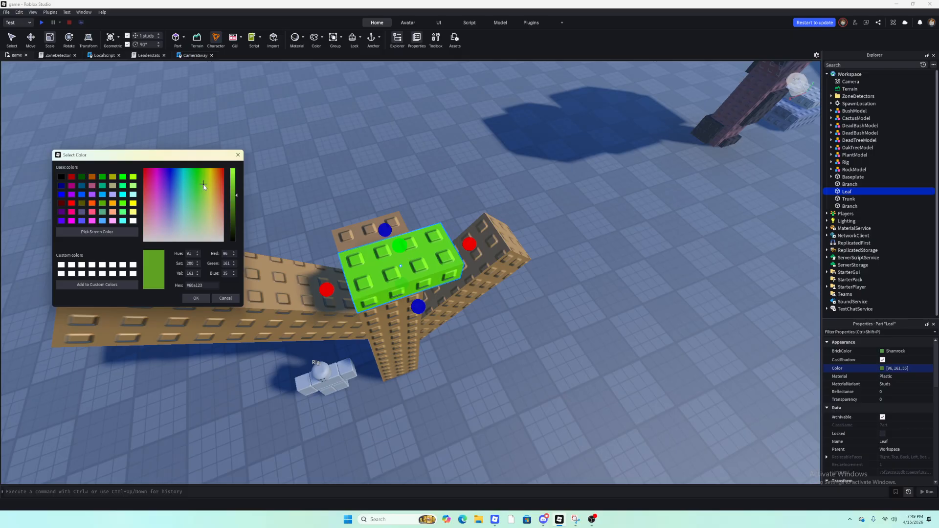
{"action": "left_click_drag", "start_coordinate": [203, 185], "coordinate": [200, 187]}
{"action": "left_click", "coordinate": [195, 298]}
{"action": "left_click", "coordinate": [549, 369]}
- Scale the Leaf in length, width and height into a large cube-like block about 7 studs wide and tall
{"action": "left_click", "coordinate": [418, 282]}
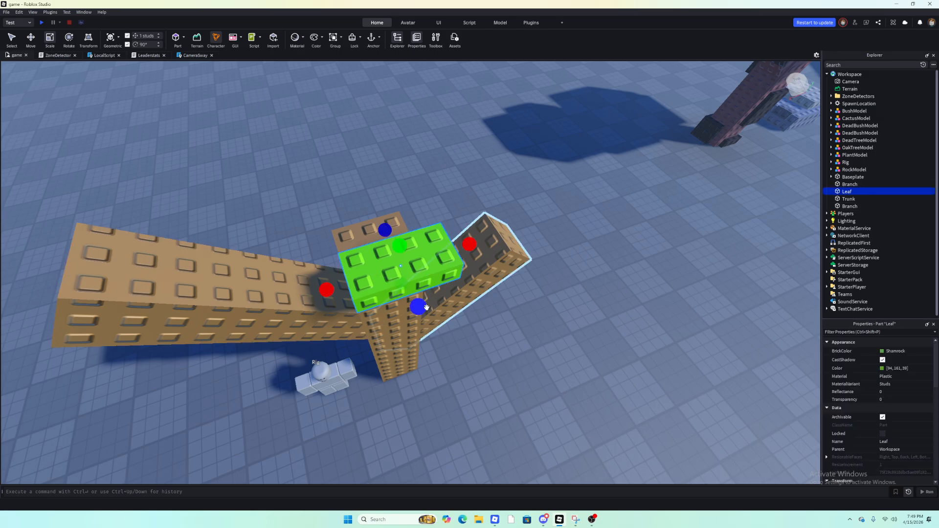
{"action": "left_click_drag", "start_coordinate": [426, 307], "coordinate": [486, 435]}
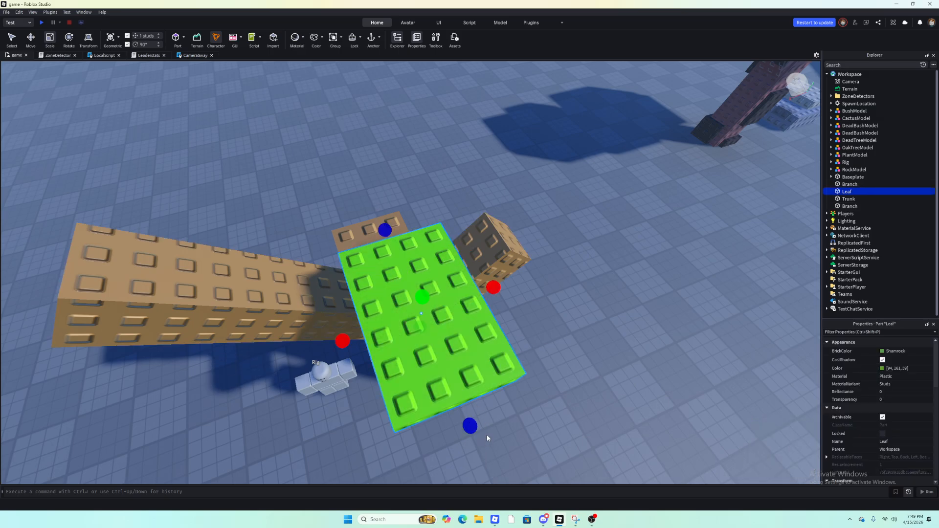
{"action": "scroll", "coordinate": [457, 364], "scroll_direction": "down", "scroll_amount": 8}
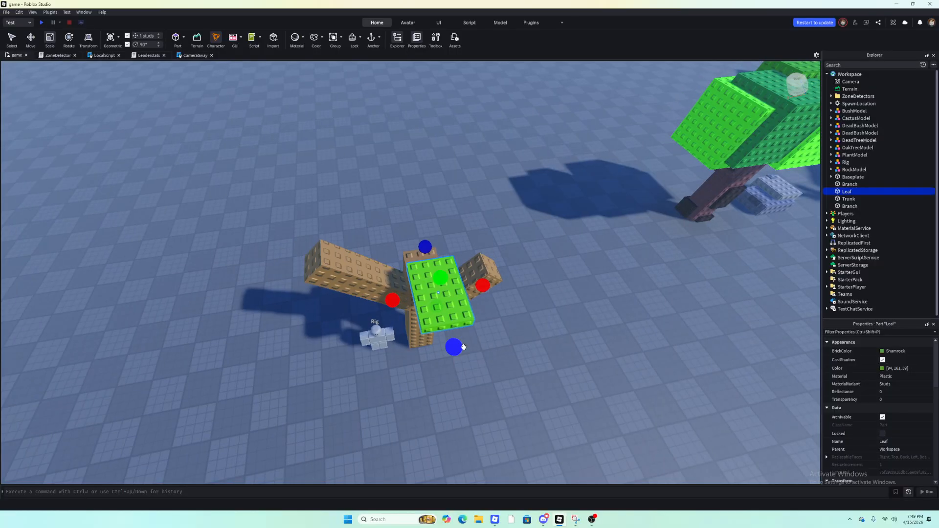
{"action": "left_click_drag", "start_coordinate": [454, 347], "coordinate": [455, 359]}
{"action": "left_click_drag", "start_coordinate": [391, 306], "coordinate": [357, 312]}
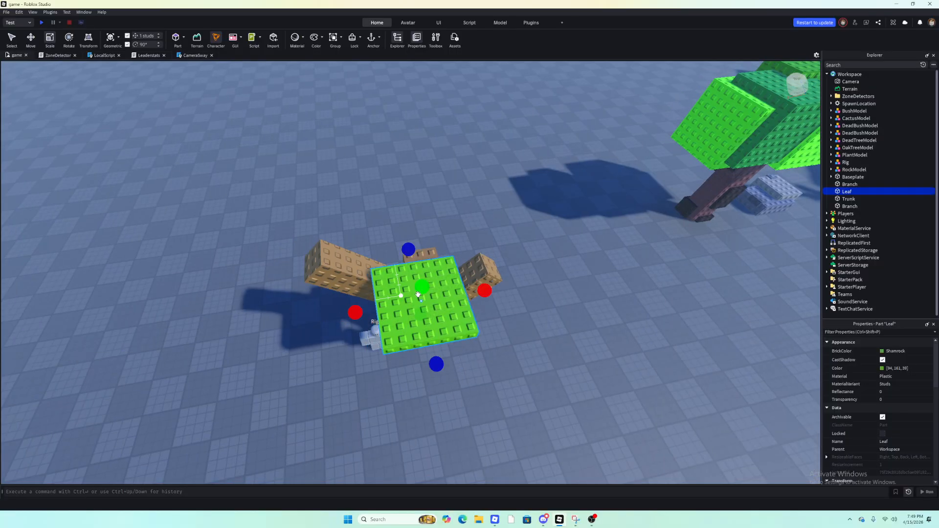
{"action": "left_click_drag", "start_coordinate": [419, 277], "coordinate": [440, 237]}
{"action": "left_click", "coordinate": [536, 386]}
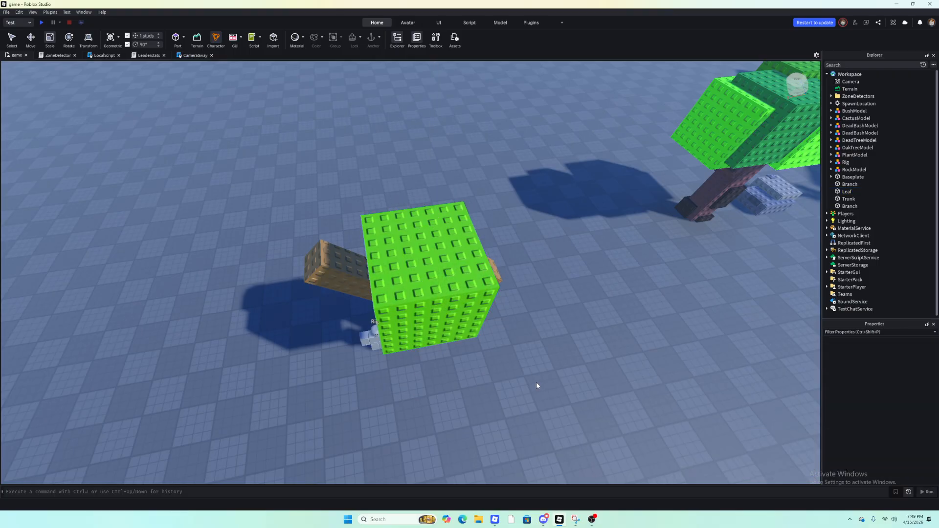
- Move the Leaf onto the longer branch's outer end, shifting it 4 studs to align with the branch, and 6 plus 1 studs outward
{"action": "right_click_drag", "start_coordinate": [494, 293], "coordinate": [497, 295]}
{"action": "key", "text": "d"}
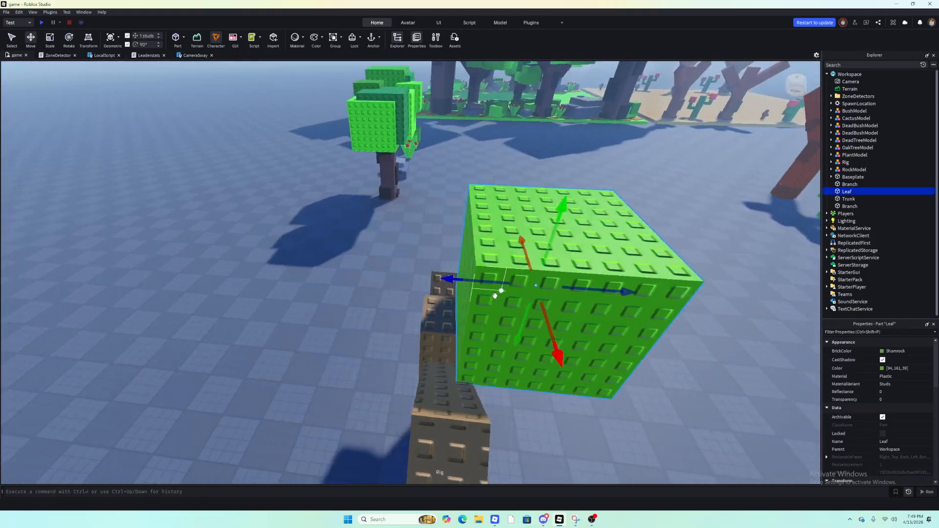
{"action": "left_click_drag", "start_coordinate": [519, 281], "coordinate": [425, 280]}
{"action": "key", "text": "s"}
{"action": "key", "text": "d"}
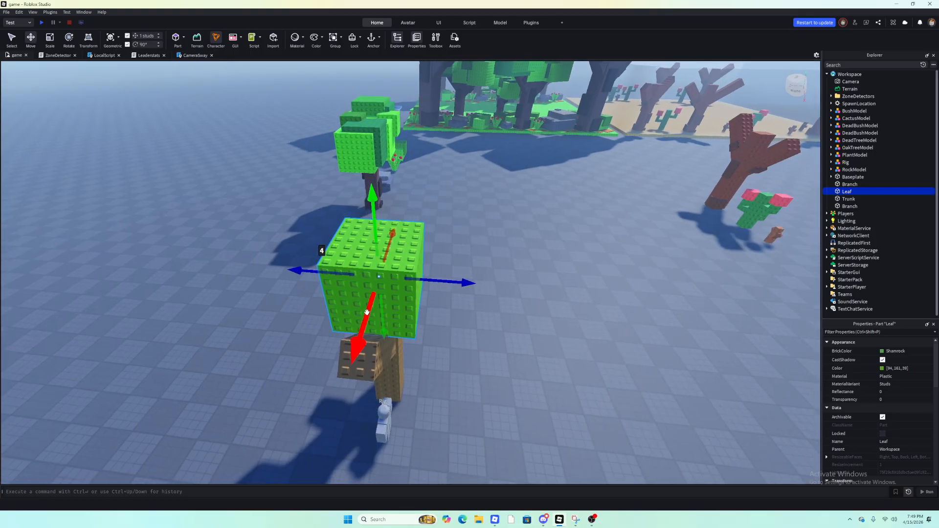
{"action": "left_click_drag", "start_coordinate": [366, 316], "coordinate": [337, 395]}
{"action": "key", "text": "d"}
{"action": "key", "text": "w"}
{"action": "right_click_drag", "start_coordinate": [465, 390], "coordinate": [476, 379]}
{"action": "key", "text": "d"}
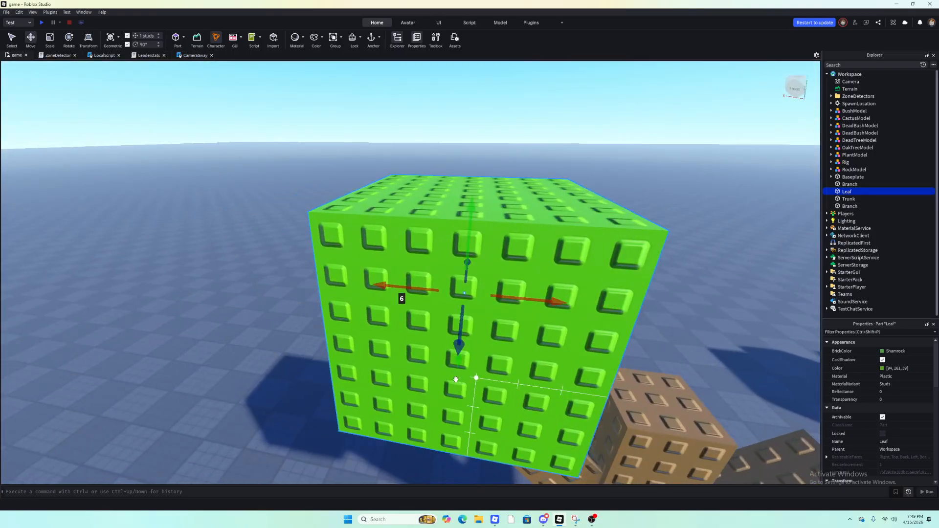
{"action": "left_click_drag", "start_coordinate": [387, 285], "coordinate": [352, 281]}
{"action": "key", "text": "s"}
{"action": "right_click_drag", "start_coordinate": [519, 360], "coordinate": [523, 362]}
{"action": "key", "text": "a"}
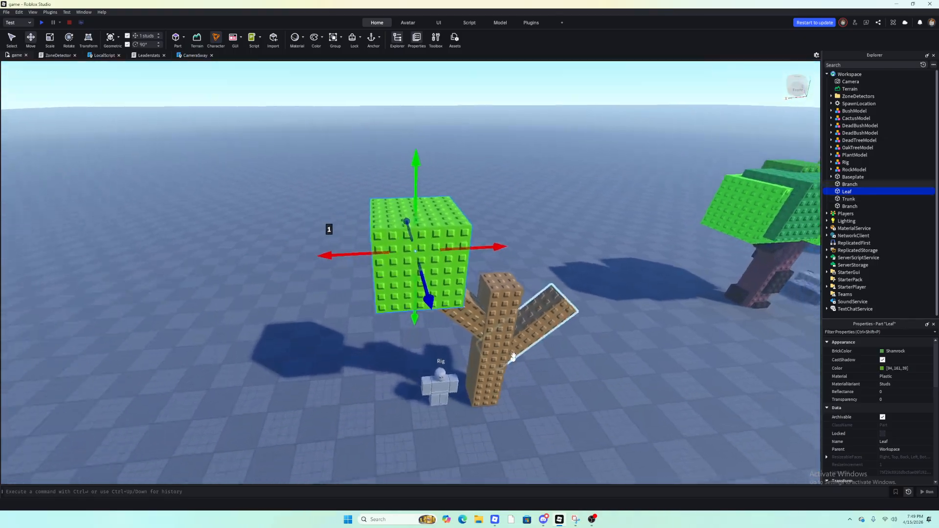
- Nudge the Leaf in small off-grid moves along its depth so it lines up with the branch
{"action": "key", "text": "w"}
{"action": "left_click_drag", "start_coordinate": [384, 308], "coordinate": [390, 333], "text": "shift"}
{"action": "left_click", "coordinate": [591, 392]}
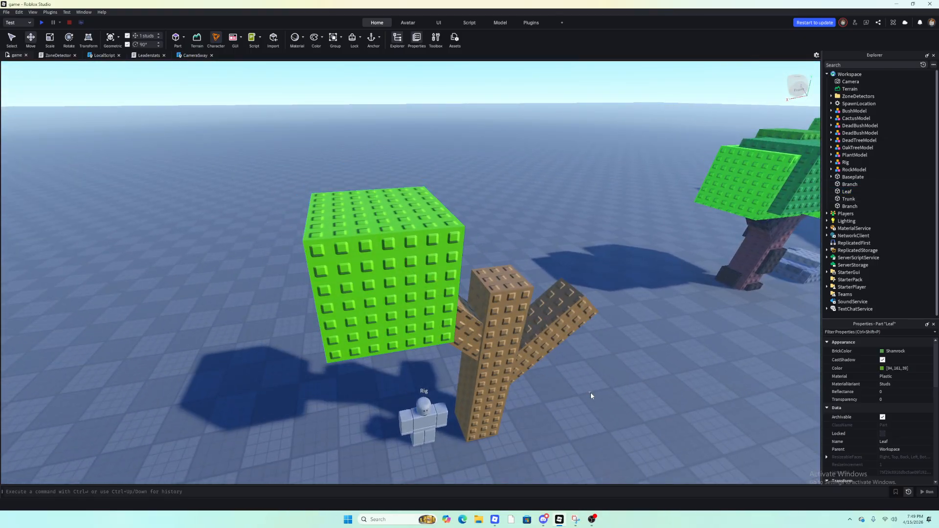
{"action": "key", "text": "w"}
{"action": "right_click_drag", "start_coordinate": [591, 392], "coordinate": [593, 390]}
{"action": "key", "text": "a"}
{"action": "key", "text": "s"}
{"action": "left_click", "coordinate": [438, 316]}
{"action": "left_click_drag", "start_coordinate": [391, 338], "coordinate": [392, 361], "text": "shift"}
{"action": "left_click", "coordinate": [644, 425]}
{"action": "key", "text": "d"}
{"action": "key", "text": "w"}
{"action": "key", "text": "a"}
{"action": "right_click_drag", "start_coordinate": [555, 377], "coordinate": [553, 376]}
{"action": "key", "text": "s"}
- Fine-tune the Leaf's depth and height off-grid so it sits on the branch's outer end
{"action": "left_click", "coordinate": [534, 325]}
{"action": "left_click_drag", "start_coordinate": [478, 351], "coordinate": [490, 386], "text": "shift"}
{"action": "key", "text": "w"}
{"action": "right_click_drag", "start_coordinate": [538, 355], "coordinate": [539, 355]}
{"action": "key", "text": "s"}
{"action": "mouse_move", "coordinate": [453, 245]}
{"action": "left_mouse_down", "text": "shift"}
{"action": "mouse_move", "coordinate": [454, 220]}
{"action": "mouse_move", "coordinate": [455, 233]}
{"action": "left_mouse_up", "text": "shift"}
{"action": "left_click", "coordinate": [554, 309]}
{"action": "key", "text": "d"}
{"action": "right_click_drag", "start_coordinate": [555, 310], "coordinate": [555, 308]}
{"action": "key", "text": "w"}
{"action": "key", "text": "s"}
- Slide the Leaf 1.651 studs toward the trunk so it covers the end of the branch
{"action": "left_click", "coordinate": [362, 252]}
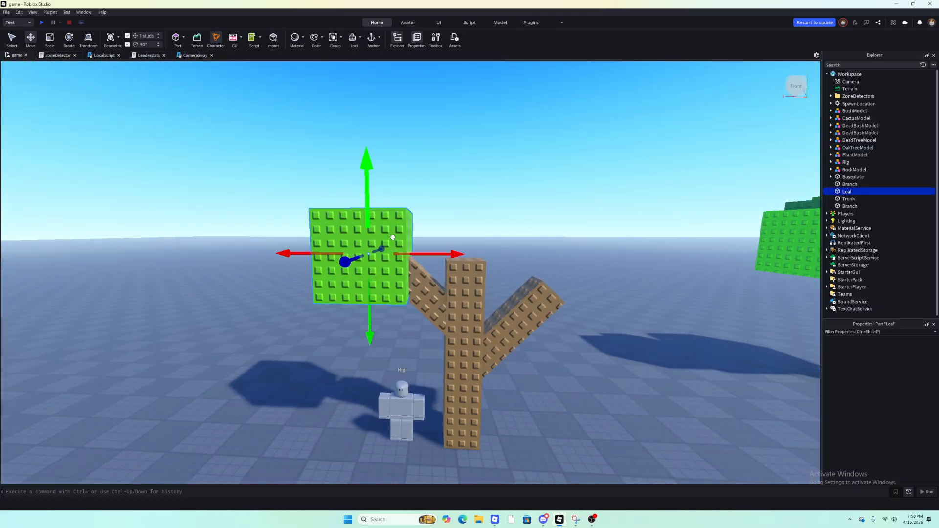
{"action": "left_click_drag", "start_coordinate": [393, 255], "coordinate": [461, 258]}
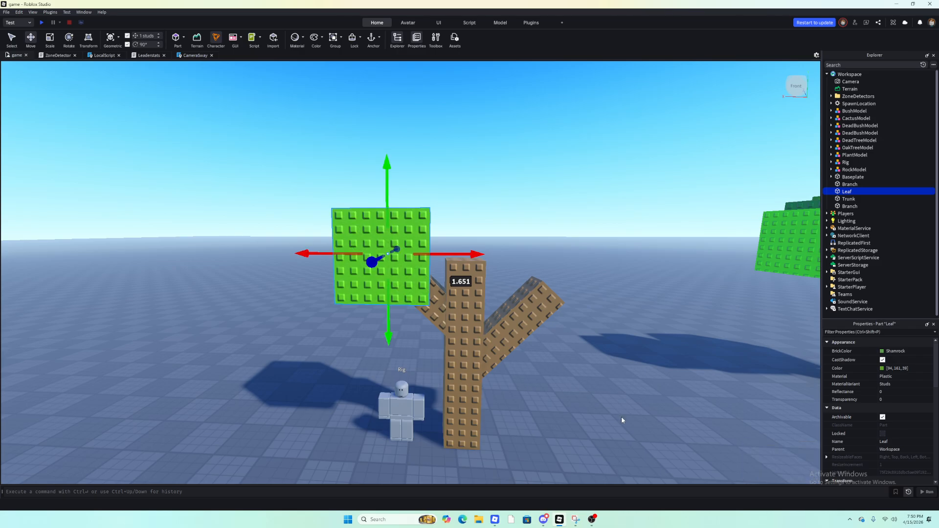
{"action": "left_click", "coordinate": [620, 413]}
{"action": "key", "text": "s"}
{"action": "key", "text": "a"}
{"action": "key", "text": "w"}
{"action": "left_click", "coordinate": [507, 279]}
{"action": "right_click_drag", "start_coordinate": [527, 292], "coordinate": [512, 293]}
{"action": "left_click", "coordinate": [513, 293]}
{"action": "key", "text": "s"}
{"action": "key", "text": "d"}
{"action": "key", "text": "s"}
- Duplicate the Leaf and place the copy at the outer end of the branch on the trunk's opposite side
{"action": "left_click", "coordinate": [316, 230]}
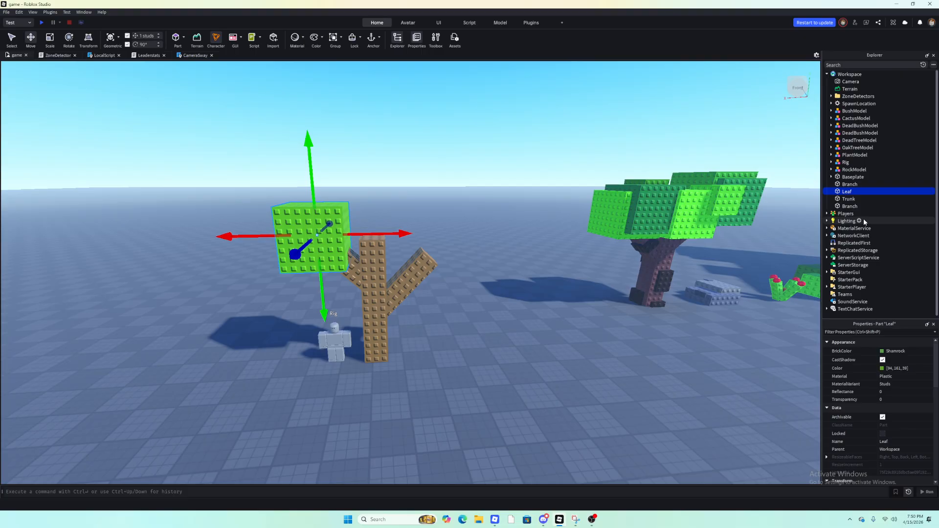
{"action": "key", "text": "ctrl+d"}
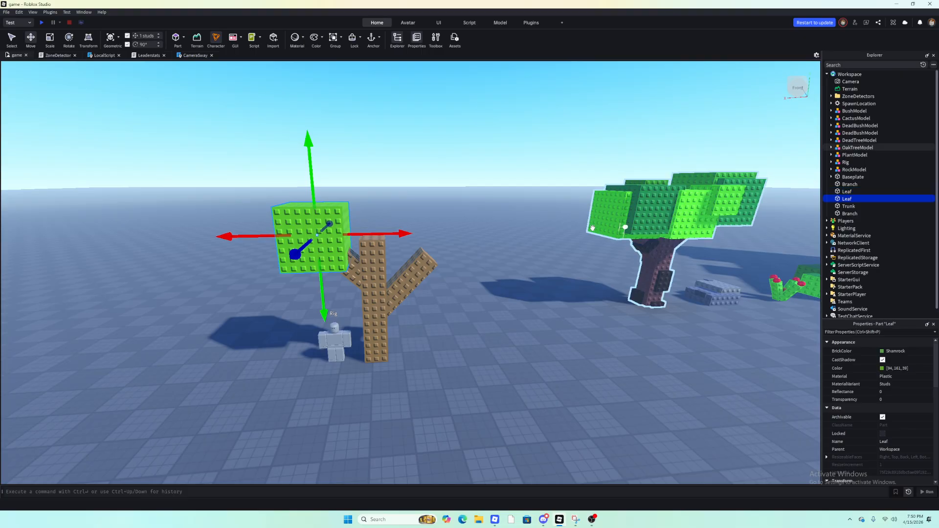
{"action": "left_click_drag", "start_coordinate": [352, 236], "coordinate": [425, 328]}
{"action": "left_click", "coordinate": [492, 319]}
{"action": "right_click_drag", "start_coordinate": [491, 319], "coordinate": [459, 352]}
{"action": "key", "text": "w"}
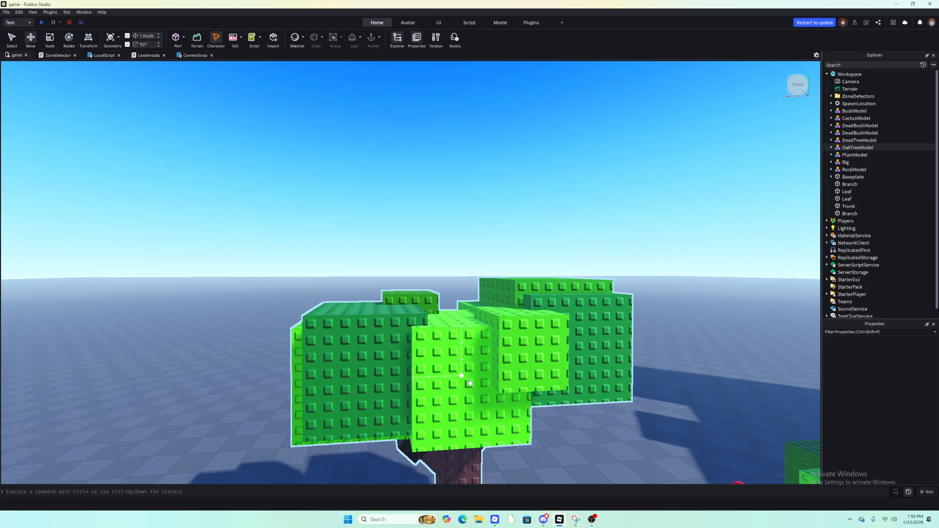
{"action": "right_click_drag", "start_coordinate": [572, 312], "coordinate": [531, 316]}
{"action": "key", "text": "w"}
{"action": "key", "text": "w"}
{"action": "left_click", "coordinate": [523, 316]}
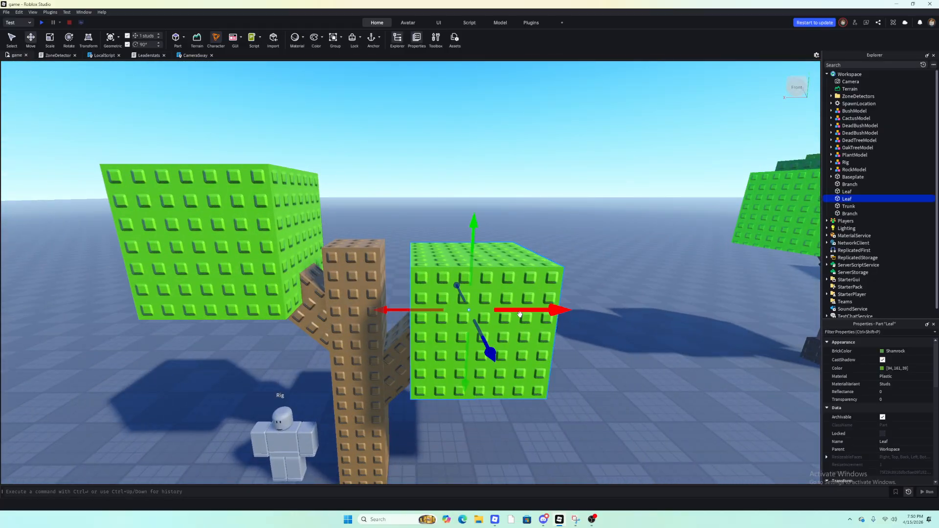
{"action": "key", "text": "d"}
{"action": "left_click_drag", "start_coordinate": [450, 310], "coordinate": [337, 232]}
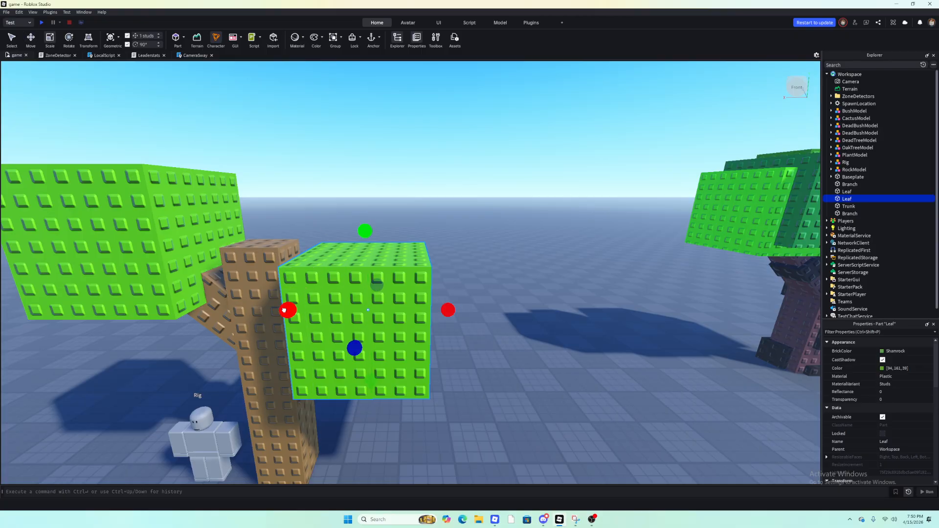
- Shrink the duplicated Leaf to a size of 6, 6, 6 studs
{"action": "left_click_drag", "start_coordinate": [284, 310], "coordinate": [376, 310]}
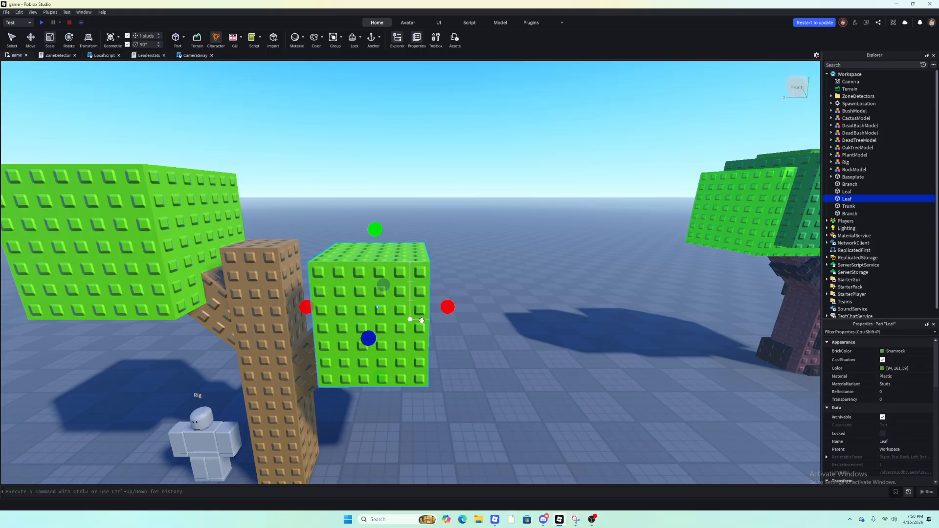
{"action": "mouse_move", "coordinate": [447, 311]}
{"action": "left_mouse_down"}
{"action": "mouse_move", "coordinate": [432, 313]}
{"action": "mouse_move", "coordinate": [447, 310]}
{"action": "left_mouse_up"}
{"action": "left_click_drag", "start_coordinate": [374, 237], "coordinate": [376, 249]}
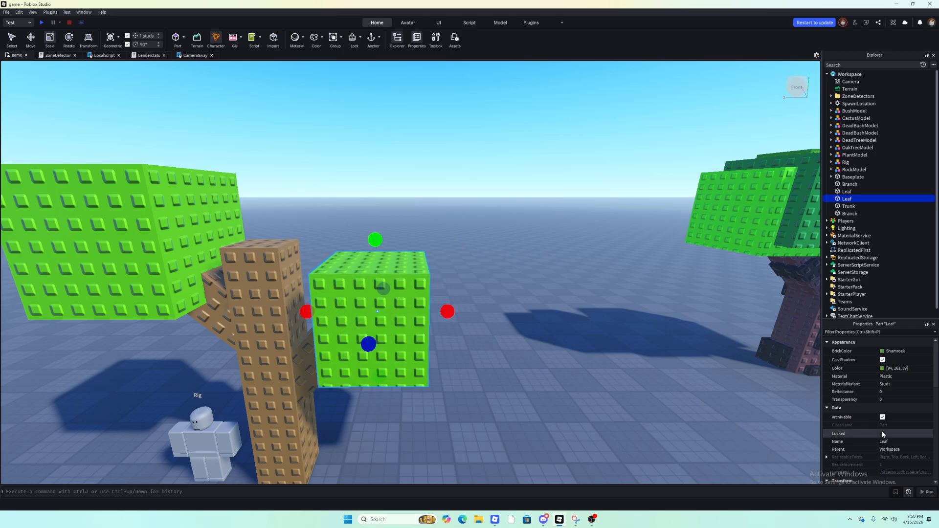
{"action": "scroll", "coordinate": [895, 436], "scroll_direction": "down", "scroll_amount": 3}
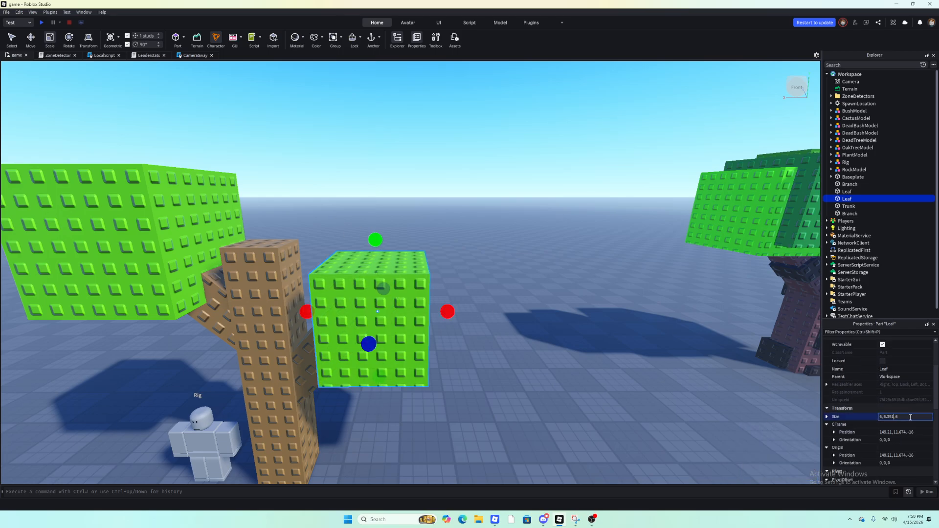
{"action": "key", "text": "Return"}
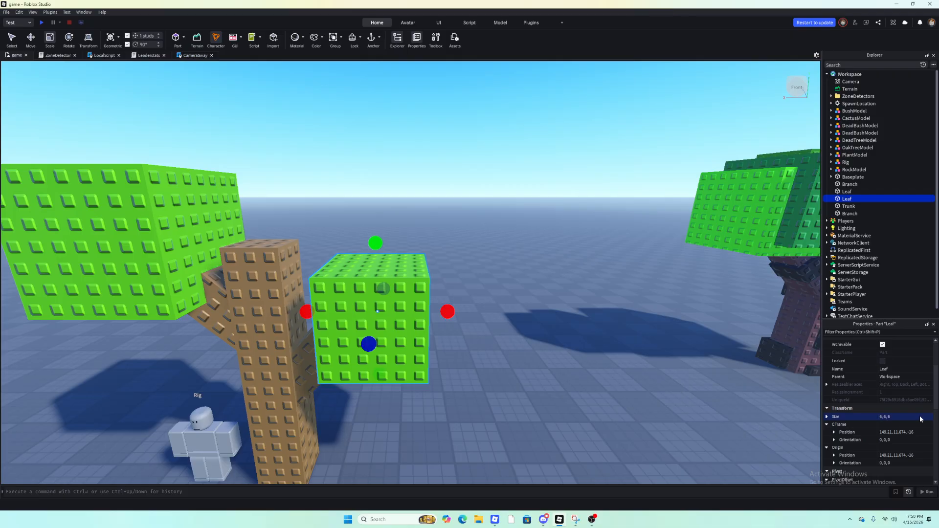
{"action": "left_click", "coordinate": [504, 310]}
{"action": "key", "text": "a"}
{"action": "left_click_drag", "start_coordinate": [391, 303], "coordinate": [420, 237]}
{"action": "key", "text": "s"}
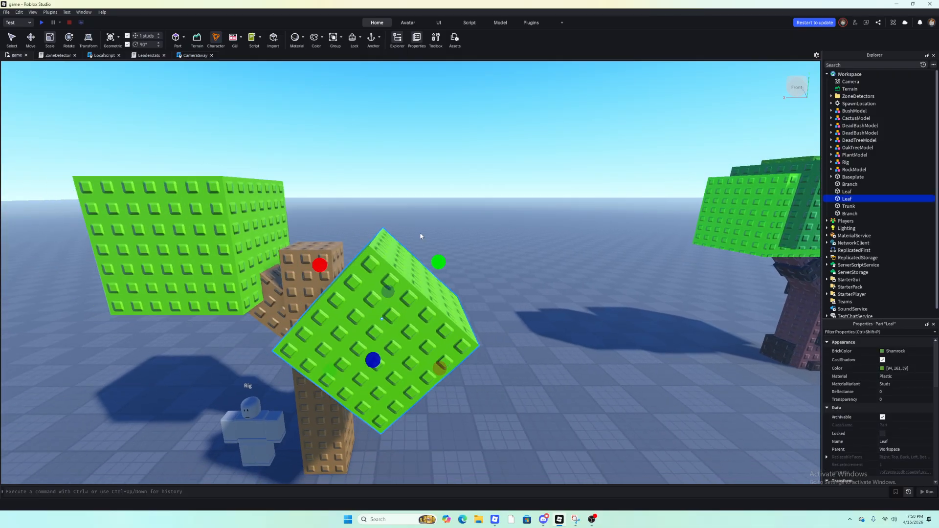
{"action": "key", "text": "ctrl+z"}
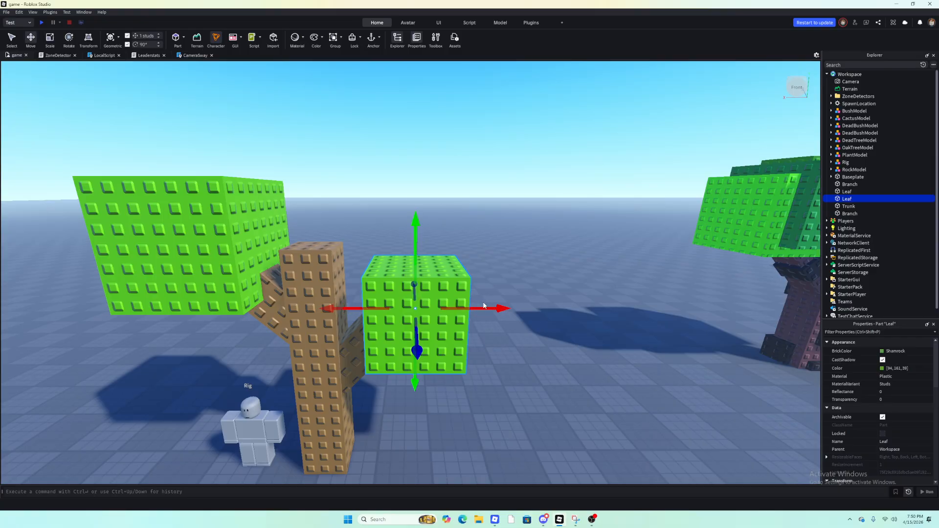
- Shift the smaller Leaf 0.392 studs toward the trunk and adjust its height slightly on the branch
{"action": "left_click_drag", "start_coordinate": [483, 305], "coordinate": [481, 309]}
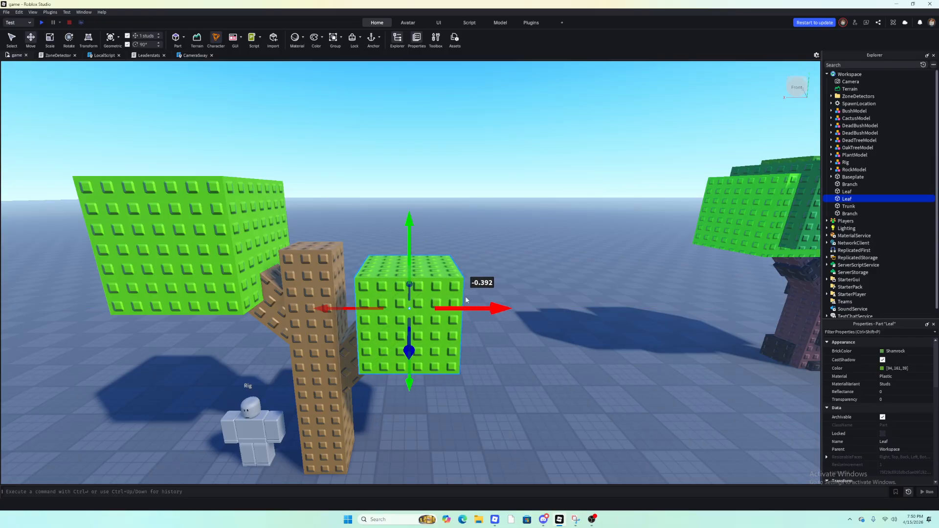
{"action": "left_click_drag", "start_coordinate": [409, 247], "coordinate": [409, 242]}
{"action": "left_click", "coordinate": [518, 315]}
{"action": "key", "text": "s"}
- Rotate the smaller Leaf slightly around its axes so it sits at a casual tilt
{"action": "left_click", "coordinate": [437, 298]}
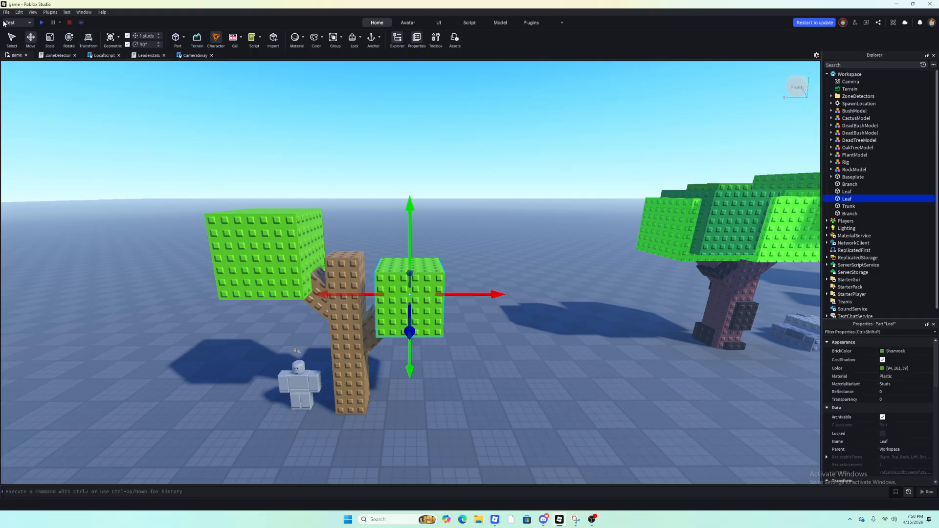
{"action": "left_click_drag", "start_coordinate": [436, 319], "coordinate": [443, 319]}
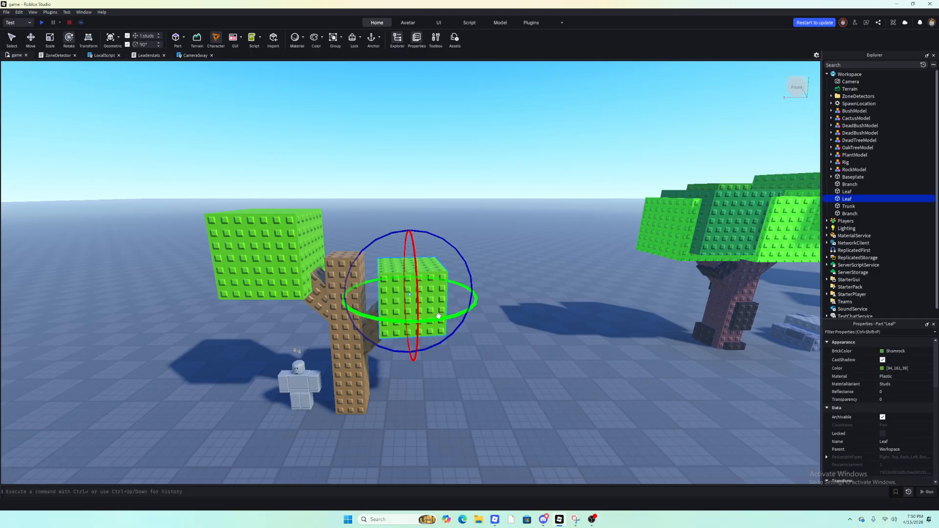
{"action": "left_click_drag", "start_coordinate": [414, 253], "coordinate": [451, 255]}
{"action": "left_click", "coordinate": [451, 256]}
{"action": "key", "text": "a"}
- Rotate the larger Leaf on the other branch slightly to give it a different angle
{"action": "left_click", "coordinate": [362, 216]}
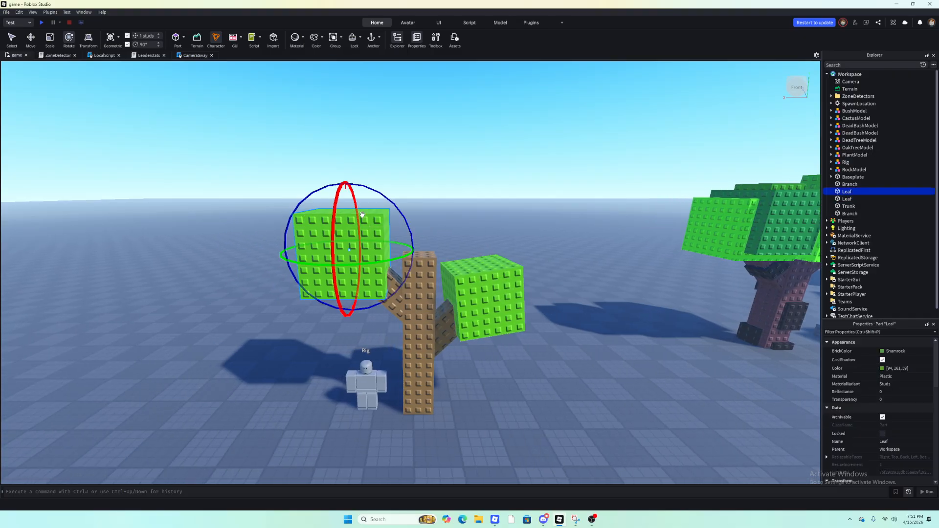
{"action": "left_click_drag", "start_coordinate": [390, 202], "coordinate": [396, 196]}
{"action": "left_click_drag", "start_coordinate": [337, 217], "coordinate": [339, 219]}
{"action": "left_click_drag", "start_coordinate": [393, 260], "coordinate": [411, 260]}
{"action": "left_click", "coordinate": [580, 340]}
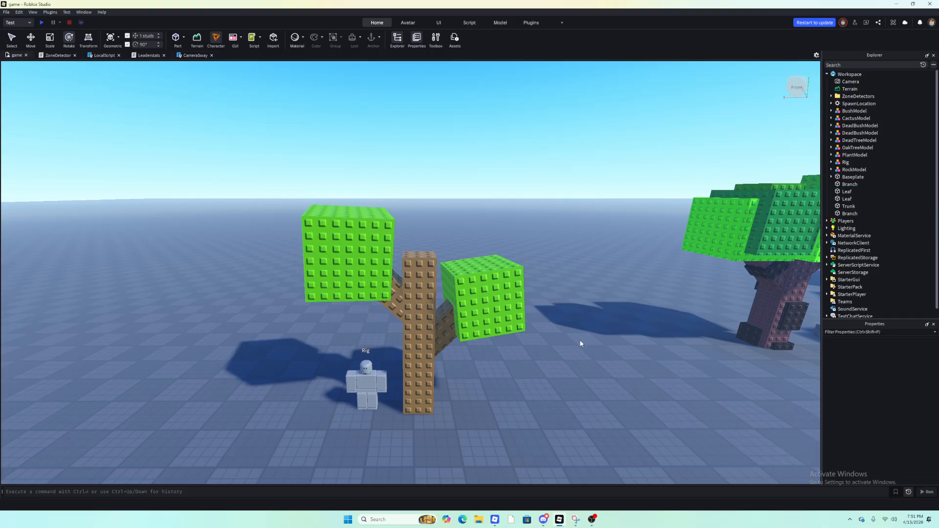
- Examine the two leaf blocks and the finished oak tree's canopy as a reference for arranging more leaves
{"action": "key", "text": "s"}
{"action": "key", "text": "w"}
{"action": "right_click_drag", "start_coordinate": [582, 341], "coordinate": [582, 341]}
{"action": "key", "text": "s"}
{"action": "key", "text": "w"}
{"action": "right_click_drag", "start_coordinate": [501, 355], "coordinate": [509, 321]}
{"action": "key", "text": "s"}
{"action": "right_click_drag", "start_coordinate": [415, 328], "coordinate": [415, 329]}
{"action": "key", "text": "a"}
{"action": "key", "text": "d"}
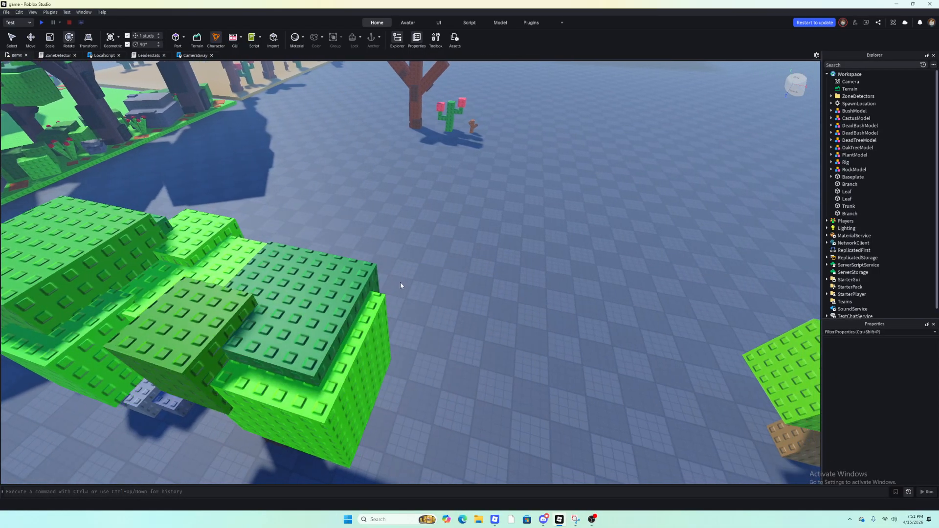
{"action": "key", "text": "d"}
{"action": "right_click_drag", "start_coordinate": [475, 311], "coordinate": [572, 340]}
{"action": "key", "text": "s"}
{"action": "key", "text": "w"}
{"action": "key", "text": "s"}
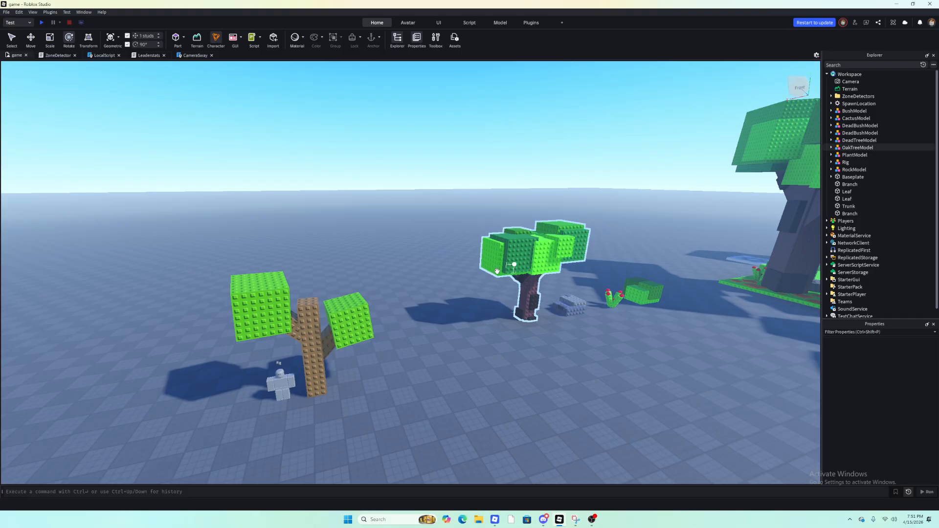
{"action": "key", "text": "w"}
{"action": "right_click_drag", "start_coordinate": [485, 289], "coordinate": [485, 289]}
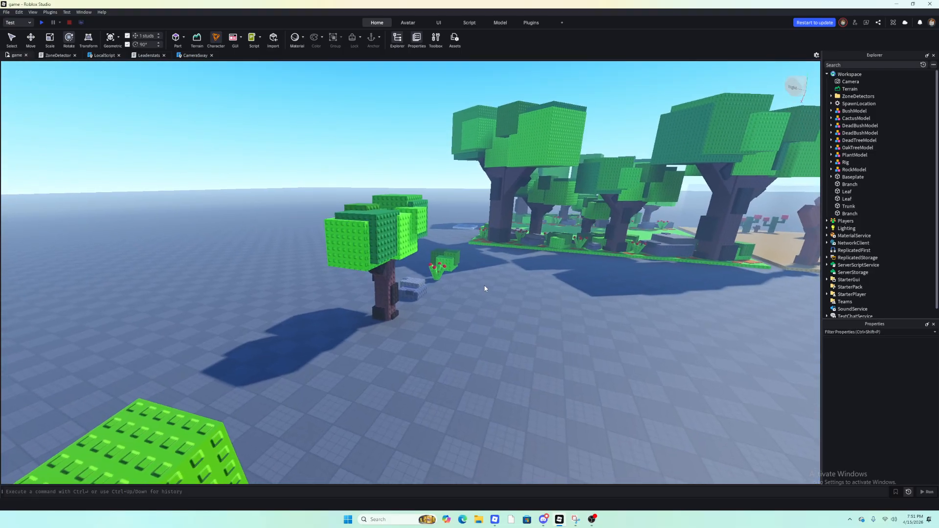
{"action": "right_click_drag", "start_coordinate": [407, 273], "coordinate": [407, 274]}
- Duplicate the larger Leaf and move the copy 7 studs across to above the trunk
{"action": "left_click", "coordinate": [392, 250]}
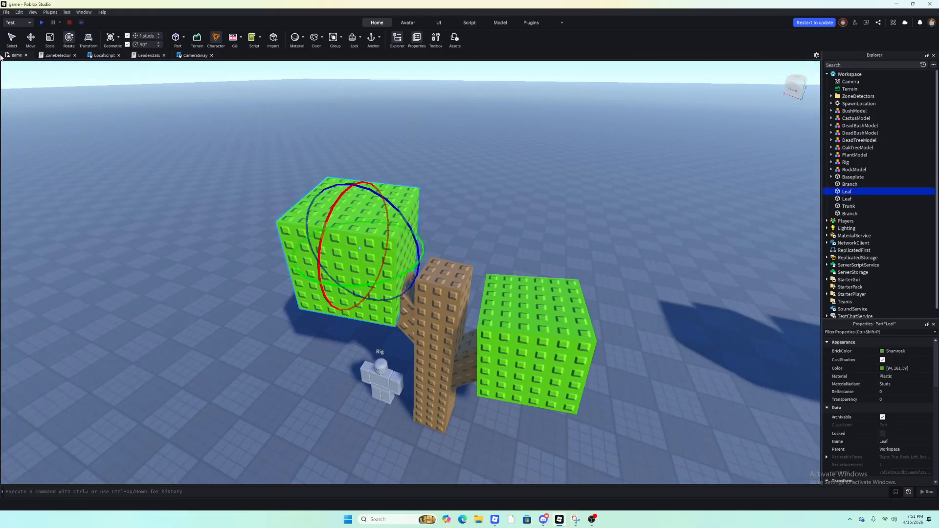
{"action": "left_click", "coordinate": [31, 39]}
{"action": "scroll", "coordinate": [136, 113], "scroll_direction": "down", "scroll_amount": 1}
{"action": "key", "text": "ctrl+d"}
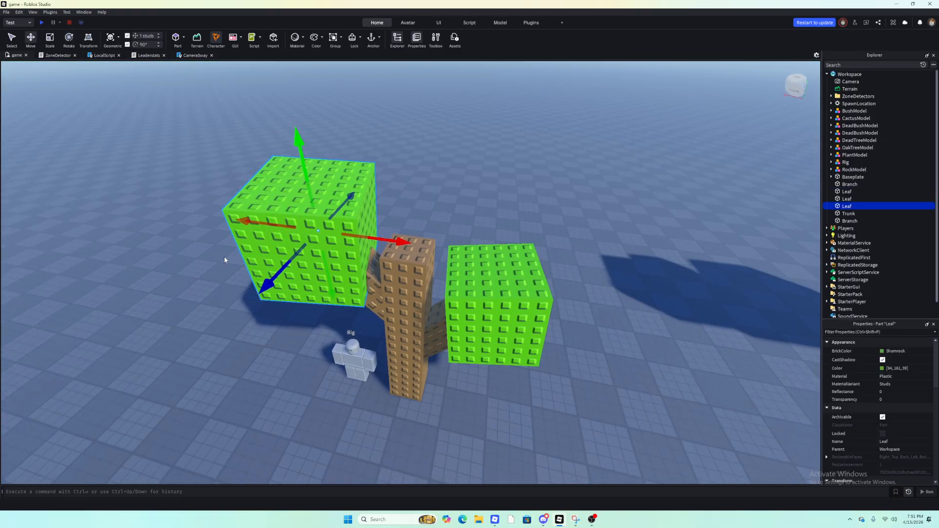
{"action": "left_click_drag", "start_coordinate": [400, 240], "coordinate": [383, 182]}
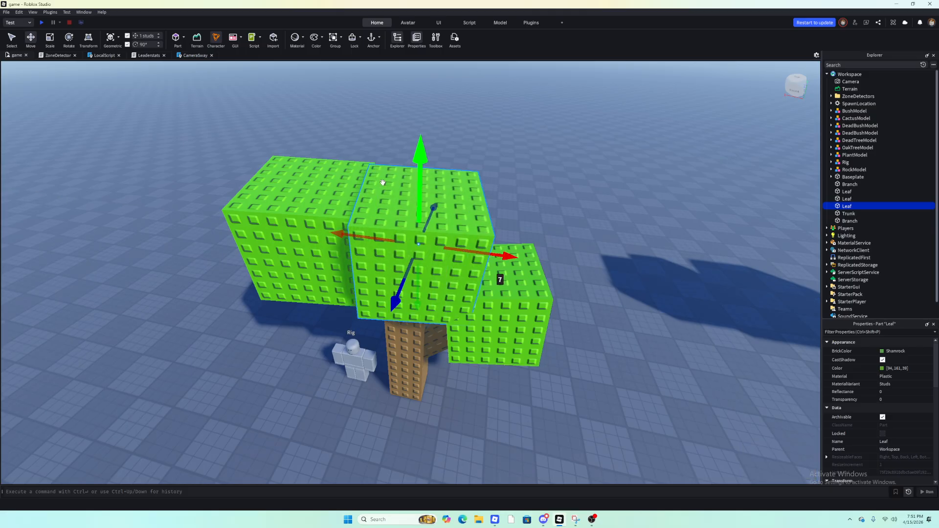
- Scale the center Leaf up in height, width and depth into the canopy's largest block
{"action": "left_click", "coordinate": [74, 39]}
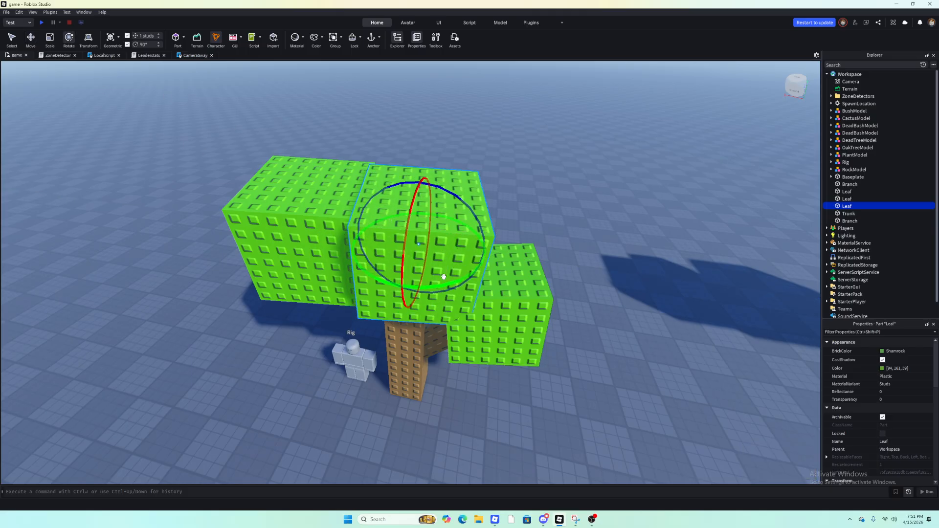
{"action": "key", "text": "ctrl+3"}
{"action": "left_click_drag", "start_coordinate": [429, 169], "coordinate": [429, 116]}
{"action": "left_click_drag", "start_coordinate": [340, 216], "coordinate": [296, 214]}
{"action": "left_click_drag", "start_coordinate": [386, 275], "coordinate": [380, 322]}
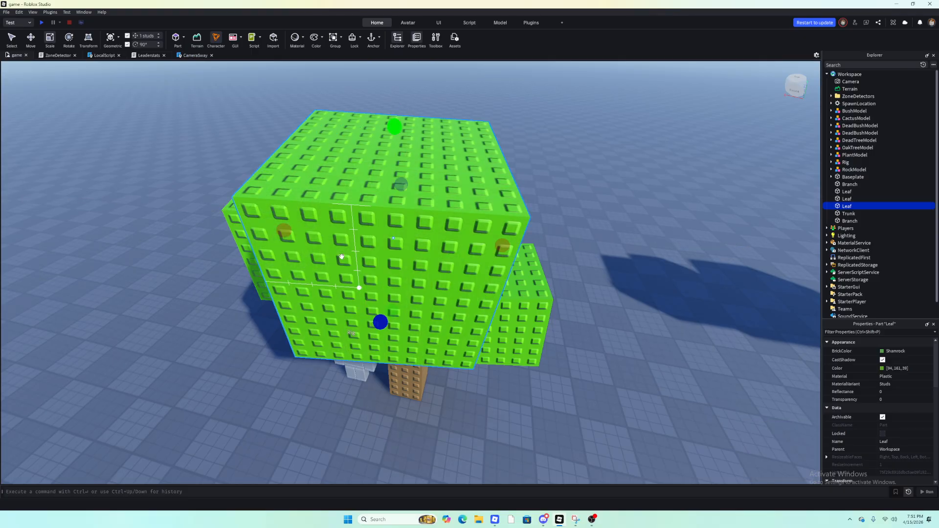
- Recolor the large center Leaf to a darker green, RGB 66, 152, 52
{"action": "left_click", "coordinate": [31, 44]}
{"action": "key", "text": "d"}
{"action": "right_click_drag", "start_coordinate": [489, 245], "coordinate": [357, 198]}
{"action": "key", "text": "s"}
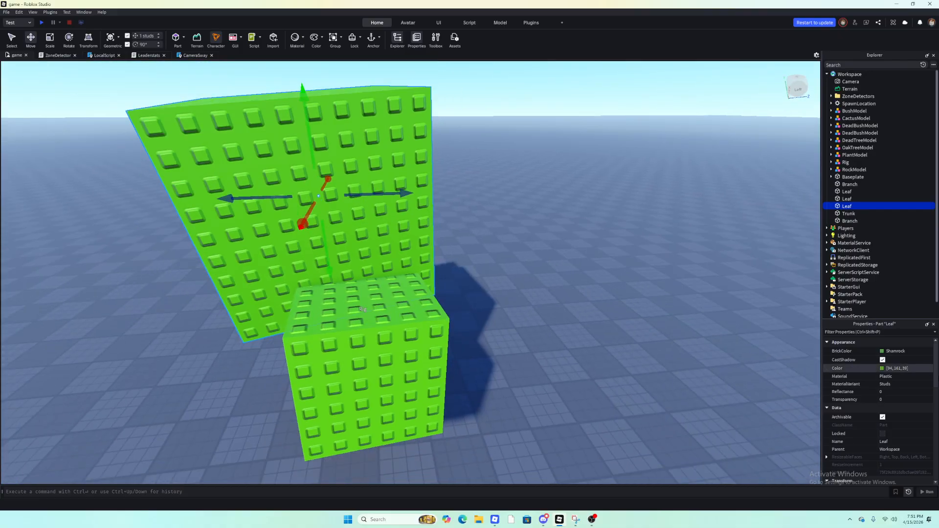
{"action": "left_click", "coordinate": [873, 349]}
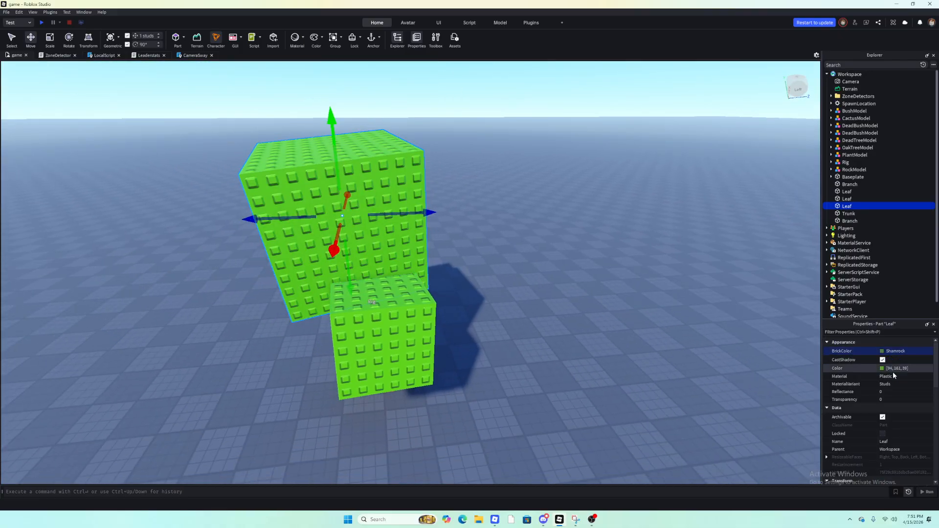
{"action": "left_click", "coordinate": [882, 369]}
{"action": "left_click", "coordinate": [557, 212]}
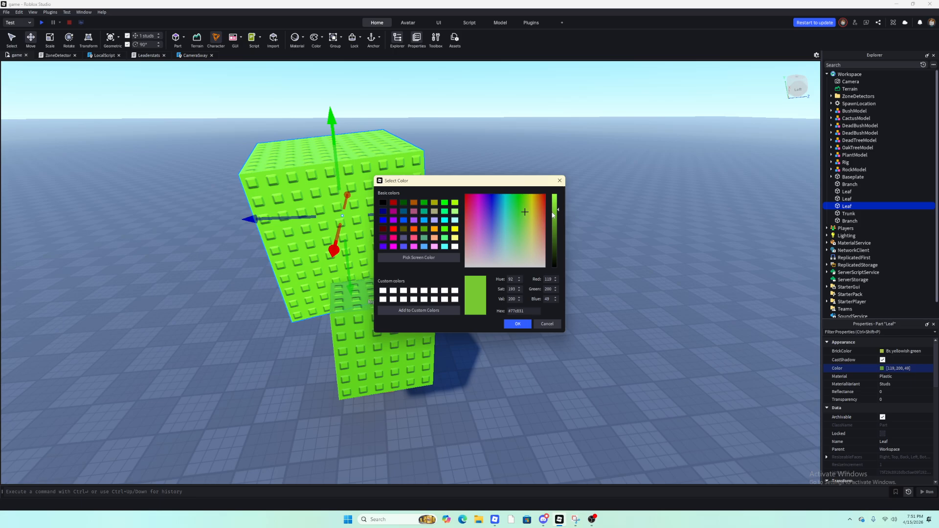
{"action": "left_click", "coordinate": [557, 216]}
{"action": "left_click_drag", "start_coordinate": [524, 212], "coordinate": [558, 222]}
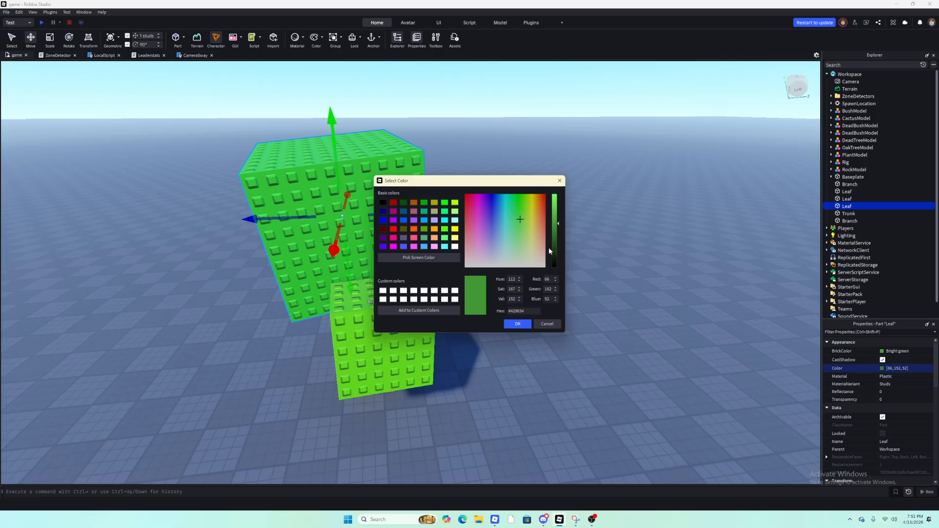
{"action": "left_click", "coordinate": [521, 325]}
- Lower the large center Leaf 1.66 studs so it sits further down over the trunk
{"action": "left_click", "coordinate": [561, 336]}
{"action": "key", "text": "a"}
{"action": "right_click_drag", "start_coordinate": [561, 335], "coordinate": [556, 331]}
{"action": "left_click", "coordinate": [534, 295]}
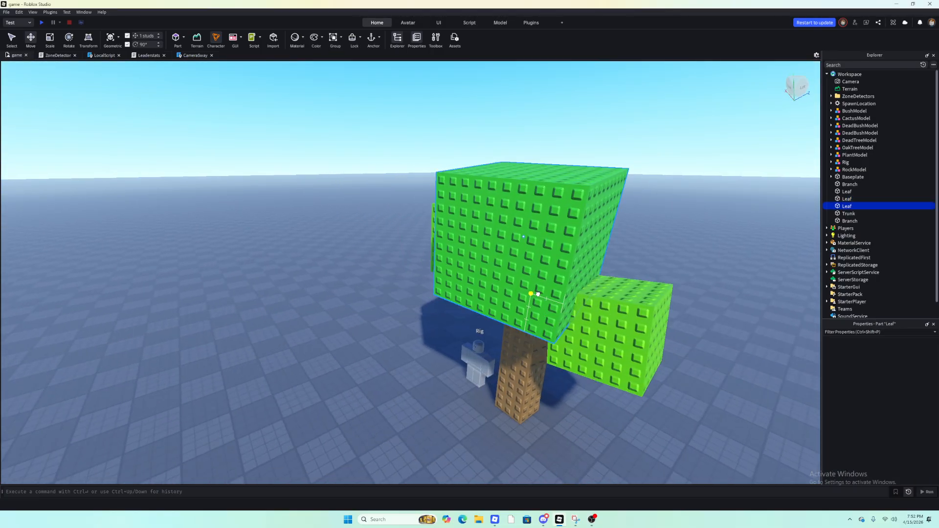
{"action": "right_click_drag", "start_coordinate": [534, 295], "coordinate": [545, 293]}
{"action": "key", "text": "d"}
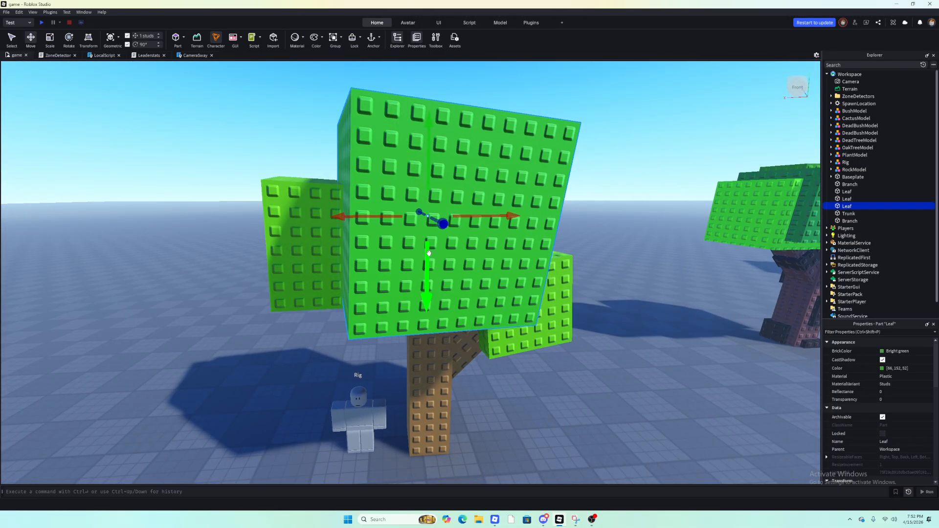
{"action": "left_click_drag", "start_coordinate": [429, 253], "coordinate": [435, 284]}
{"action": "key", "text": "d"}
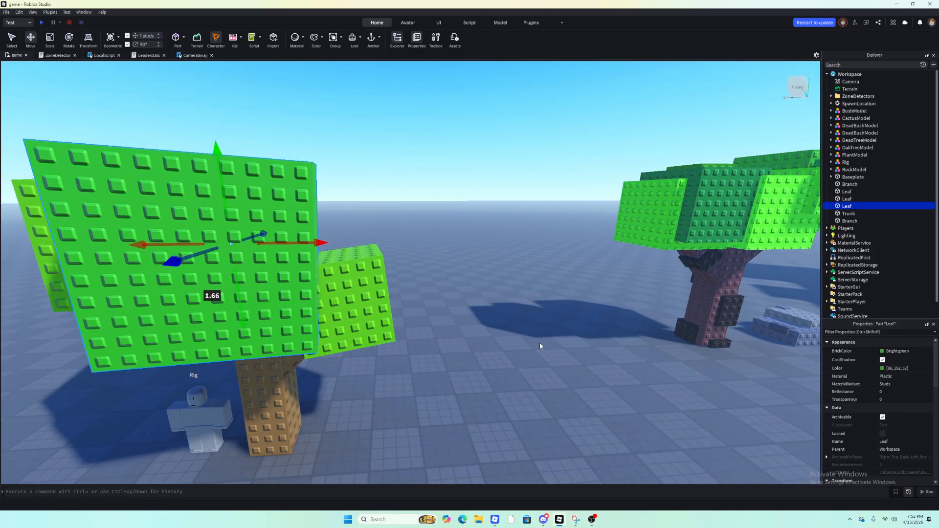
{"action": "left_click", "coordinate": [539, 345]}
{"action": "key", "text": "a"}
{"action": "right_click_drag", "start_coordinate": [539, 345], "coordinate": [480, 282]}
{"action": "left_click", "coordinate": [479, 282]}
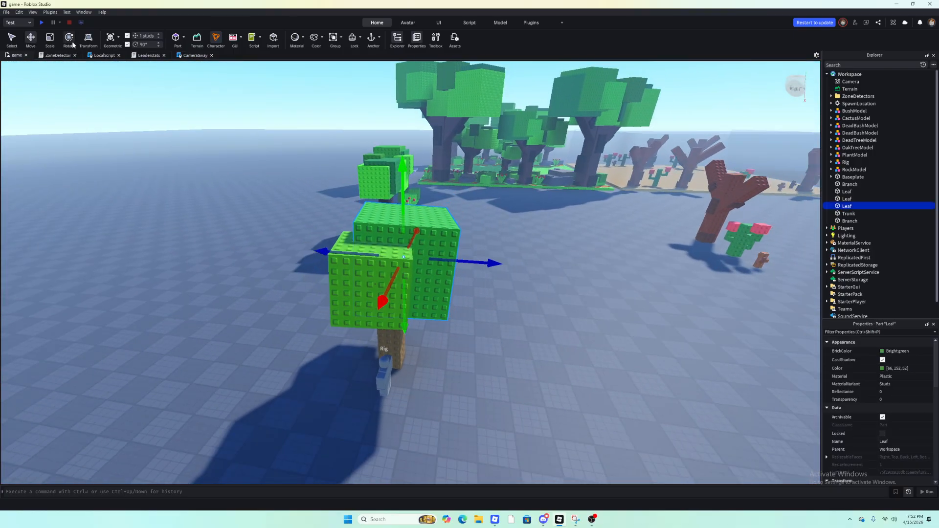
- Rotate the large center Leaf slightly off-axis so it sits at an angle over the trunk
{"action": "left_click_drag", "start_coordinate": [441, 204], "coordinate": [433, 199]}
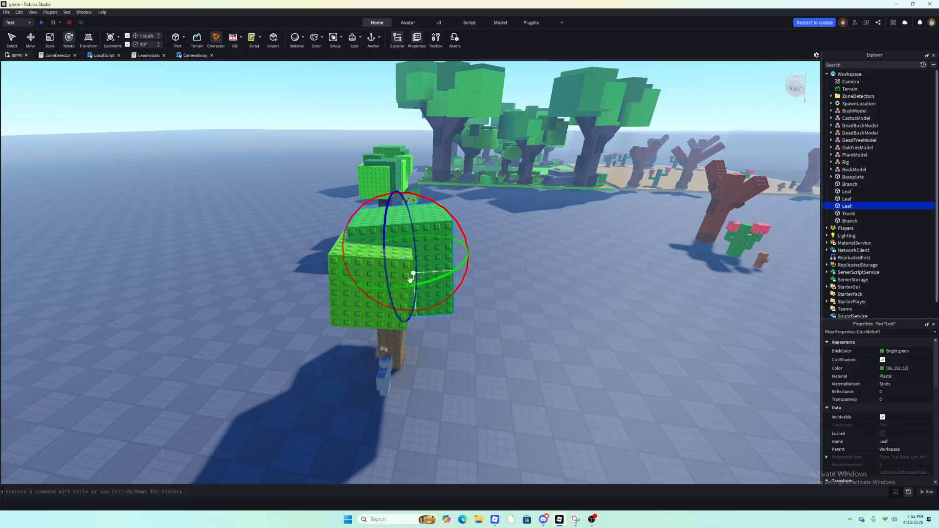
{"action": "left_click_drag", "start_coordinate": [410, 287], "coordinate": [392, 282]}
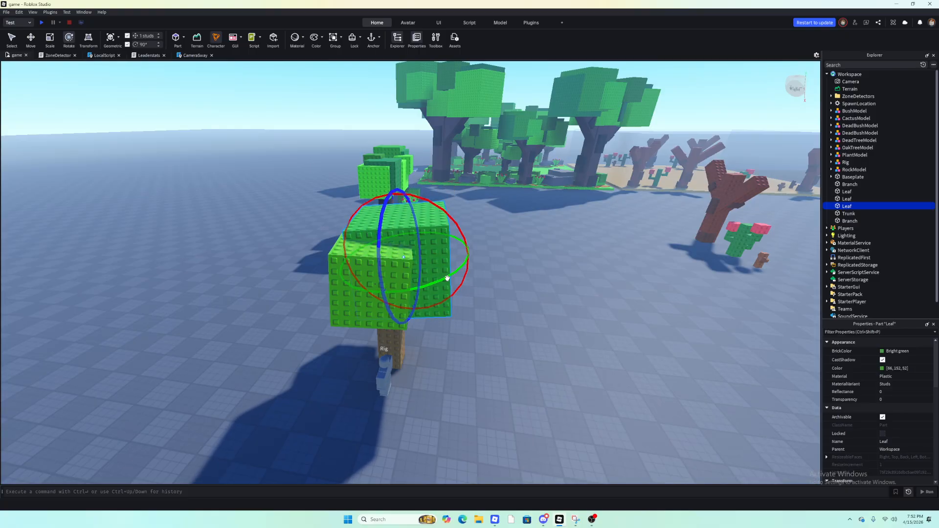
{"action": "left_click", "coordinate": [497, 297]}
{"action": "key", "text": "d"}
{"action": "right_click_drag", "start_coordinate": [497, 297], "coordinate": [481, 293]}
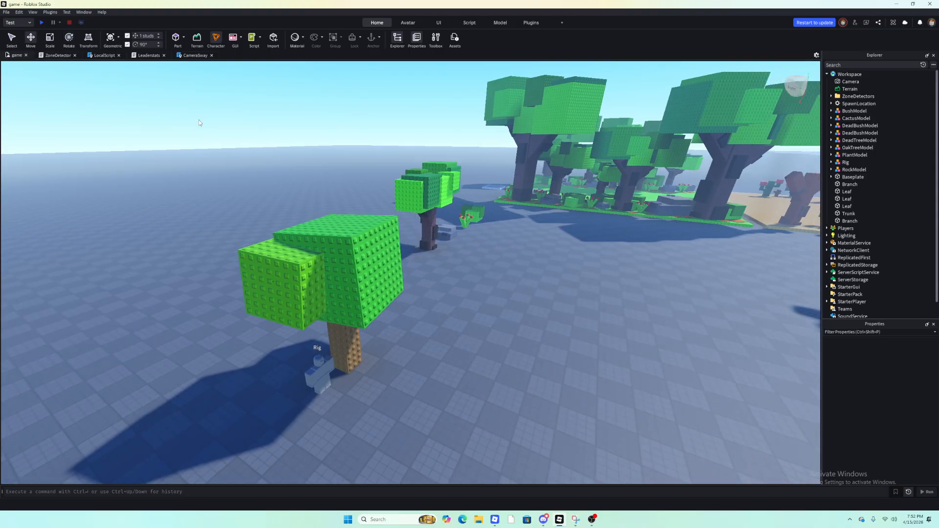
{"action": "left_click_drag", "start_coordinate": [376, 267], "coordinate": [439, 274]}
{"action": "key", "text": "a"}
{"action": "right_click_drag", "start_coordinate": [438, 275], "coordinate": [444, 275]}
{"action": "key", "text": "ctrl+z"}
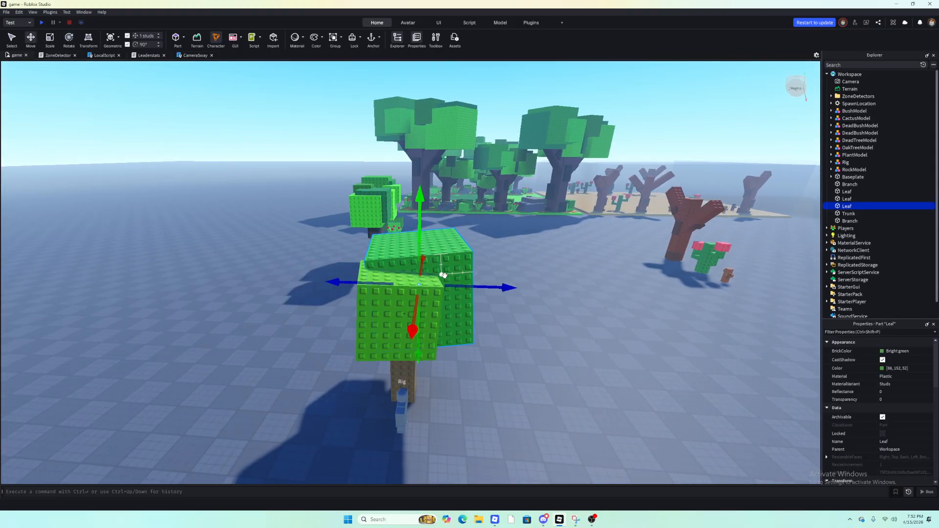
- Nudge the large center Leaf a little along its depth axis toward the back of the tree
{"action": "key", "text": "a"}
{"action": "right_click_drag", "start_coordinate": [513, 326], "coordinate": [510, 324]}
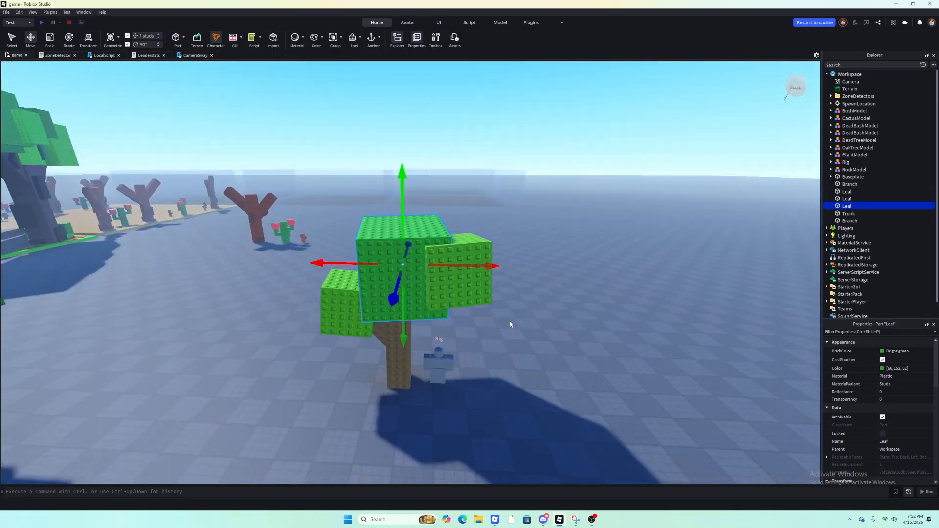
{"action": "left_click_drag", "start_coordinate": [391, 297], "coordinate": [390, 312]}
{"action": "left_click", "coordinate": [516, 360]}
{"action": "key", "text": "a"}
{"action": "right_click_drag", "start_coordinate": [515, 360], "coordinate": [517, 357]}
{"action": "key", "text": "a"}
{"action": "left_click", "coordinate": [499, 318]}
{"action": "left_click_drag", "start_coordinate": [430, 300], "coordinate": [412, 302]}
{"action": "key", "text": "d"}
{"action": "key", "text": "ctrl+z"}
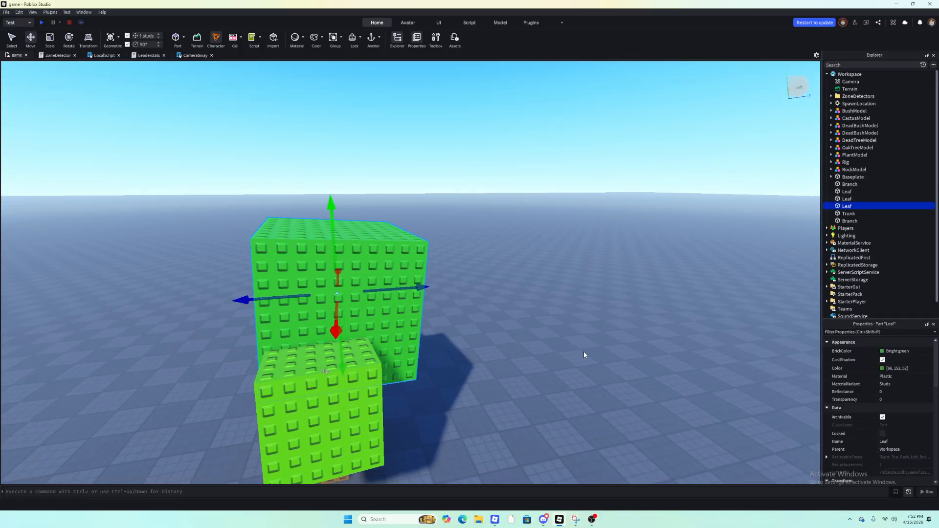
- Move the large center Leaf 1.843 studs along its depth axis toward the front of the tree
{"action": "left_click_drag", "start_coordinate": [280, 297], "coordinate": [250, 302]}
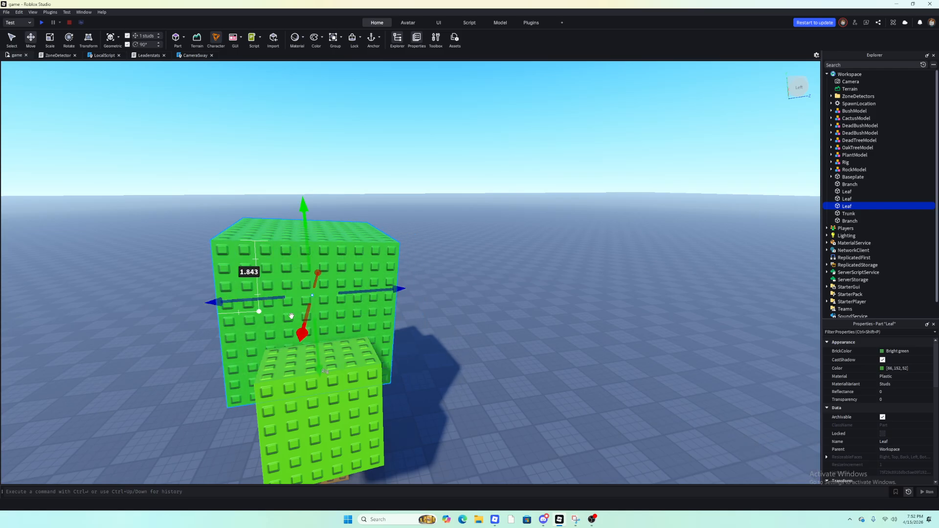
{"action": "left_click", "coordinate": [478, 367]}
{"action": "key", "text": "a"}
{"action": "right_click_drag", "start_coordinate": [478, 367], "coordinate": [479, 367]}
{"action": "key", "text": "s"}
{"action": "key", "text": "w"}
{"action": "key", "text": "s"}
{"action": "key", "text": "w"}
{"action": "key", "text": "d"}
{"action": "key", "text": "s"}
{"action": "key", "text": "w"}
- Readjust the position of the large center Leaf between the two side Leaves above the trunk
{"action": "left_click", "coordinate": [390, 309]}
{"action": "left_click_drag", "start_coordinate": [359, 308], "coordinate": [362, 366]}
{"action": "left_click", "coordinate": [544, 373]}
{"action": "key", "text": "w"}
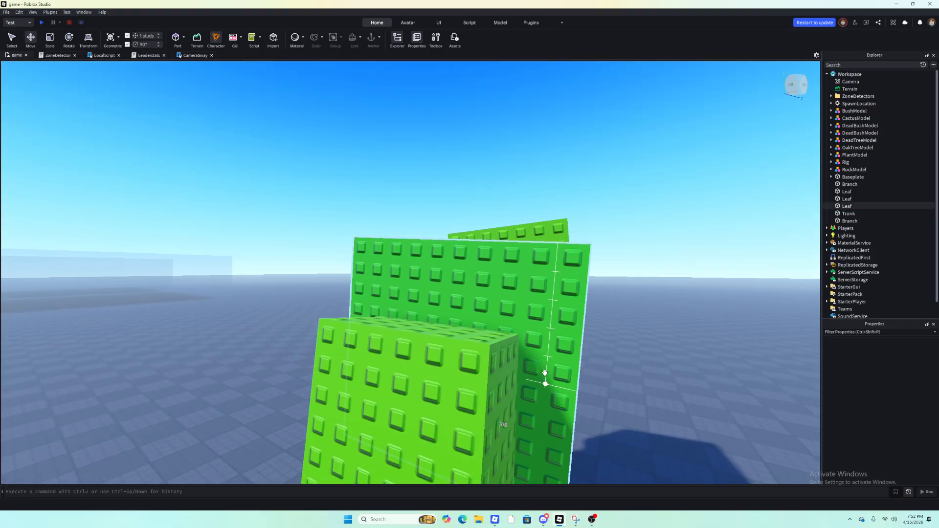
{"action": "key", "text": "a"}
{"action": "right_click_drag", "start_coordinate": [545, 374], "coordinate": [545, 374]}
{"action": "key", "text": "s"}
{"action": "key", "text": "s"}
{"action": "key", "text": "w"}
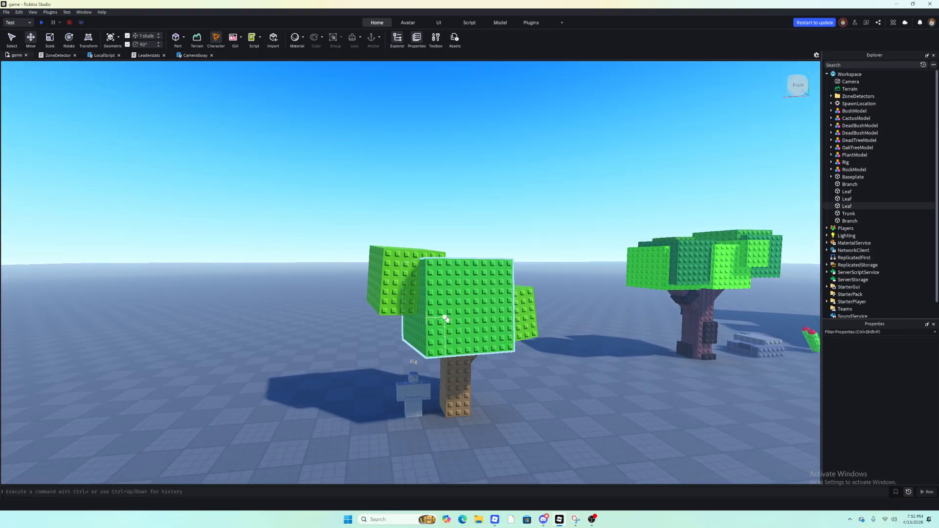
- Resize the large center Leaf to 9, 9, 9 studs
{"action": "left_click", "coordinate": [444, 319]}
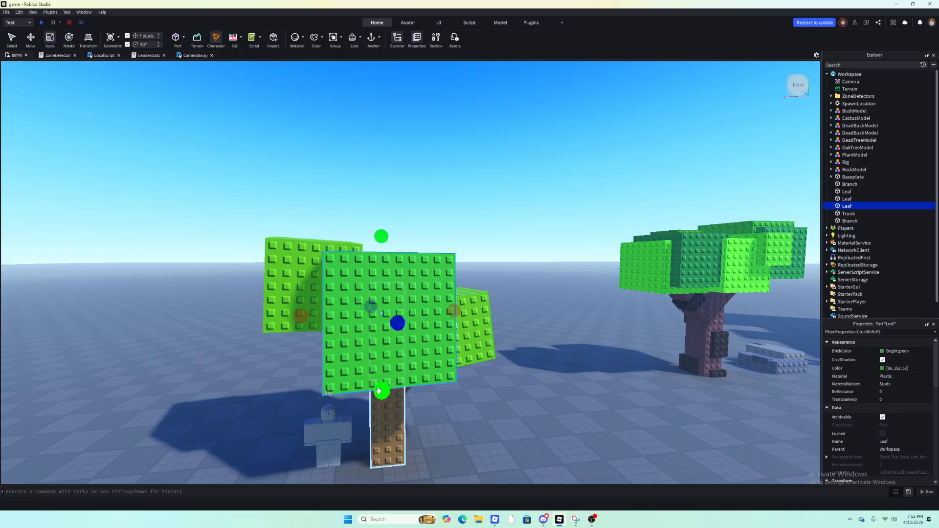
{"action": "left_click_drag", "start_coordinate": [378, 391], "coordinate": [381, 385]}
{"action": "scroll", "coordinate": [932, 400], "scroll_direction": "down", "scroll_amount": 1}
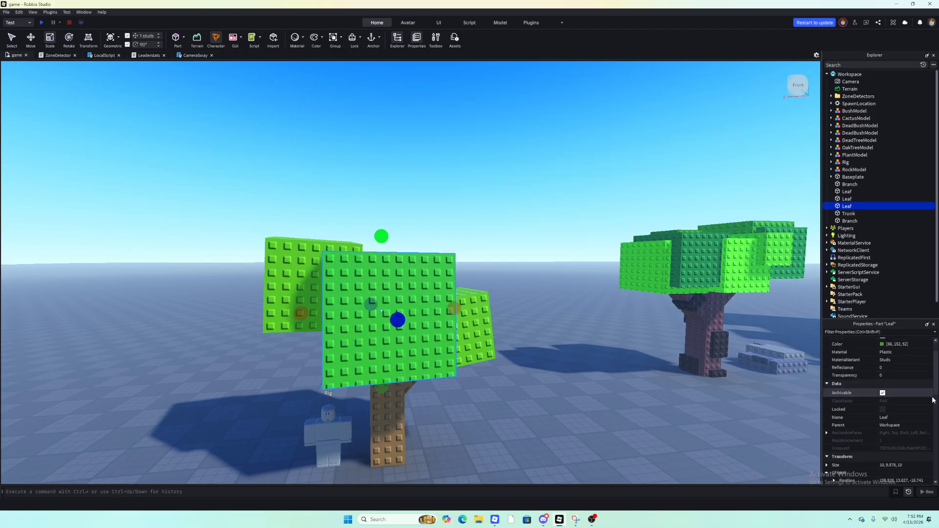
{"action": "scroll", "coordinate": [933, 400], "scroll_direction": "down", "scroll_amount": 2}
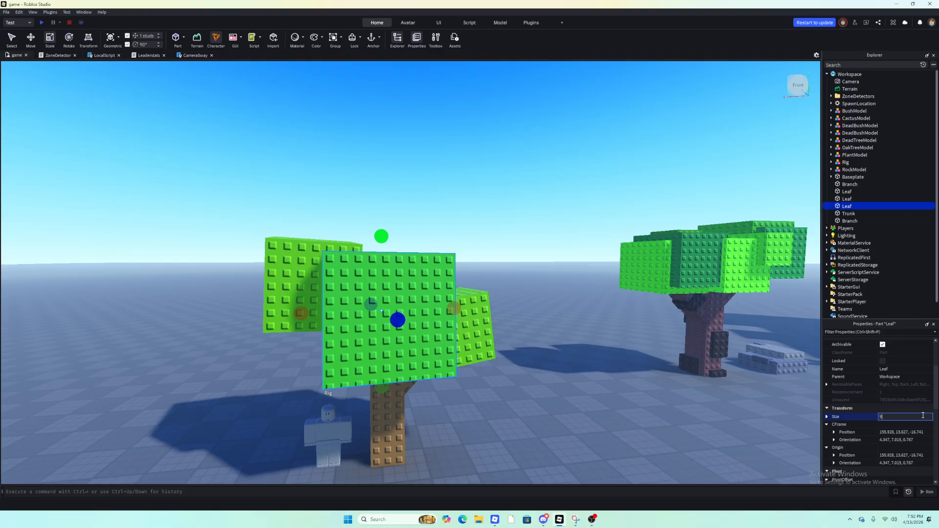
{"action": "left_click", "coordinate": [923, 415]}
{"action": "type", "text": "9, 9, 9"}
{"action": "key", "text": "Return"}
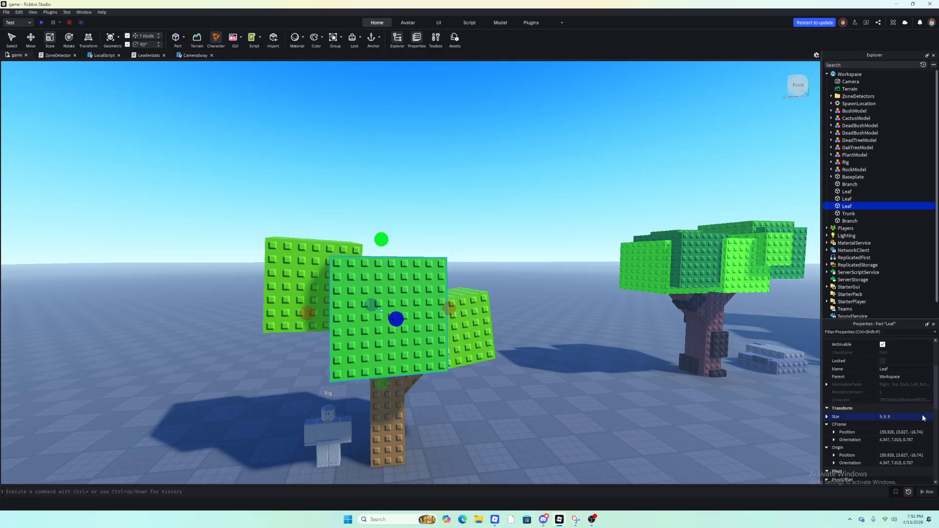
{"action": "left_click", "coordinate": [640, 419]}
- Lower the large center Leaf 0.5 studs over the trunk
{"action": "left_click", "coordinate": [352, 300]}
{"action": "key", "text": "w"}
{"action": "key", "text": "d"}
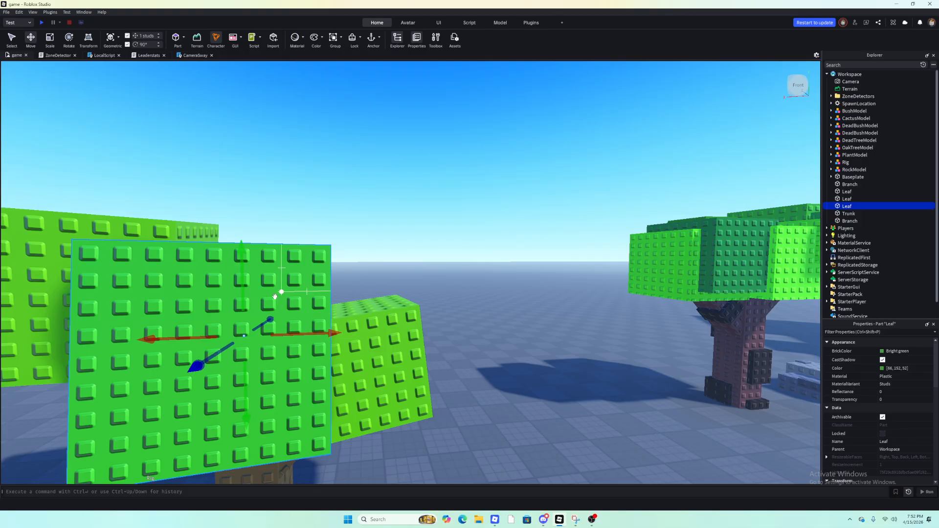
{"action": "left_click_drag", "start_coordinate": [241, 272], "coordinate": [247, 283]}
{"action": "right_click_drag", "start_coordinate": [247, 283], "coordinate": [243, 289]}
{"action": "key", "text": "d"}
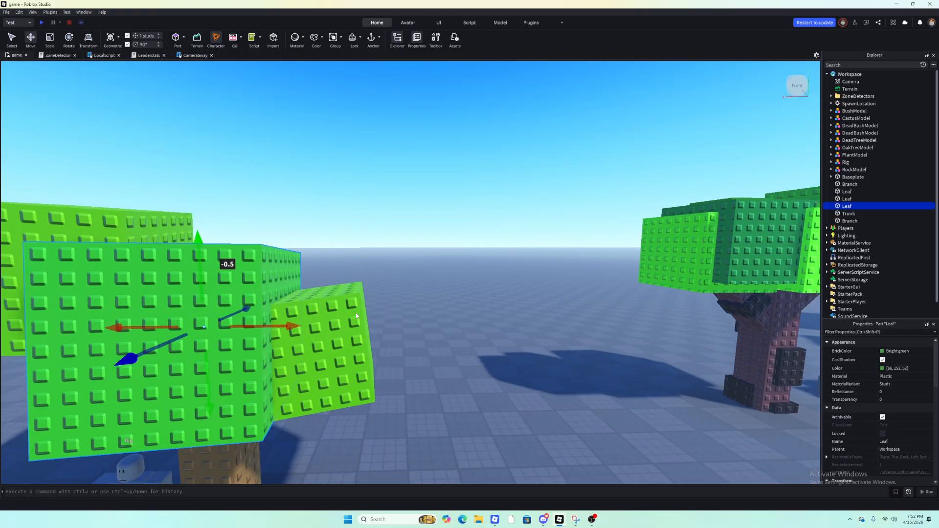
- Nudge the large center Leaf sideways toward the smallest Leaf in small moves, starting with 0.377 studs
{"action": "left_click_drag", "start_coordinate": [273, 324], "coordinate": [282, 324]}
{"action": "key", "text": "a"}
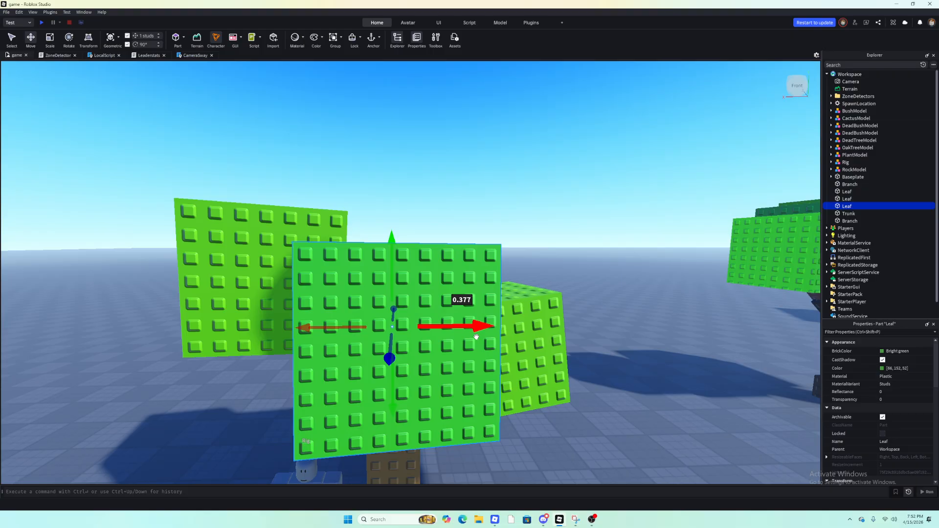
{"action": "left_click_drag", "start_coordinate": [472, 327], "coordinate": [479, 327]}
{"action": "left_click", "coordinate": [611, 397]}
{"action": "key", "text": "d"}
{"action": "key", "text": "s"}
{"action": "left_click", "coordinate": [296, 298]}
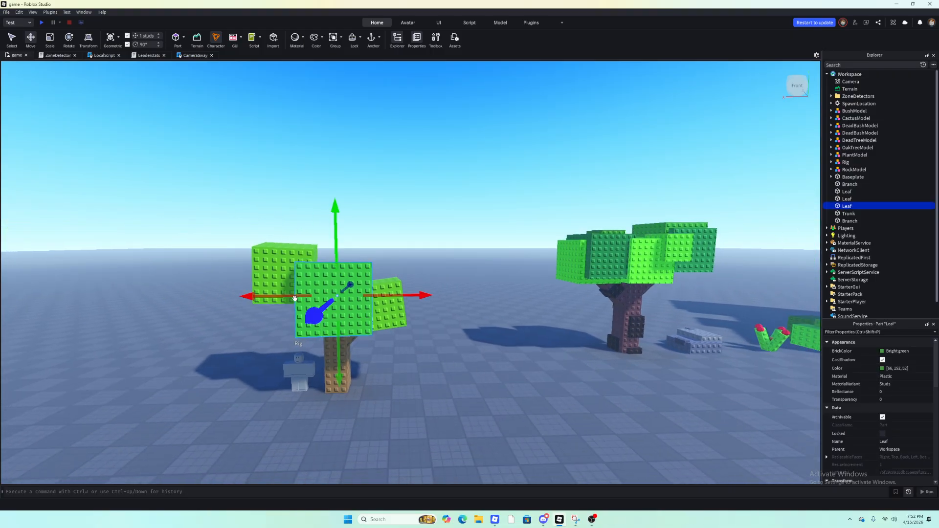
- Examine from the front and from below how the large center Leaf covers the trunk and branches
{"action": "left_click", "coordinate": [493, 369]}
{"action": "key", "text": "s"}
{"action": "key", "text": "w"}
{"action": "mouse_move", "coordinate": [494, 369]}
{"action": "right_mouse_down"}
{"action": "mouse_move", "coordinate": [487, 360]}
{"action": "mouse_move", "coordinate": [507, 374]}
{"action": "right_mouse_up"}
{"action": "key", "text": "d"}
{"action": "key", "text": "a"}
{"action": "key", "text": "s"}
{"action": "key", "text": "w"}
{"action": "left_click", "coordinate": [400, 272]}
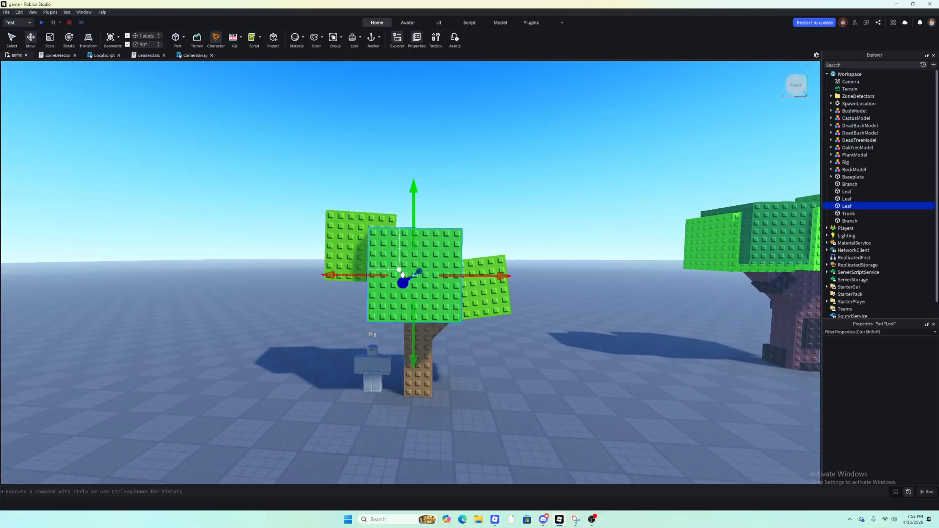
{"action": "key", "text": "s"}
{"action": "key", "text": "w"}
{"action": "key", "text": "d"}
{"action": "left_click", "coordinate": [635, 364]}
{"action": "key", "text": "a"}
{"action": "right_click_drag", "start_coordinate": [635, 364], "coordinate": [630, 365]}
{"action": "left_click", "coordinate": [533, 264]}
{"action": "key", "text": "s"}
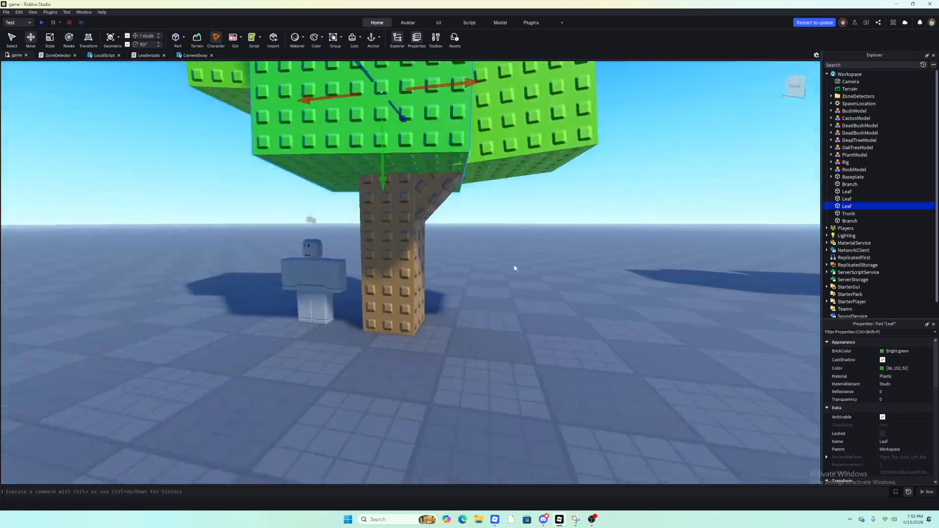
- Raise the large center Leaf about 3 studs so the branches below it are exposed
{"action": "left_click_drag", "start_coordinate": [395, 232], "coordinate": [412, 202]}
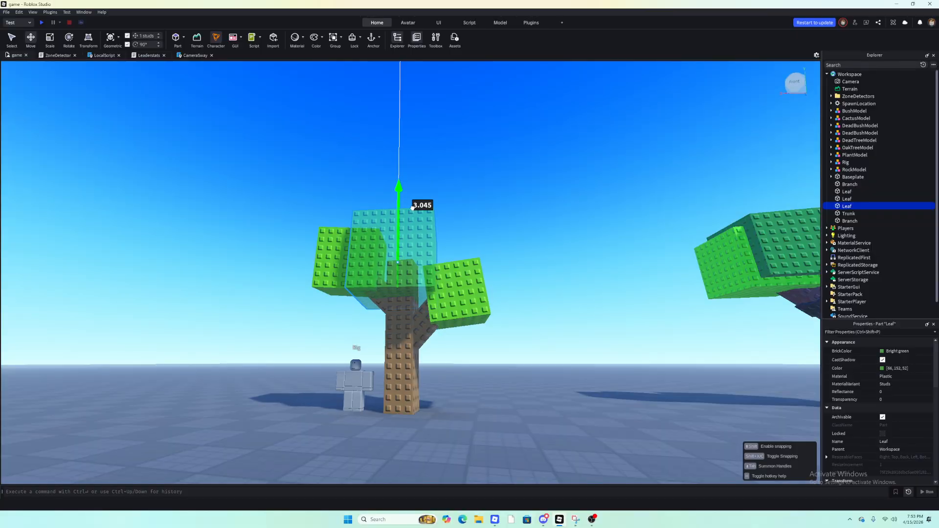
{"action": "left_click", "coordinate": [549, 271]}
{"action": "key", "text": "w"}
{"action": "right_click_drag", "start_coordinate": [550, 270], "coordinate": [552, 271]}
{"action": "scroll", "coordinate": [551, 270], "scroll_direction": "down", "scroll_amount": 4}
{"action": "key", "text": "w"}
{"action": "left_click", "coordinate": [451, 259]}
{"action": "left_click_drag", "start_coordinate": [441, 203], "coordinate": [441, 190]}
{"action": "left_click", "coordinate": [575, 319]}
{"action": "key", "text": "d"}
{"action": "left_click", "coordinate": [448, 262]}
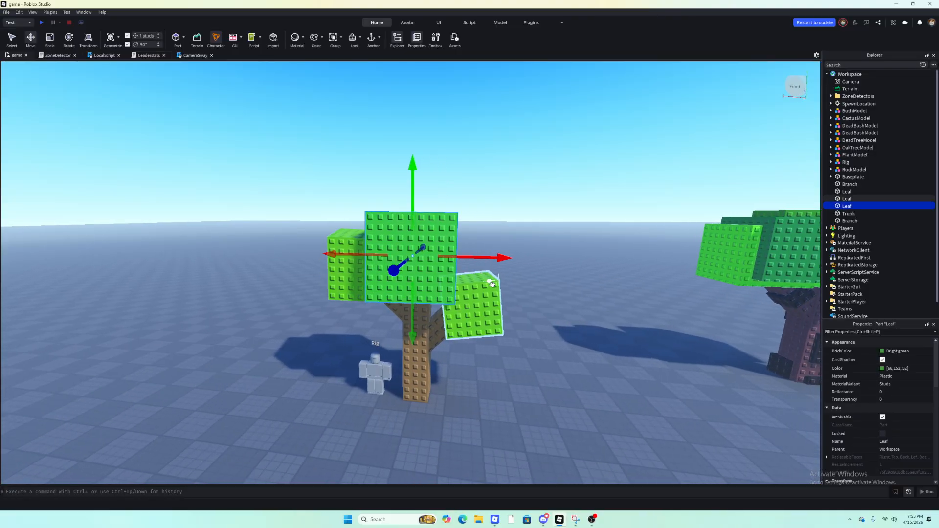
- Raise the larger side Leaf slightly above its branch
{"action": "left_click", "coordinate": [598, 348]}
{"action": "key", "text": "a"}
{"action": "right_click_drag", "start_coordinate": [598, 348], "coordinate": [598, 348]}
{"action": "key", "text": "d"}
{"action": "key", "text": "w"}
{"action": "key", "text": "s"}
{"action": "left_click", "coordinate": [341, 278]}
{"action": "key", "text": "w"}
{"action": "right_click_drag", "start_coordinate": [443, 280], "coordinate": [443, 279]}
{"action": "key", "text": "a"}
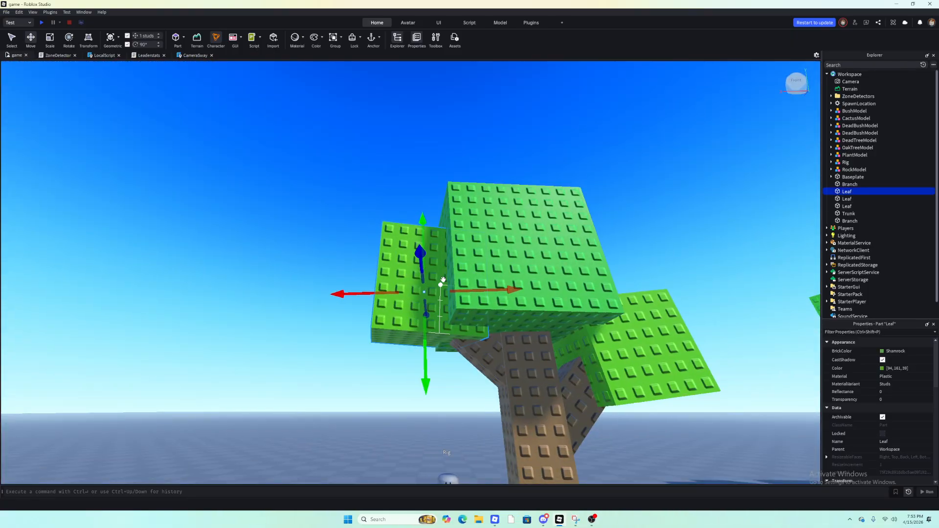
{"action": "left_click_drag", "start_coordinate": [425, 231], "coordinate": [425, 227]}
- Shift the large center Leaf 0.914 studs sideways toward the smallest Leaf
{"action": "left_click", "coordinate": [566, 251]}
{"action": "key", "text": "d"}
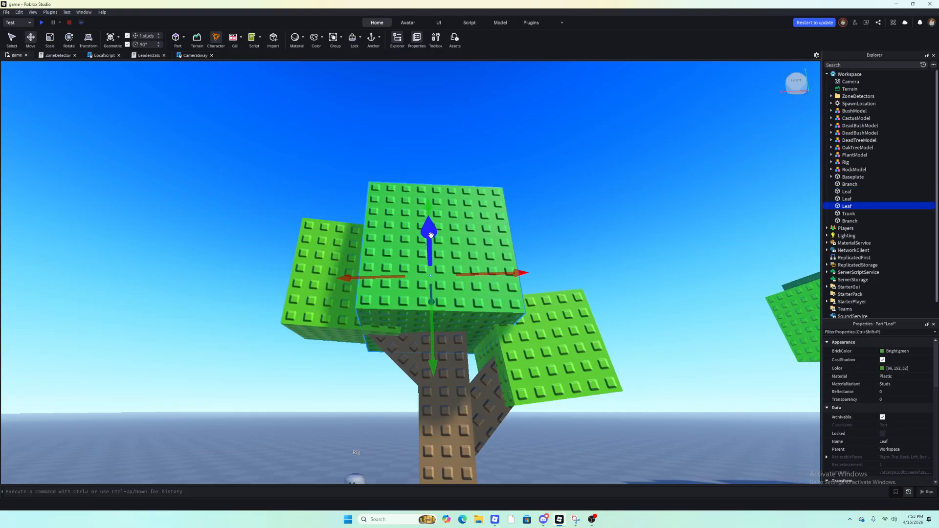
{"action": "left_click_drag", "start_coordinate": [497, 273], "coordinate": [514, 283]}
{"action": "key", "text": "s"}
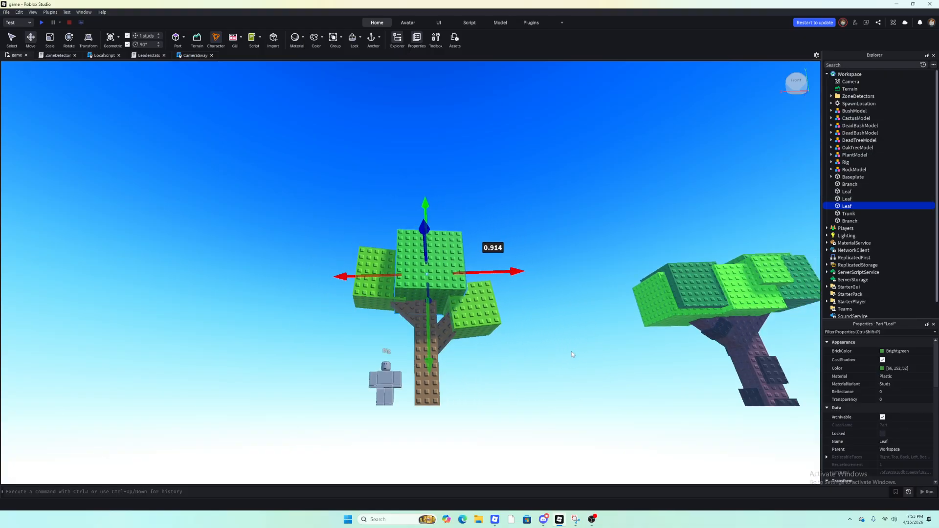
{"action": "left_click", "coordinate": [570, 337]}
{"action": "key", "text": "w"}
{"action": "right_click_drag", "start_coordinate": [571, 337], "coordinate": [549, 318]}
{"action": "key", "text": "d"}
{"action": "key", "text": "s"}
{"action": "left_click", "coordinate": [383, 248]}
{"action": "key", "text": "w"}
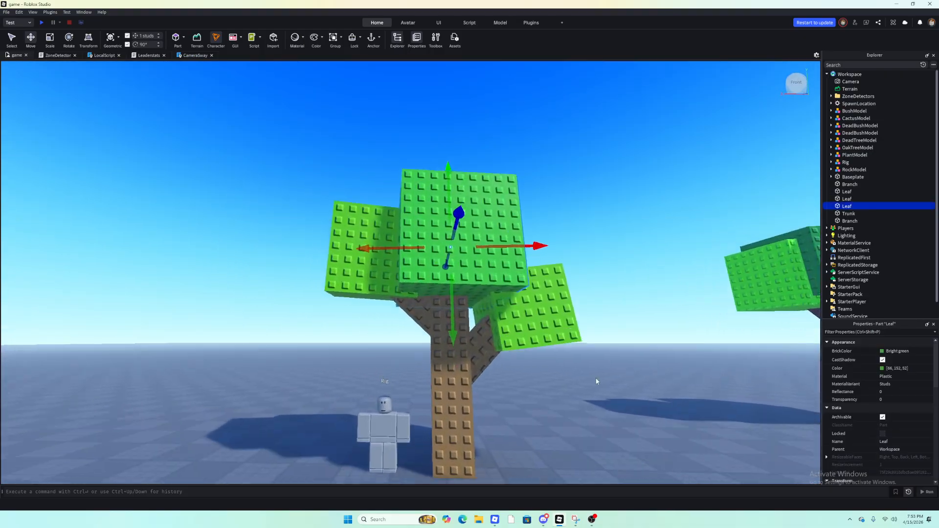
- Lower the Branch beneath the larger side Leaf so more of it shows along the trunk
{"action": "left_click", "coordinate": [597, 381]}
{"action": "right_click_drag", "start_coordinate": [597, 381], "coordinate": [590, 379]}
{"action": "key", "text": "s"}
{"action": "left_click", "coordinate": [406, 309]}
{"action": "key", "text": "w"}
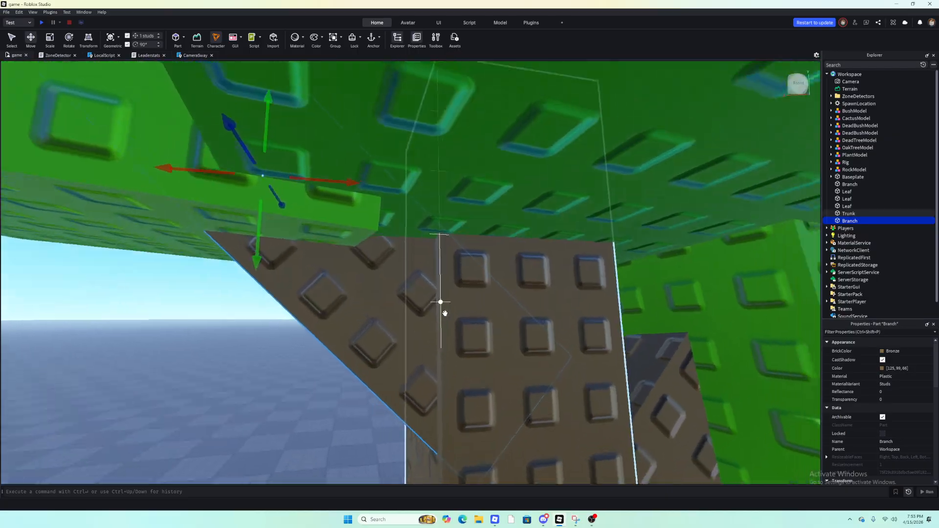
{"action": "key", "text": "s"}
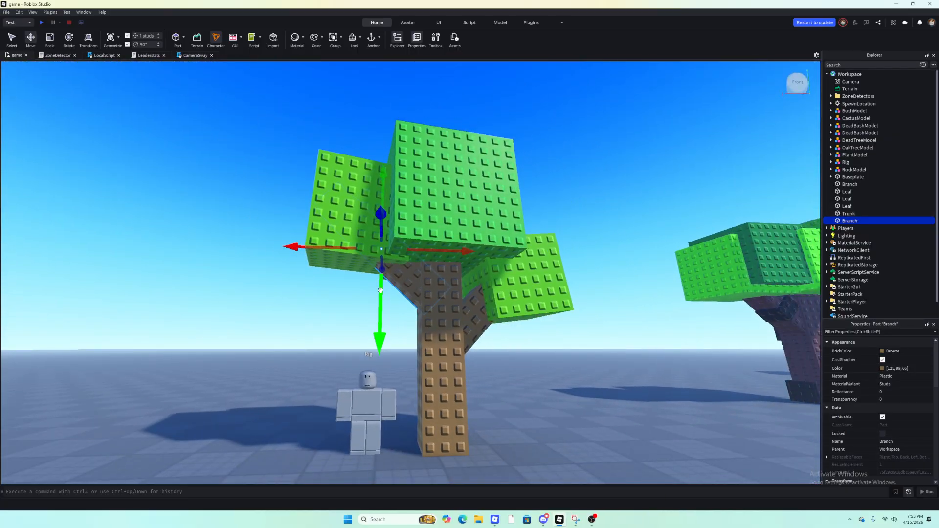
{"action": "left_click_drag", "start_coordinate": [380, 290], "coordinate": [354, 315]}
{"action": "left_click", "coordinate": [357, 254]}
- Nudge the large center Leaf along its depth axis while checking its placement from behind the tree
{"action": "left_click", "coordinate": [577, 380]}
{"action": "key", "text": "w"}
{"action": "right_click_drag", "start_coordinate": [590, 381], "coordinate": [590, 381]}
{"action": "key", "text": "w"}
{"action": "key", "text": "s"}
{"action": "left_click", "coordinate": [328, 268]}
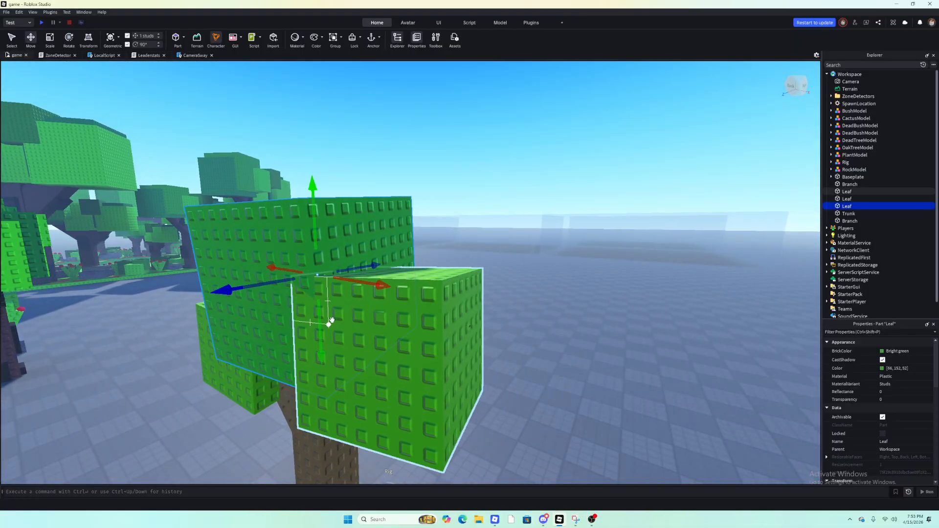
{"action": "left_click", "coordinate": [580, 348]}
{"action": "key", "text": "w"}
{"action": "right_click_drag", "start_coordinate": [580, 348], "coordinate": [580, 348]}
{"action": "key", "text": "s"}
{"action": "key", "text": "d"}
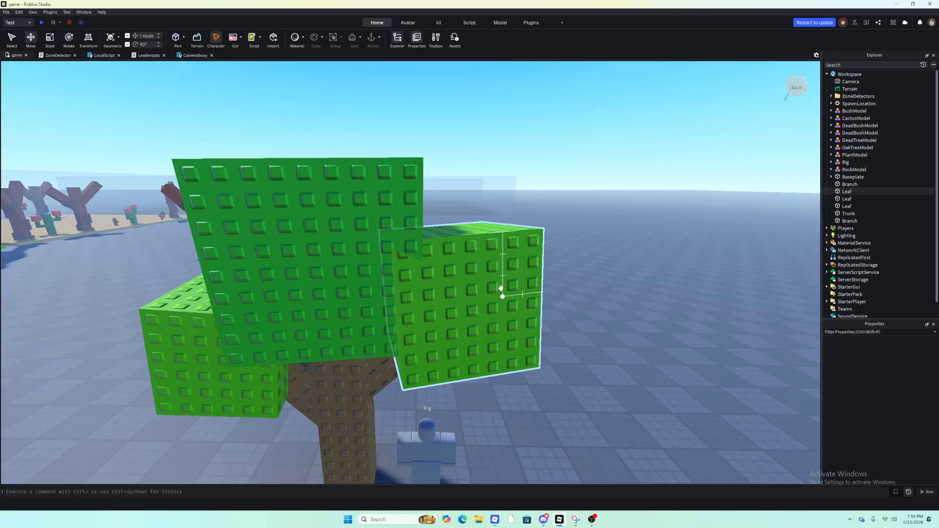
{"action": "left_click", "coordinate": [348, 258]}
{"action": "left_click_drag", "start_coordinate": [305, 267], "coordinate": [301, 279]}
{"action": "key", "text": "d"}
- Move the larger side Leaf 0.278 studs outward from the trunk and nudge it slightly back inward
{"action": "left_click", "coordinate": [508, 354]}
{"action": "key", "text": "d"}
{"action": "right_click_drag", "start_coordinate": [503, 352], "coordinate": [506, 309]}
{"action": "key", "text": "d"}
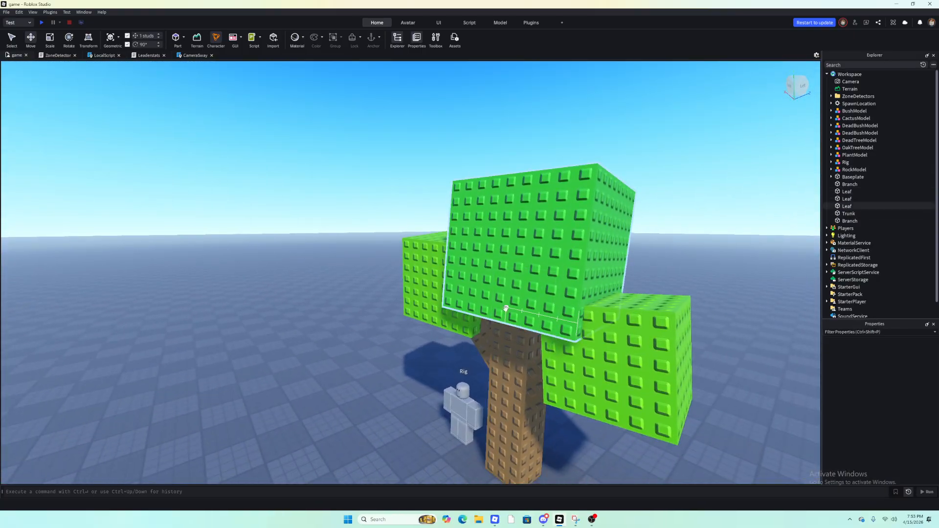
{"action": "left_click", "coordinate": [505, 308]}
{"action": "key", "text": "a"}
{"action": "left_click", "coordinate": [566, 386]}
{"action": "right_click_drag", "start_coordinate": [567, 387], "coordinate": [564, 385]}
{"action": "key", "text": "s"}
{"action": "key", "text": "d"}
{"action": "key", "text": "w"}
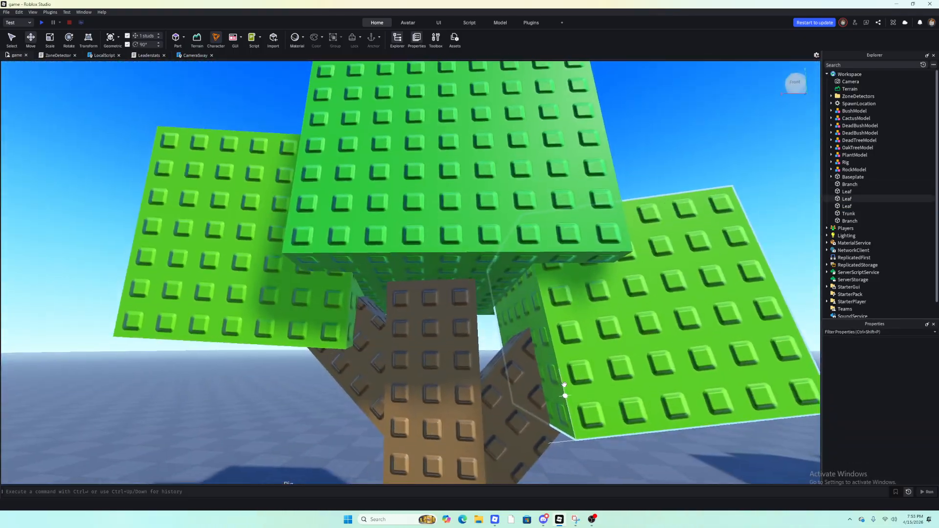
{"action": "key", "text": "s"}
{"action": "left_click", "coordinate": [315, 274]}
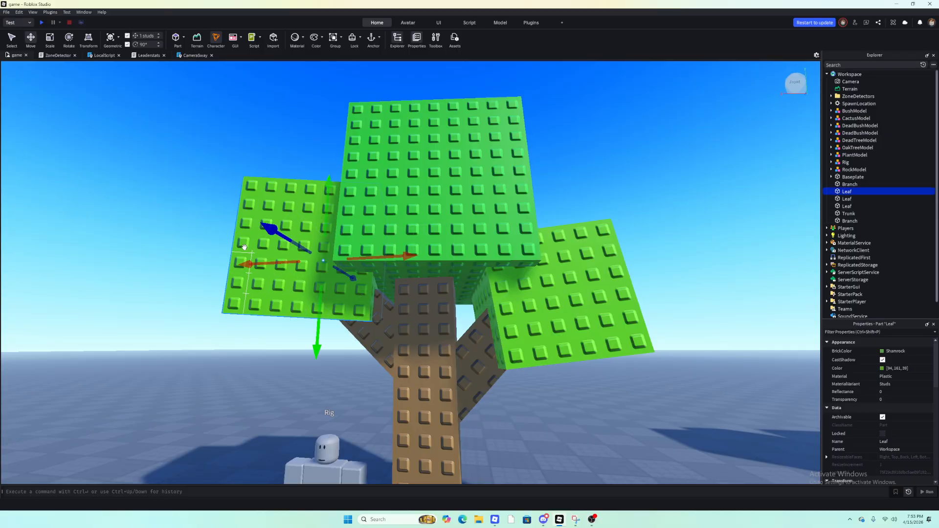
{"action": "left_click_drag", "start_coordinate": [259, 263], "coordinate": [254, 265]}
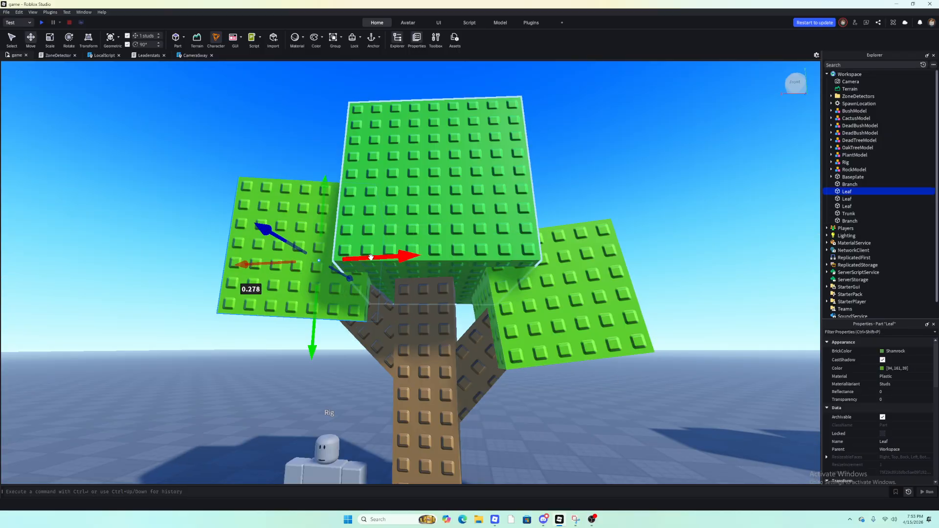
{"action": "left_click_drag", "start_coordinate": [370, 257], "coordinate": [374, 257]}
- Examine the whole tree's shape and proportions from the front, next to the finished reference tree
{"action": "key", "text": "w"}
{"action": "key", "text": "s"}
{"action": "right_click_drag", "start_coordinate": [514, 352], "coordinate": [483, 382]}
{"action": "left_click", "coordinate": [493, 374]}
{"action": "key", "text": "w"}
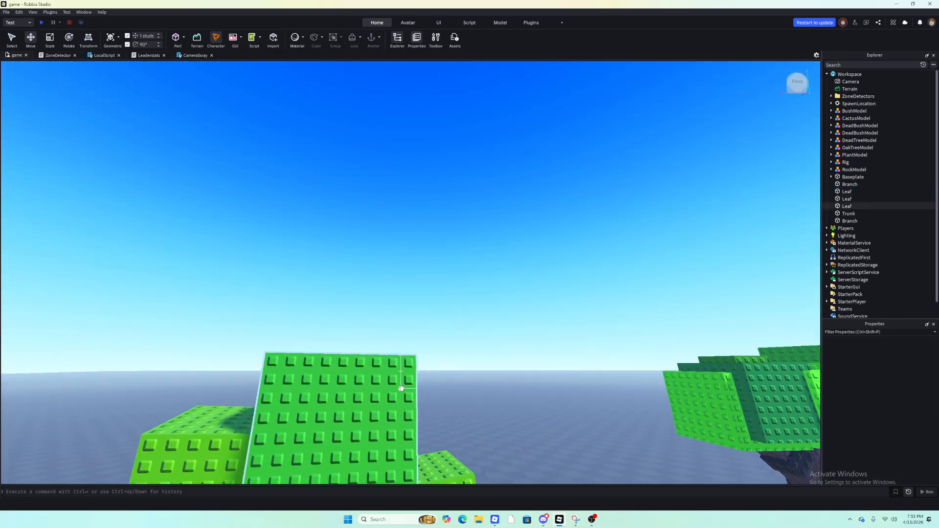
{"action": "right_click_drag", "start_coordinate": [401, 388], "coordinate": [409, 395]}
{"action": "key", "text": "s"}
{"action": "key", "text": "d"}
{"action": "right_click_drag", "start_coordinate": [358, 369], "coordinate": [526, 365]}
{"action": "key", "text": "s"}
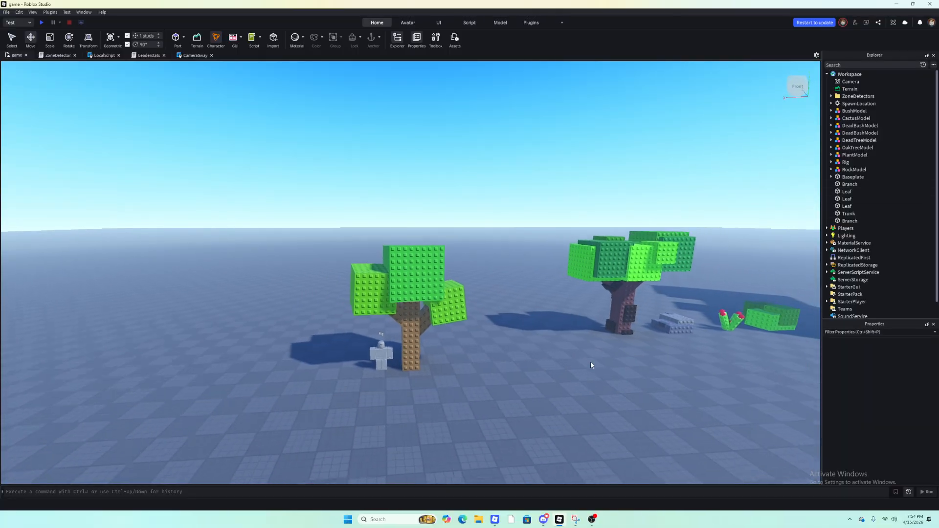
- Examine the dark accent blocks on the reference tree's trunk and roots, and compare them with the new tree's plain trunk base
{"action": "key", "text": "s"}
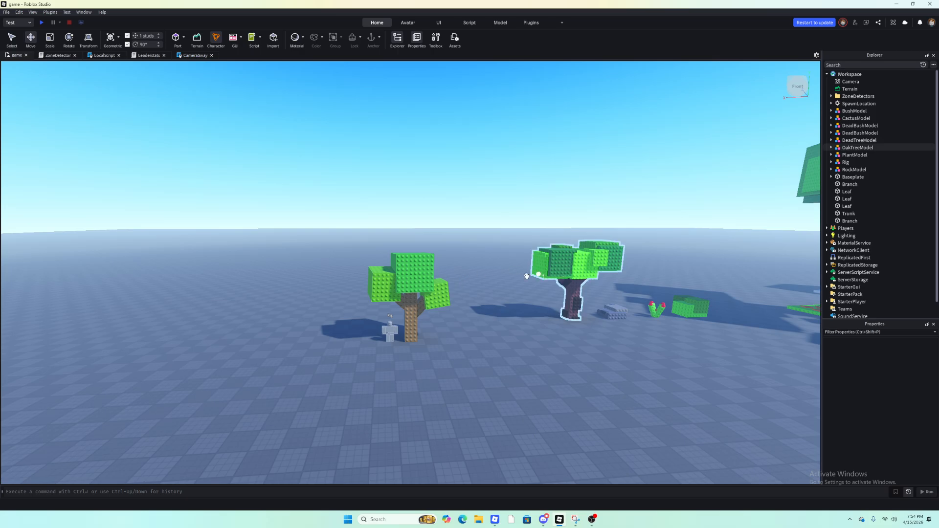
{"action": "right_click_drag", "start_coordinate": [577, 301], "coordinate": [593, 305]}
{"action": "key", "text": "w"}
{"action": "key", "text": "d"}
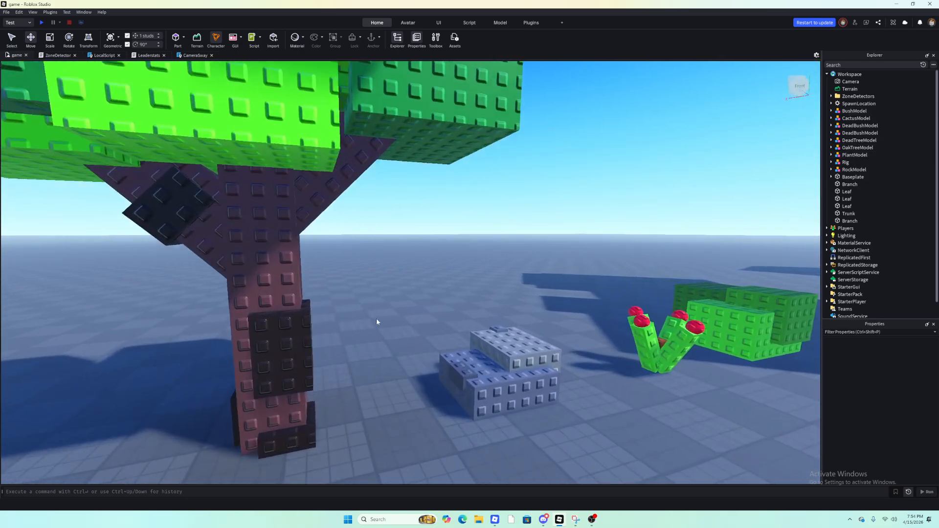
{"action": "right_click_drag", "start_coordinate": [377, 318], "coordinate": [457, 373]}
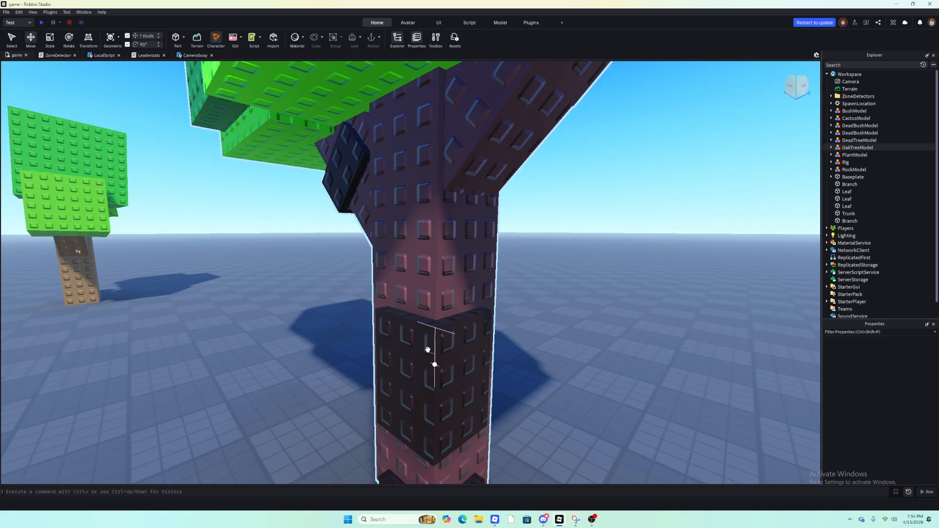
{"action": "right_click_drag", "start_coordinate": [474, 360], "coordinate": [488, 358]}
{"action": "key", "text": "a"}
{"action": "key", "text": "s"}
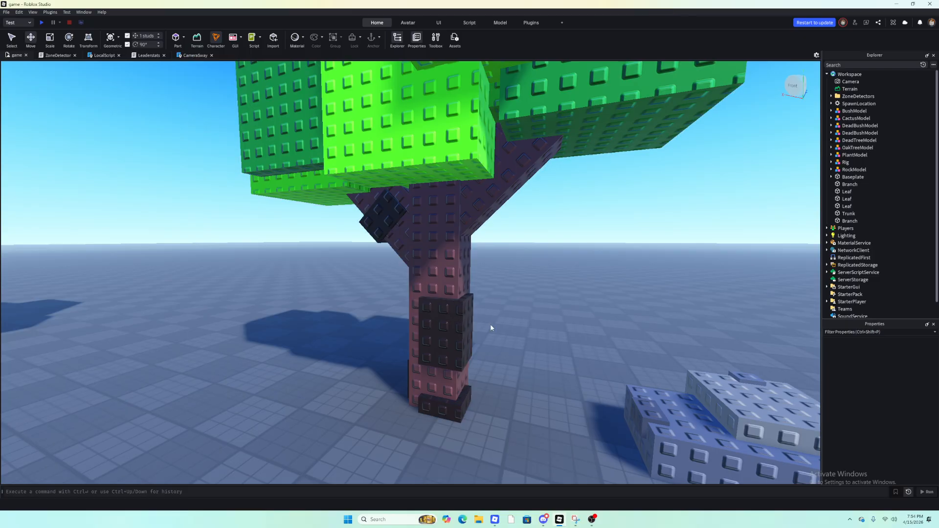
{"action": "right_click_drag", "start_coordinate": [495, 330], "coordinate": [496, 332]}
{"action": "key", "text": "w"}
{"action": "key", "text": "a"}
{"action": "key", "text": "s"}
{"action": "key", "text": "w"}
{"action": "key", "text": "d"}
{"action": "key", "text": "w"}
{"action": "key", "text": "w"}
{"action": "key", "text": "s"}
{"action": "key", "text": "w"}
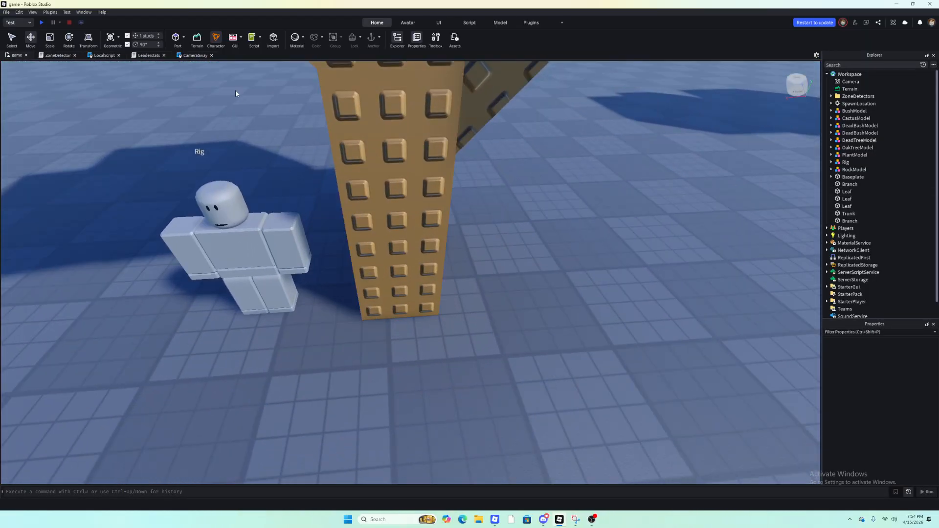
- Insert a new block part and place it on the ground in front of the trunk's base
{"action": "key", "text": "s"}
{"action": "left_click", "coordinate": [179, 43]}
{"action": "key", "text": "s"}
{"action": "right_click_drag", "start_coordinate": [373, 193], "coordinate": [373, 192]}
{"action": "left_click_drag", "start_coordinate": [403, 218], "coordinate": [413, 430]}
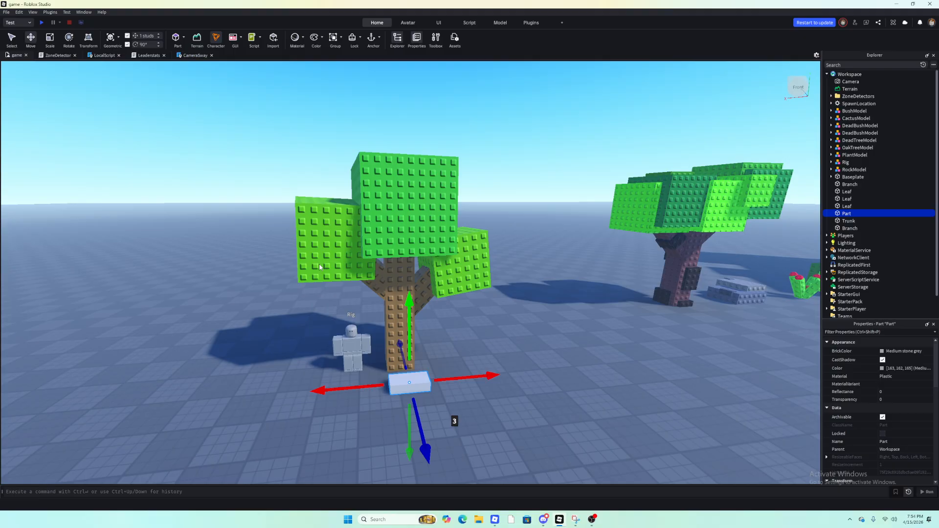
- Shorten the new part into a small square block and move it 2 studs to sit at the trunk's base
{"action": "right_click_drag", "start_coordinate": [449, 285], "coordinate": [449, 285]}
{"action": "key", "text": "w"}
{"action": "key", "text": "a"}
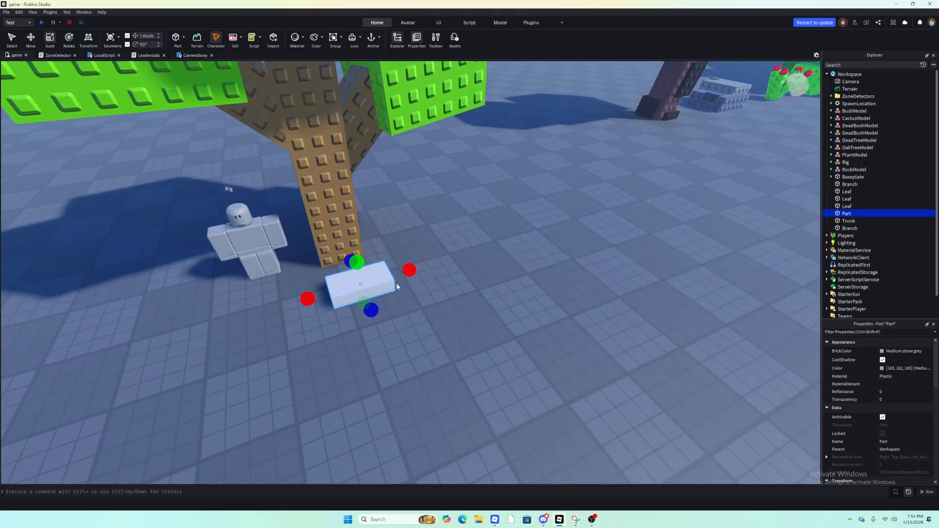
{"action": "left_click_drag", "start_coordinate": [409, 271], "coordinate": [375, 280]}
{"action": "left_click", "coordinate": [31, 38]}
{"action": "key", "text": "w"}
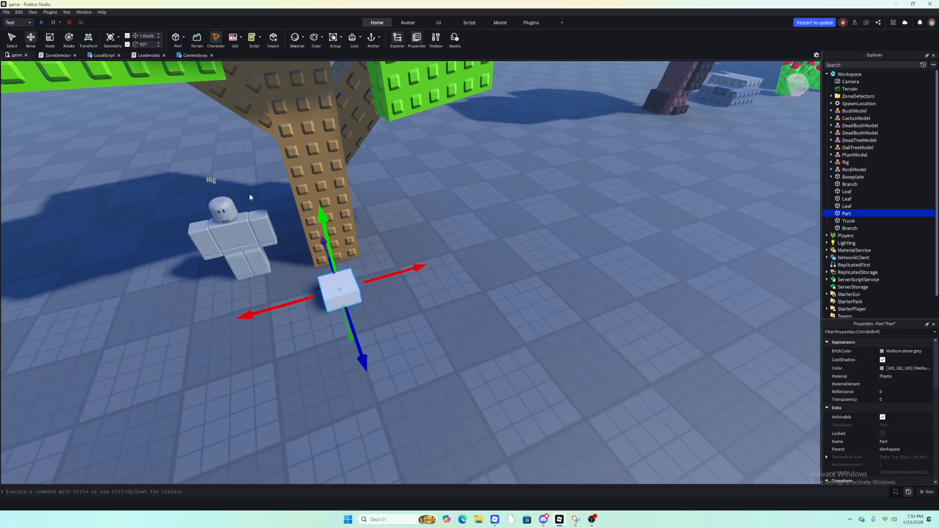
{"action": "right_click_drag", "start_coordinate": [434, 293], "coordinate": [433, 294]}
{"action": "key", "text": "a"}
{"action": "left_click_drag", "start_coordinate": [425, 262], "coordinate": [388, 243]}
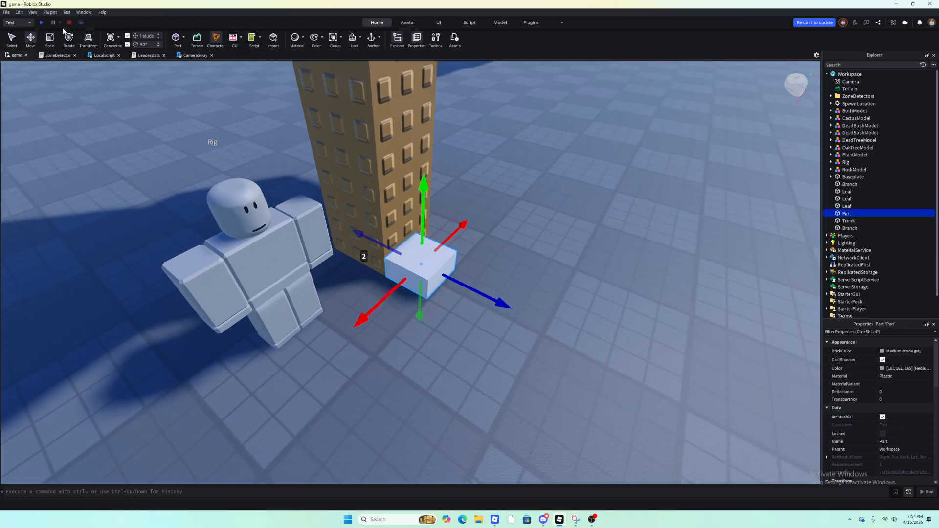
- Stretch the block along both horizontal axes so it wraps around the front corner of the trunk's base
{"action": "key", "text": "s"}
{"action": "left_click_drag", "start_coordinate": [391, 284], "coordinate": [379, 293]}
{"action": "left_click_drag", "start_coordinate": [384, 254], "coordinate": [365, 236]}
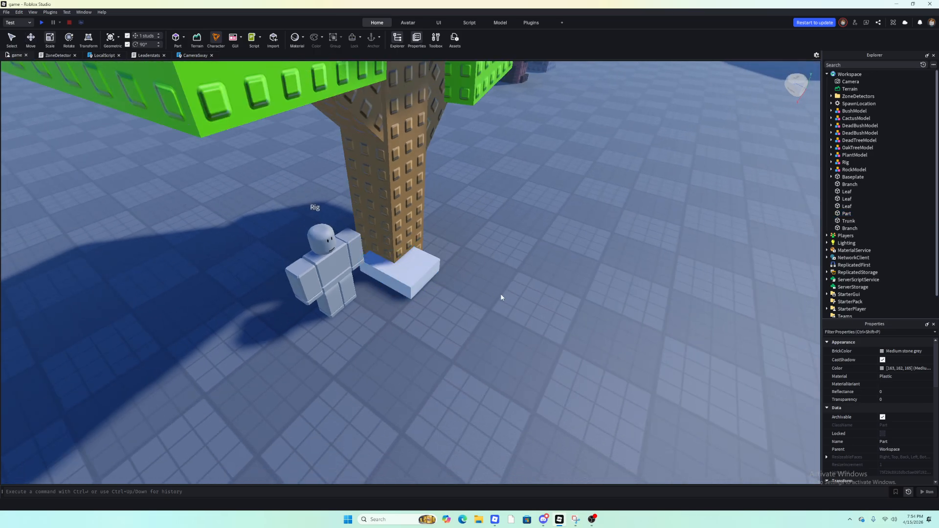
- Apply the Studs material variant to all faces of the selected base part with the Resurface plugin
{"action": "left_click", "coordinate": [533, 23]}
{"action": "left_click", "coordinate": [91, 38]}
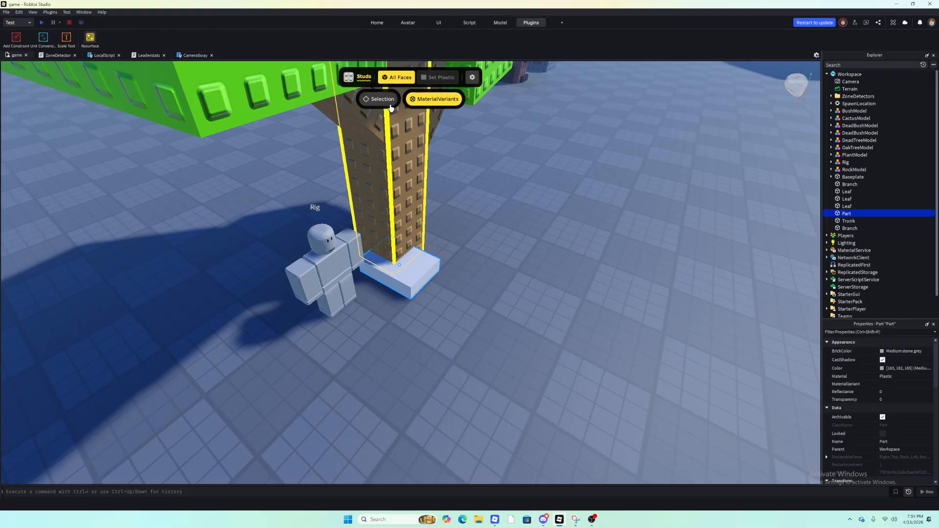
{"action": "left_click", "coordinate": [378, 99]}
{"action": "left_click", "coordinate": [83, 40]}
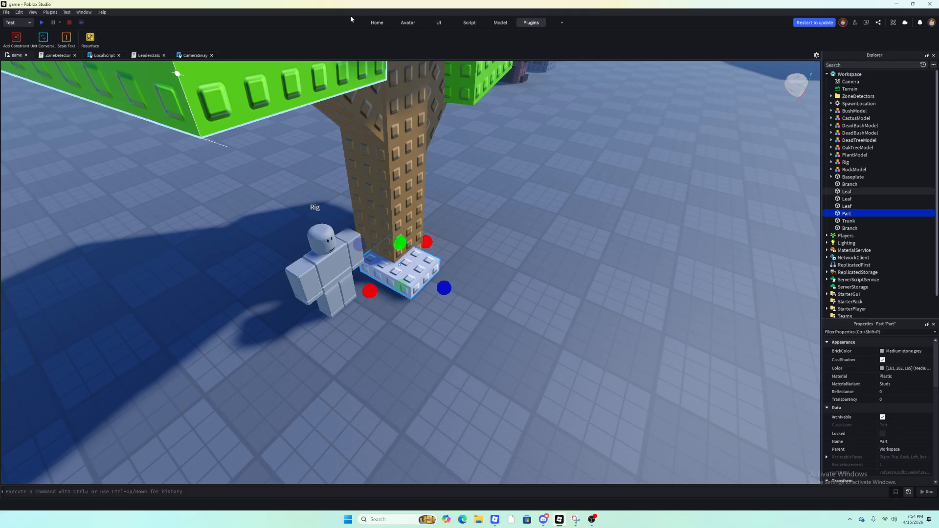
- Try Burnt Sienna and a few darker, duller brown shades on the base part
{"action": "left_click", "coordinate": [377, 23]}
{"action": "left_click", "coordinate": [898, 351]}
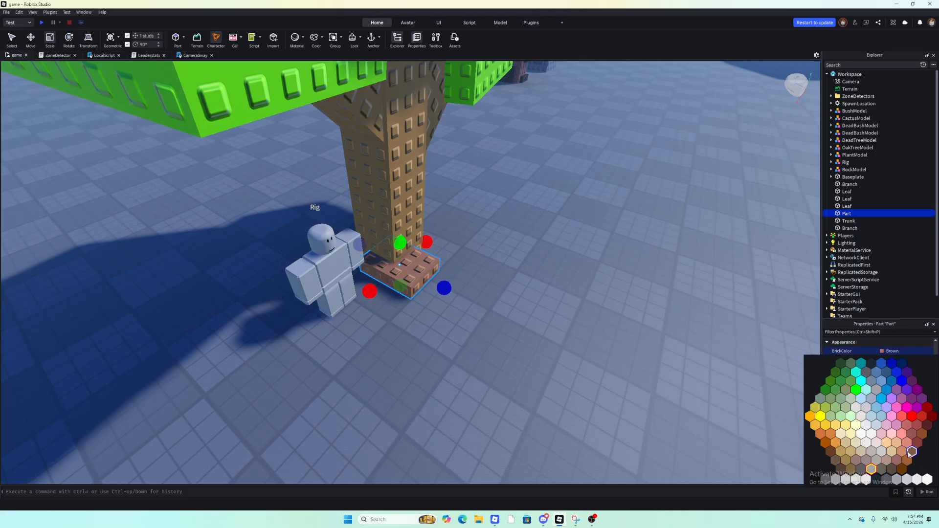
{"action": "left_click", "coordinate": [911, 452]}
{"action": "left_click", "coordinate": [883, 369]}
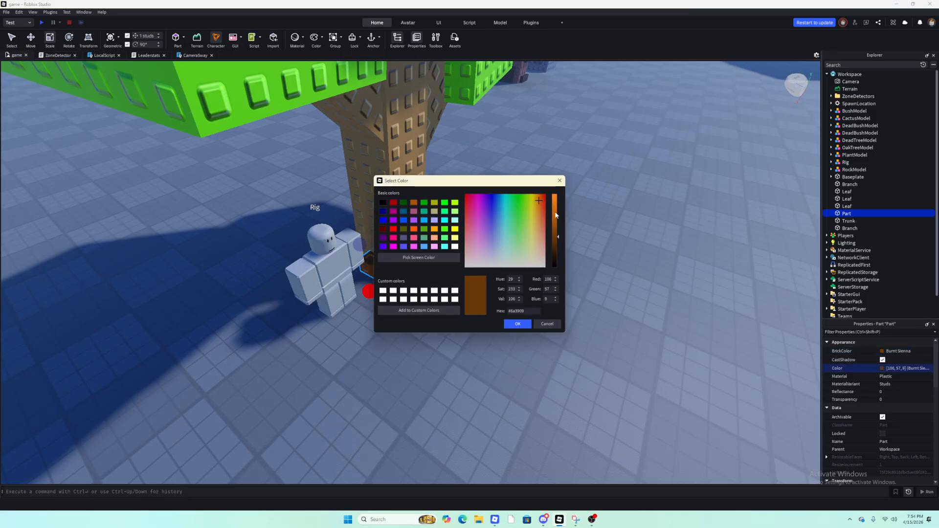
{"action": "left_click_drag", "start_coordinate": [538, 187], "coordinate": [259, 263]}
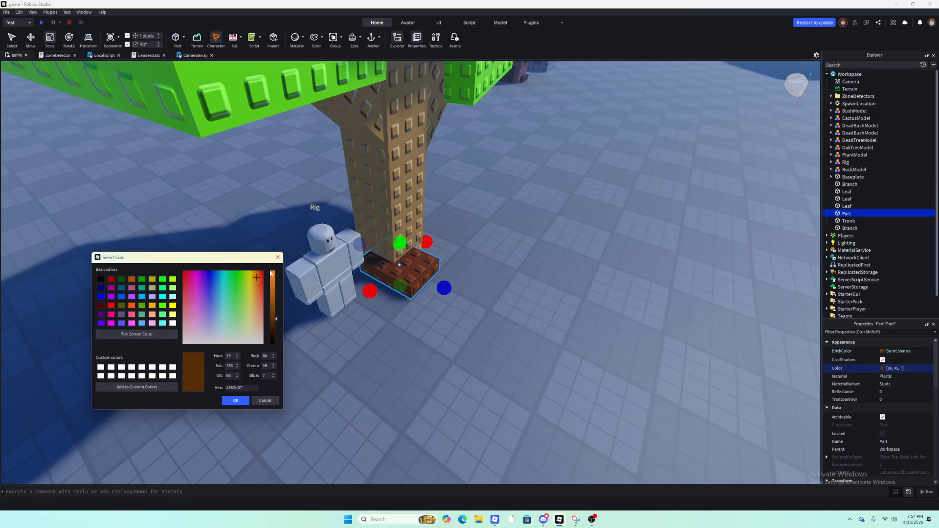
{"action": "left_click", "coordinate": [253, 324]}
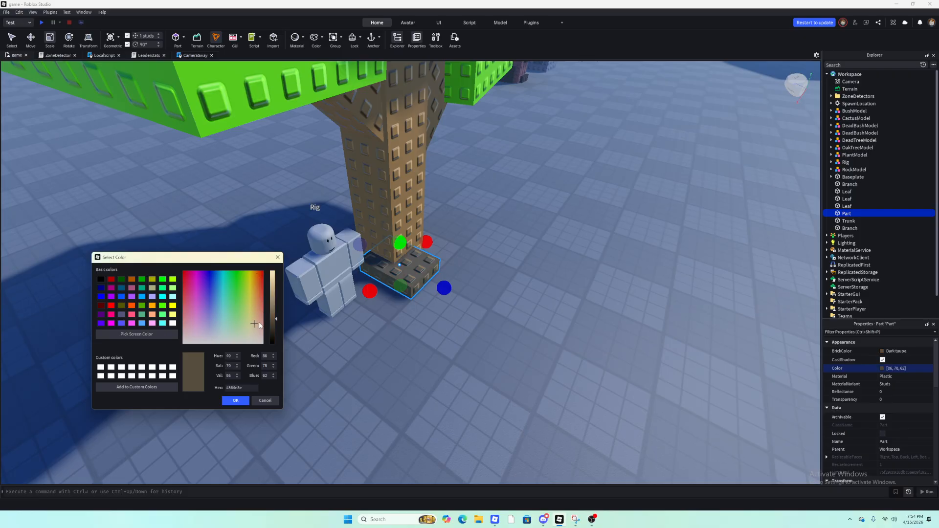
{"action": "left_click", "coordinate": [264, 401]}
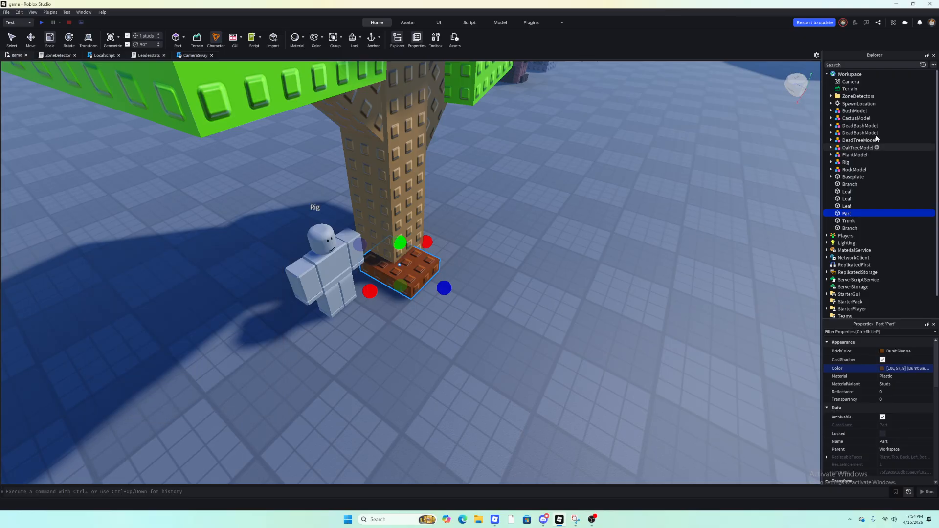
- Copy the Branch's colour 125, 99, 66 onto the base part
{"action": "left_click", "coordinate": [857, 184]}
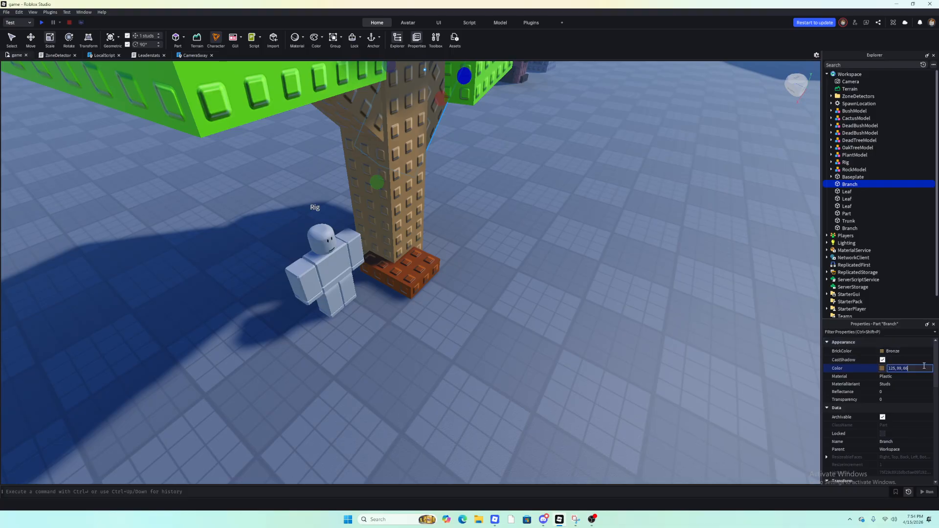
{"action": "left_click", "coordinate": [847, 213]}
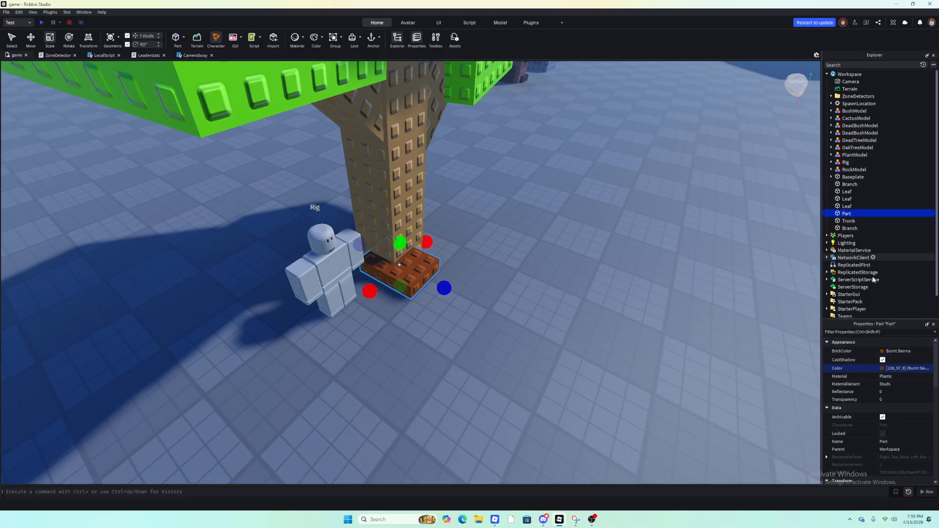
{"action": "key", "text": "Return"}
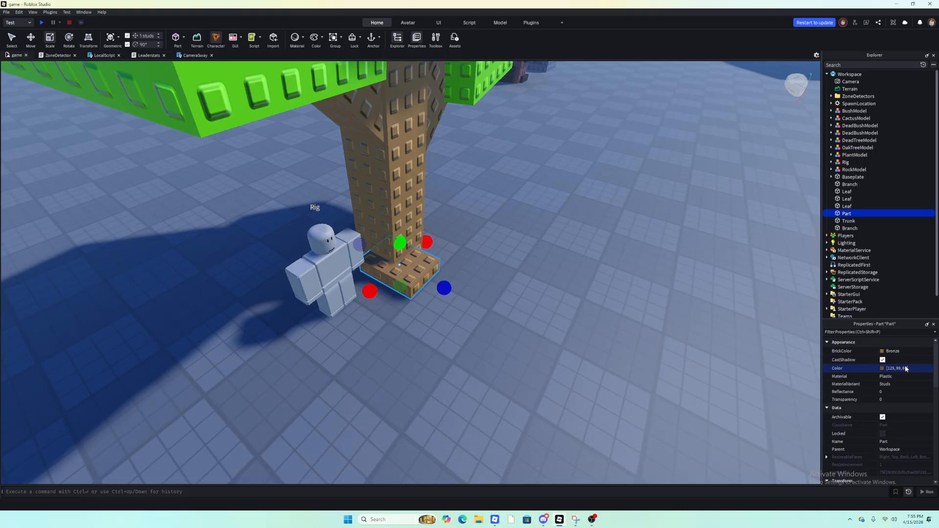
- Darken the base part's colour to 90, 71, 48 and trim its length along the depth axis
{"action": "left_click", "coordinate": [883, 369]}
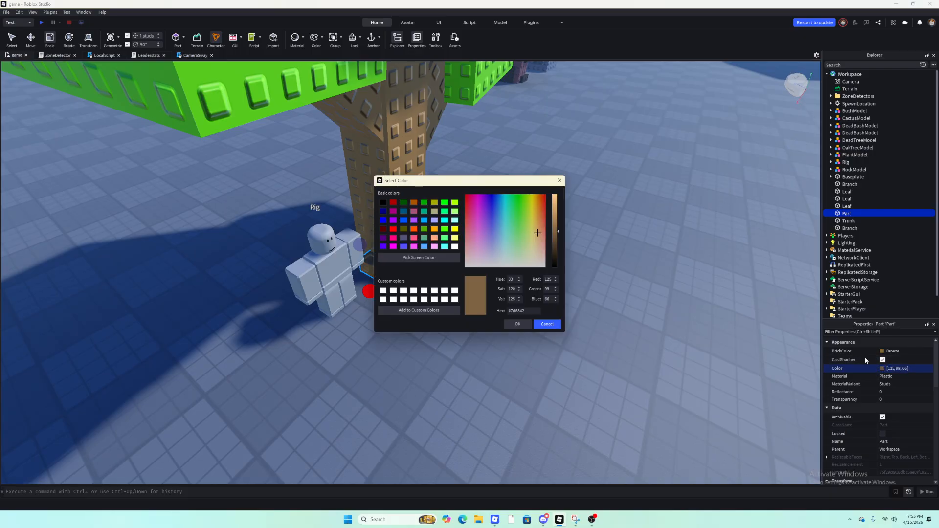
{"action": "left_click_drag", "start_coordinate": [529, 186], "coordinate": [262, 266]}
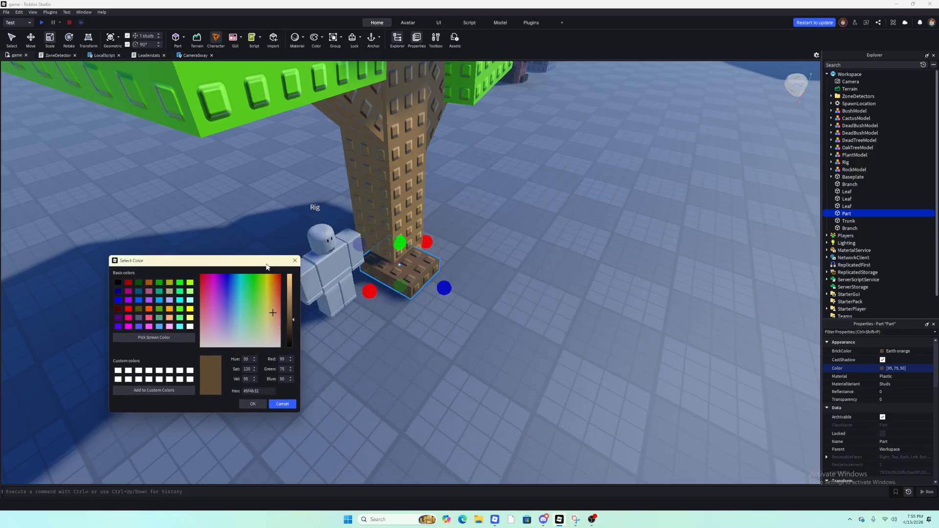
{"action": "left_click", "coordinate": [251, 404]}
{"action": "left_click_drag", "start_coordinate": [444, 288], "coordinate": [436, 287]}
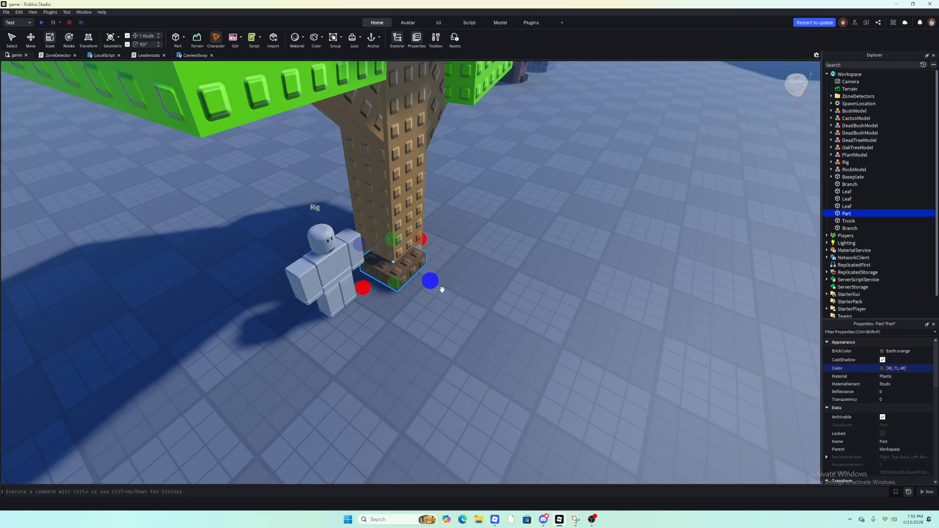
{"action": "left_click", "coordinate": [494, 311]}
- Duplicate the dark base part to the other side of the trunk and narrow the copy to 1 stud wide
{"action": "key", "text": "d"}
{"action": "key", "text": "w"}
{"action": "right_click_drag", "start_coordinate": [494, 311], "coordinate": [494, 311]}
{"action": "key", "text": "a"}
{"action": "key", "text": "s"}
{"action": "left_click", "coordinate": [444, 293]}
{"action": "key", "text": "d"}
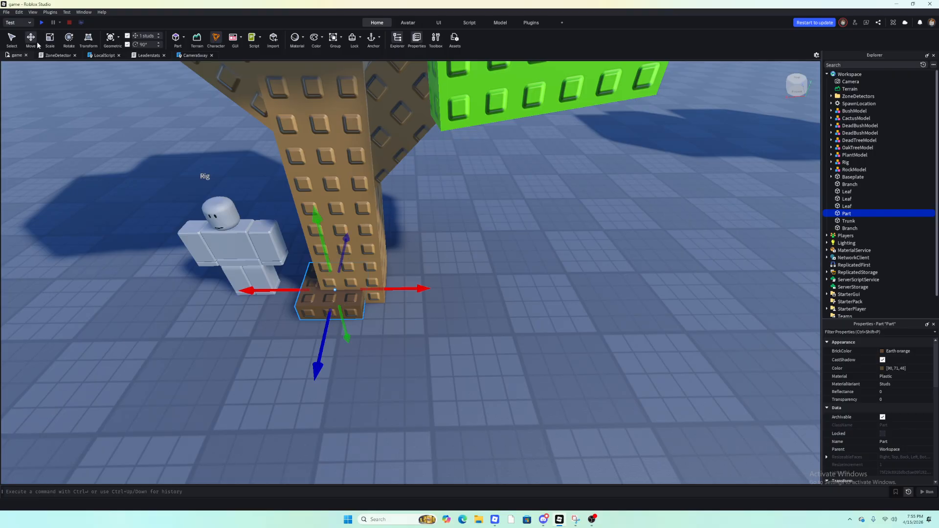
{"action": "mouse_move", "coordinate": [414, 280]}
{"action": "left_mouse_down"}
{"action": "mouse_move", "coordinate": [473, 281]}
{"action": "mouse_move", "coordinate": [404, 287]}
{"action": "mouse_move", "coordinate": [424, 288]}
{"action": "left_mouse_up"}
{"action": "left_click_drag", "start_coordinate": [343, 290], "coordinate": [368, 290]}
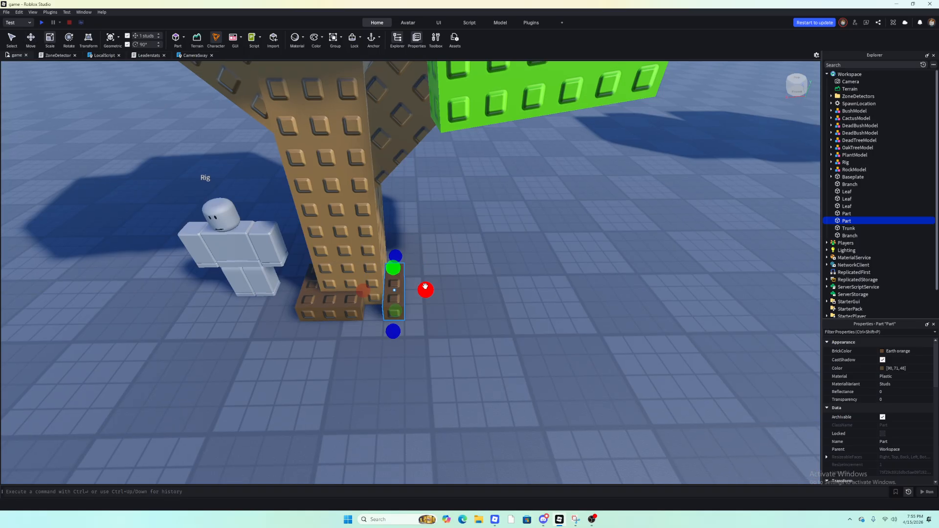
- Move the narrow base copy along the trunk's side face so it sits against the trunk
{"action": "right_click_drag", "start_coordinate": [425, 289], "coordinate": [114, 124]}
{"action": "key", "text": "d"}
{"action": "left_click", "coordinate": [31, 39]}
{"action": "key", "text": "f"}
{"action": "left_click_drag", "start_coordinate": [350, 260], "coordinate": [439, 268]}
{"action": "left_click_drag", "start_coordinate": [348, 237], "coordinate": [354, 219]}
{"action": "left_click_drag", "start_coordinate": [378, 280], "coordinate": [382, 302]}
{"action": "left_click", "coordinate": [497, 303]}
{"action": "right_click_drag", "start_coordinate": [498, 303], "coordinate": [497, 302]}
- Fine-tune the narrow base part's depth position against the trunk's side and check it from another angle
{"action": "left_click", "coordinate": [239, 296]}
{"action": "right_click_drag", "start_coordinate": [330, 294], "coordinate": [329, 295]}
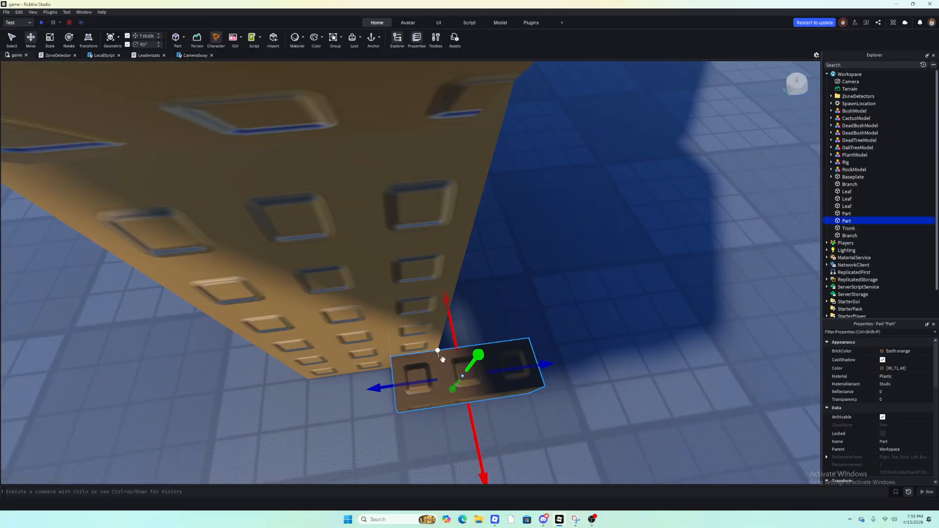
{"action": "left_click_drag", "start_coordinate": [413, 383], "coordinate": [392, 385]}
{"action": "right_click_drag", "start_coordinate": [438, 377], "coordinate": [424, 323]}
{"action": "left_click", "coordinate": [445, 340]}
{"action": "left_click_drag", "start_coordinate": [382, 320], "coordinate": [371, 351]}
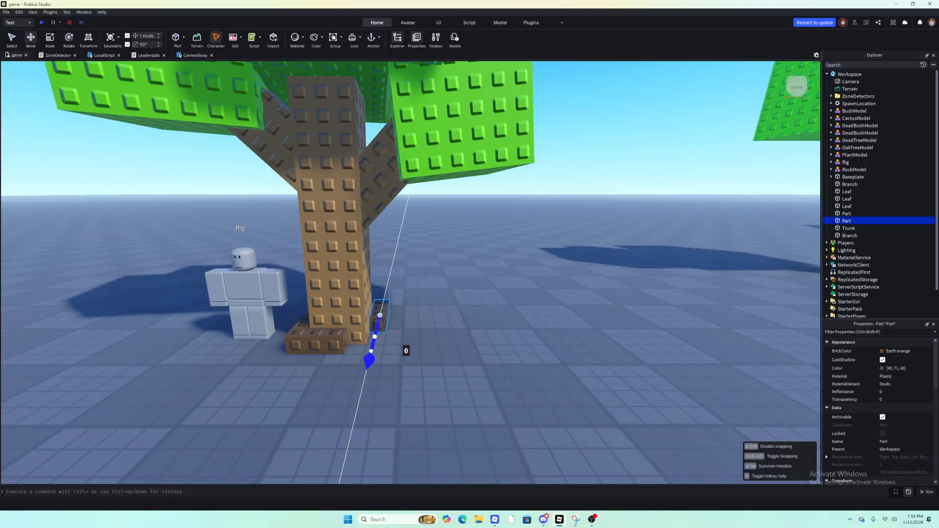
{"action": "left_click", "coordinate": [423, 365]}
{"action": "right_click_drag", "start_coordinate": [424, 365], "coordinate": [424, 364]}
{"action": "right_click_drag", "start_coordinate": [455, 325], "coordinate": [456, 326]}
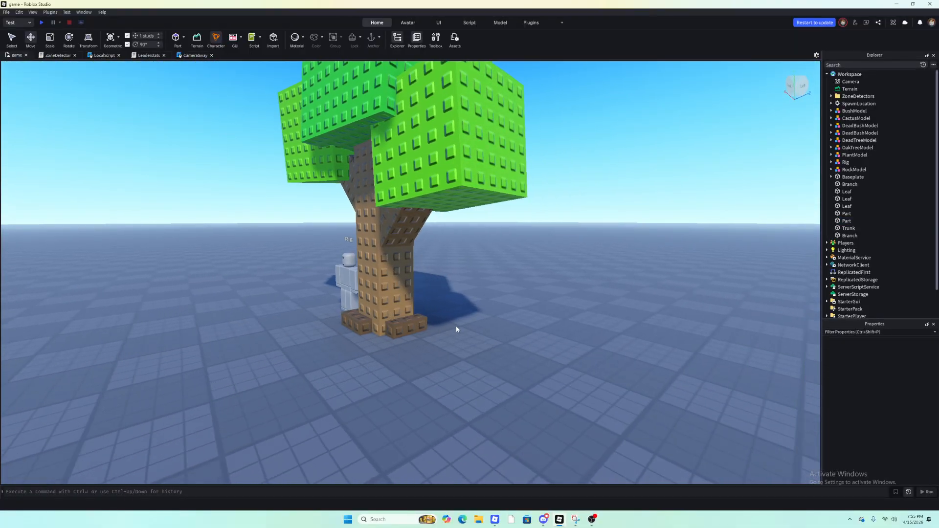
- Move the narrow base part 1 stud further back along its depth axis, to position 153.5, 0.5, -15
{"action": "left_click", "coordinate": [427, 323]}
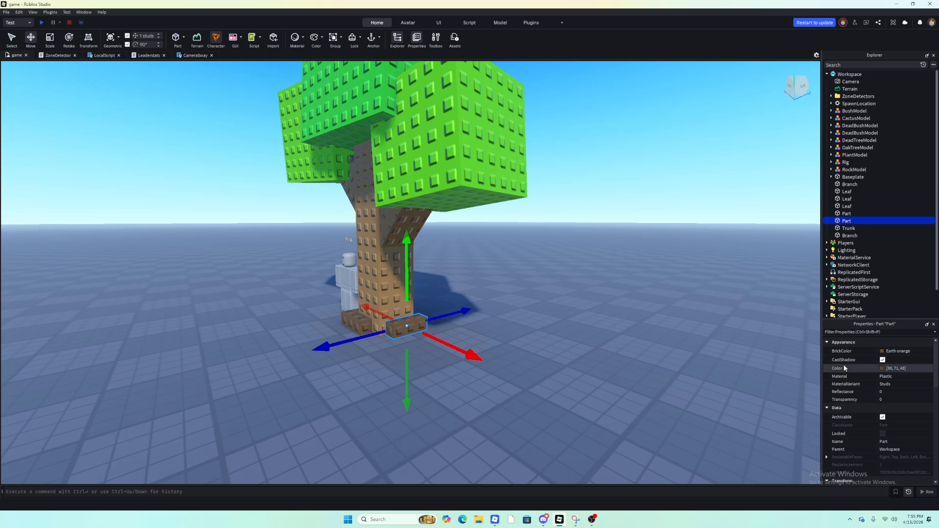
{"action": "scroll", "coordinate": [894, 410], "scroll_direction": "down", "scroll_amount": 3}
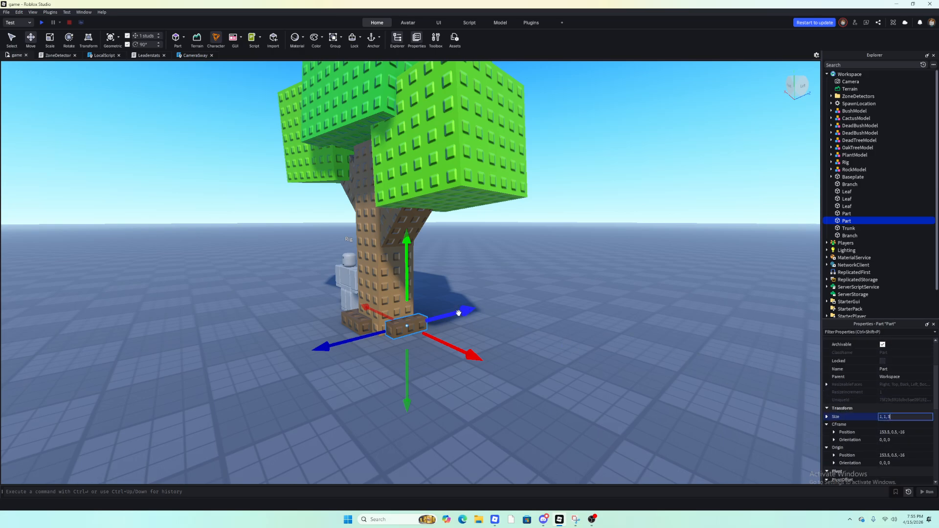
{"action": "left_click_drag", "start_coordinate": [458, 313], "coordinate": [469, 311]}
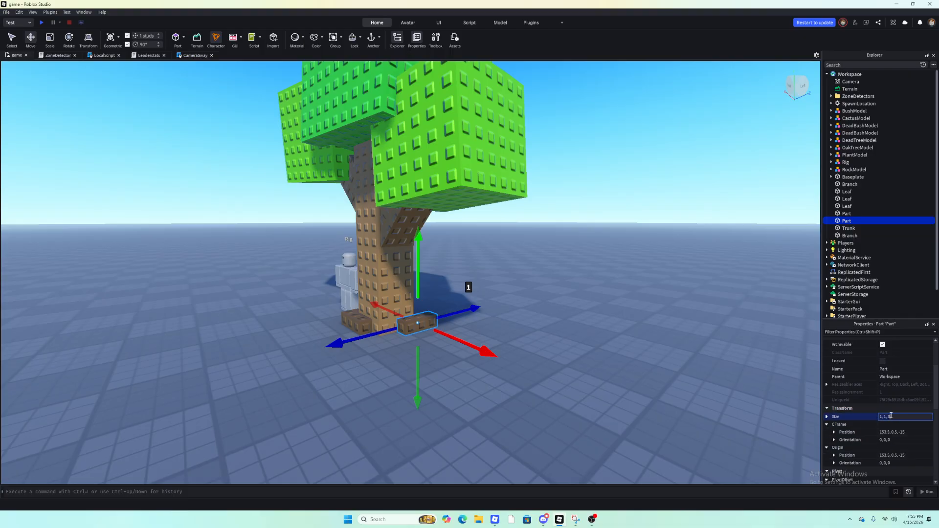
{"action": "left_click", "coordinate": [912, 432]}
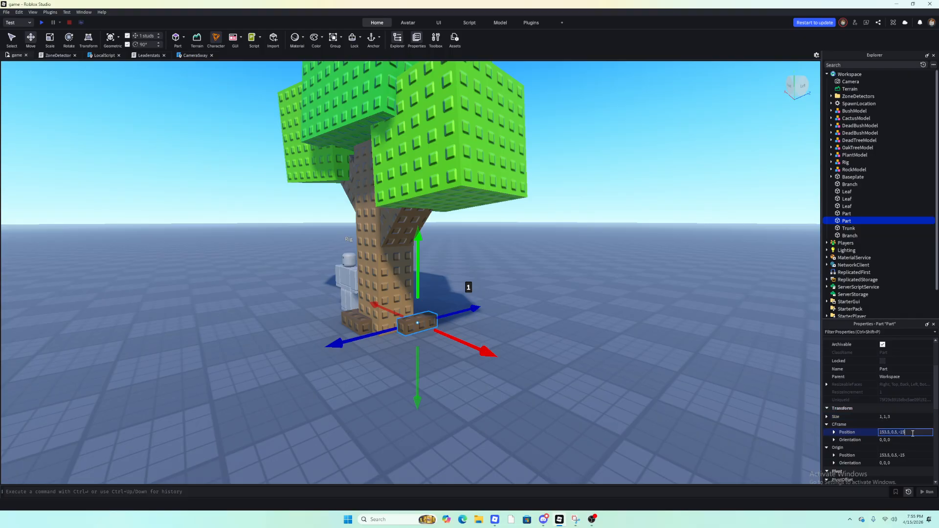
{"action": "left_click", "coordinate": [675, 399]}
{"action": "left_click", "coordinate": [415, 320]}
{"action": "key", "text": "a"}
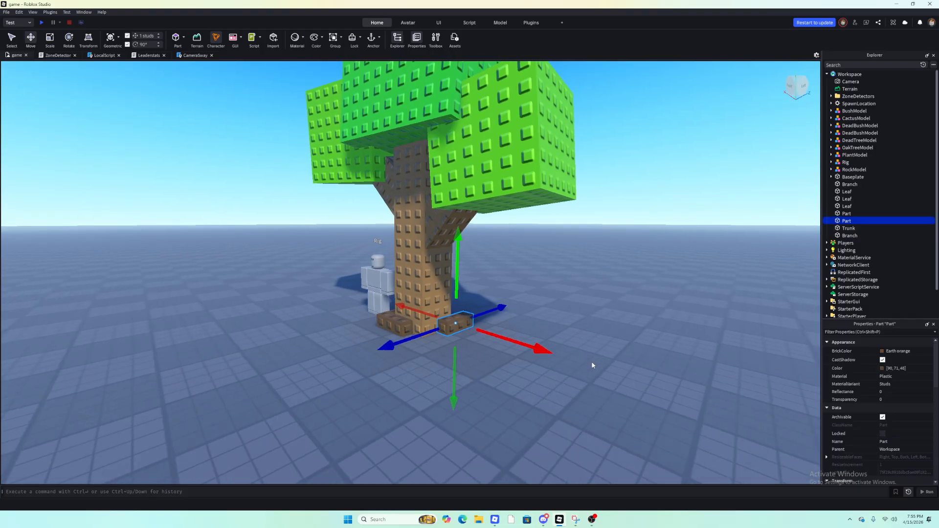
- Duplicate a dark base part, raise the copy onto the front of the trunk and stretch it into a taller accent block
{"action": "left_click", "coordinate": [598, 365]}
{"action": "right_click_drag", "start_coordinate": [598, 366], "coordinate": [598, 366]}
{"action": "key", "text": "w"}
{"action": "right_click_drag", "start_coordinate": [597, 366], "coordinate": [598, 366]}
{"action": "key", "text": "d"}
{"action": "key", "text": "w"}
{"action": "right_click_drag", "start_coordinate": [490, 347], "coordinate": [466, 340]}
{"action": "key", "text": "d"}
{"action": "key", "text": "w"}
{"action": "left_click", "coordinate": [467, 340]}
{"action": "key", "text": "ctrl+d"}
{"action": "key", "text": "d"}
{"action": "left_click_drag", "start_coordinate": [426, 324], "coordinate": [445, 298]}
{"action": "left_click_drag", "start_coordinate": [369, 268], "coordinate": [370, 200]}
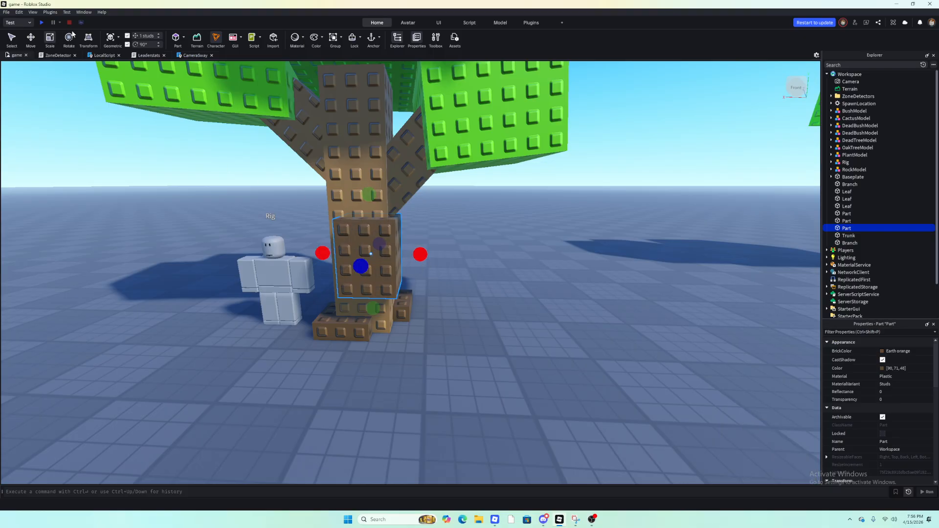
- Rotate the dark accent block on the trunk's front a quarter turn about its vertical axis
{"action": "left_click_drag", "start_coordinate": [344, 271], "coordinate": [343, 275]}
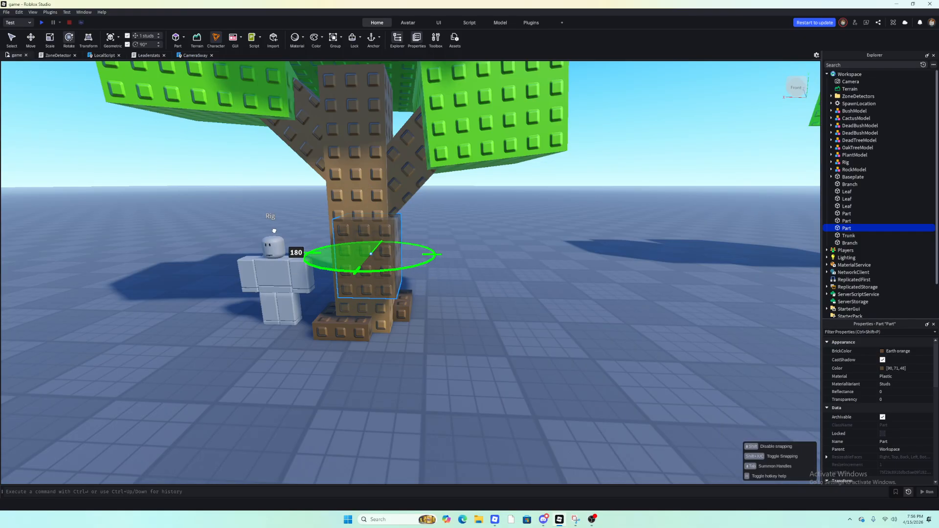
{"action": "left_click_drag", "start_coordinate": [274, 230], "coordinate": [273, 231]}
{"action": "left_click", "coordinate": [514, 326]}
{"action": "right_click_drag", "start_coordinate": [514, 326], "coordinate": [468, 315]}
{"action": "key", "text": "w"}
{"action": "left_click", "coordinate": [467, 314]}
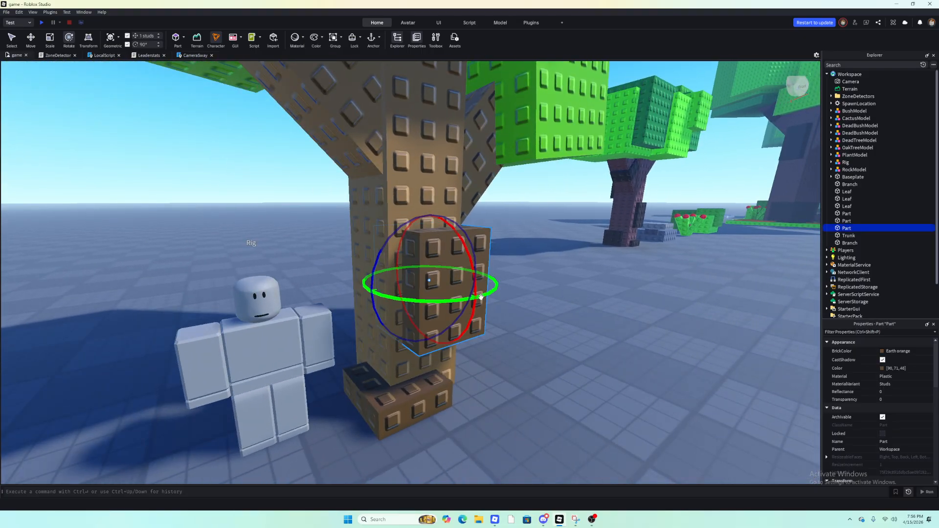
{"action": "left_click_drag", "start_coordinate": [480, 297], "coordinate": [363, 291]}
{"action": "key", "text": "ctrl+2"}
{"action": "left_click", "coordinate": [539, 315]}
{"action": "key", "text": "d"}
{"action": "right_click_drag", "start_coordinate": [539, 315], "coordinate": [504, 303]}
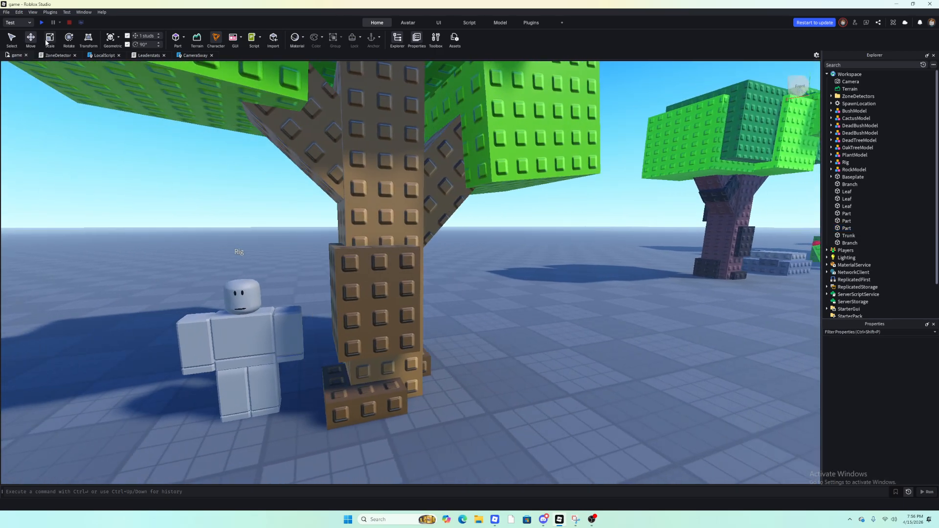
- Shorten the front accent block from its lower end to two stud rows tall
{"action": "left_click", "coordinate": [46, 42]}
{"action": "left_click_drag", "start_coordinate": [348, 339], "coordinate": [361, 318]}
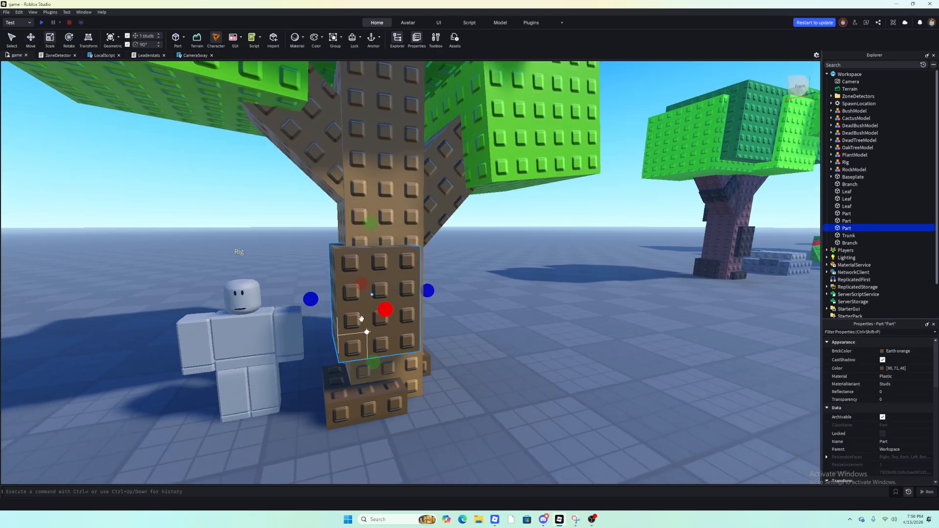
{"action": "left_click_drag", "start_coordinate": [370, 363], "coordinate": [375, 327]}
{"action": "key", "text": "ctrl+z"}
{"action": "left_click", "coordinate": [477, 335]}
{"action": "key", "text": "d"}
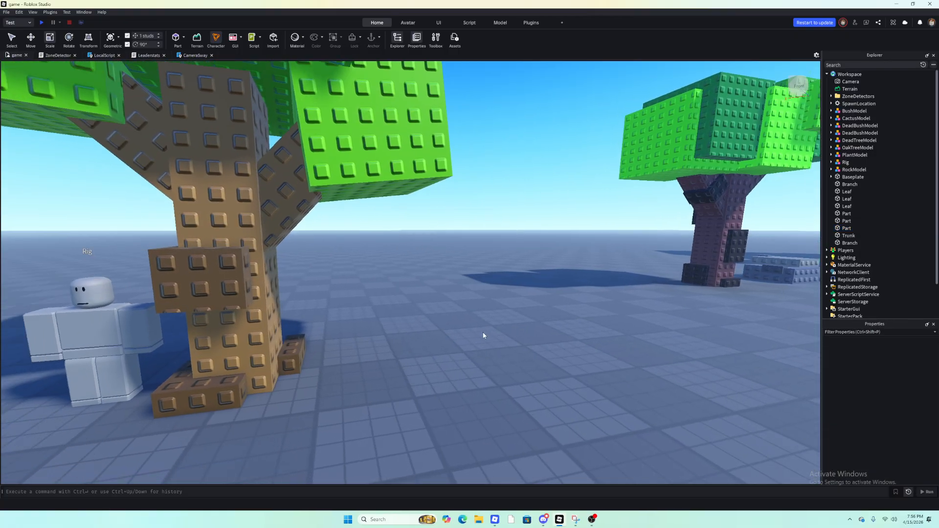
- Widen the front accent block past the trunk's edge toward the rig and thin it against the trunk's front face
{"action": "key", "text": "a"}
{"action": "right_click_drag", "start_coordinate": [482, 335], "coordinate": [465, 313]}
{"action": "key", "text": "a"}
{"action": "left_click", "coordinate": [392, 276]}
{"action": "key", "text": "w"}
{"action": "right_click_drag", "start_coordinate": [414, 281], "coordinate": [415, 279]}
{"action": "key", "text": "a"}
{"action": "scroll", "coordinate": [269, 120], "scroll_direction": "down", "scroll_amount": 3}
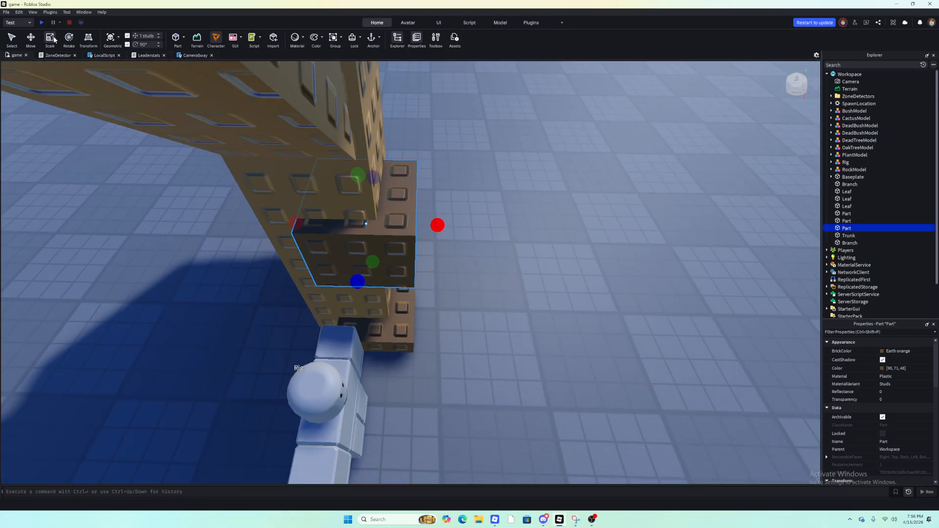
{"action": "scroll", "coordinate": [315, 185], "scroll_direction": "up", "scroll_amount": 3}
{"action": "left_click_drag", "start_coordinate": [313, 273], "coordinate": [309, 300]}
{"action": "mouse_move", "coordinate": [440, 199]}
{"action": "left_mouse_down"}
{"action": "mouse_move", "coordinate": [418, 199]}
{"action": "mouse_move", "coordinate": [440, 204]}
{"action": "left_mouse_up"}
{"action": "right_click_drag", "start_coordinate": [442, 200], "coordinate": [442, 197]}
{"action": "left_click_drag", "start_coordinate": [259, 194], "coordinate": [290, 196]}
{"action": "left_click_drag", "start_coordinate": [361, 243], "coordinate": [367, 228]}
{"action": "key", "text": "a"}
{"action": "right_click_drag", "start_coordinate": [471, 248], "coordinate": [470, 249]}
{"action": "key", "text": "w"}
{"action": "key", "text": "s"}
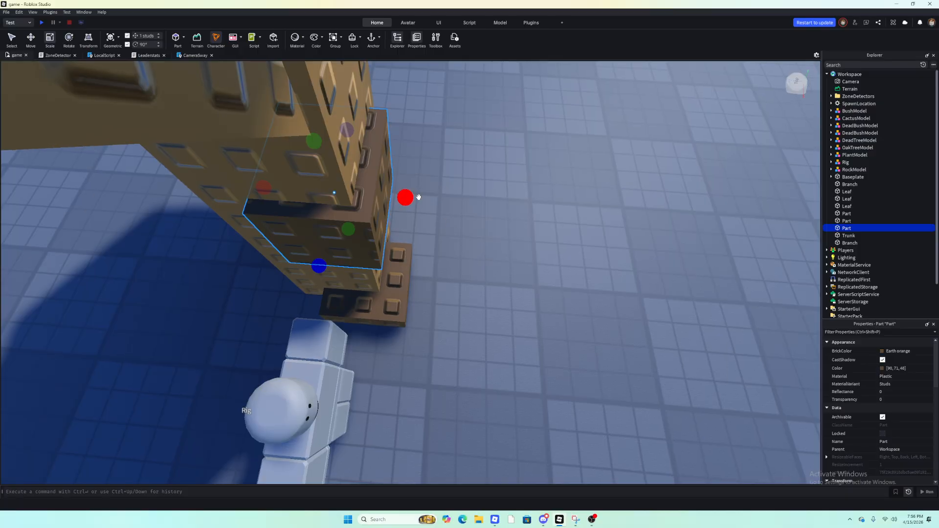
{"action": "left_click_drag", "start_coordinate": [405, 197], "coordinate": [404, 198]}
- Fine-tune the front accent block's fit around the trunk's edge and check it from the front
{"action": "left_click", "coordinate": [427, 215]}
{"action": "key", "text": "d"}
{"action": "mouse_move", "coordinate": [428, 216]}
{"action": "right_mouse_down"}
{"action": "mouse_move", "coordinate": [418, 210]}
{"action": "mouse_move", "coordinate": [415, 226]}
{"action": "right_mouse_up"}
{"action": "key", "text": "a"}
{"action": "key", "text": "d"}
{"action": "left_click", "coordinate": [300, 253]}
{"action": "left_click_drag", "start_coordinate": [265, 307], "coordinate": [266, 296]}
{"action": "right_click_drag", "start_coordinate": [365, 297], "coordinate": [365, 298]}
{"action": "key", "text": "d"}
{"action": "left_click", "coordinate": [368, 299]}
{"action": "right_click_drag", "start_coordinate": [479, 334], "coordinate": [462, 340]}
{"action": "key", "text": "w"}
{"action": "left_click", "coordinate": [439, 338]}
{"action": "scroll", "coordinate": [473, 340], "scroll_direction": "down", "scroll_amount": 5}
{"action": "left_click", "coordinate": [473, 339]}
{"action": "scroll", "coordinate": [472, 340], "scroll_direction": "up", "scroll_amount": 5}
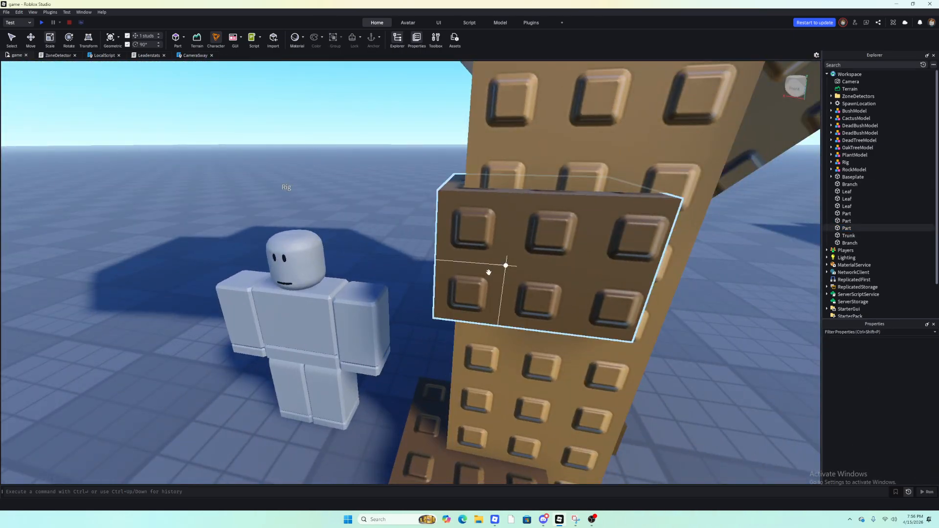
- Duplicate the front accent block and place the copy at the back of the trunk
{"action": "scroll", "coordinate": [501, 273], "scroll_direction": "down", "scroll_amount": 6}
{"action": "right_click_drag", "start_coordinate": [488, 272], "coordinate": [453, 287]}
{"action": "scroll", "coordinate": [502, 274], "scroll_direction": "up", "scroll_amount": 5}
{"action": "key", "text": "a"}
{"action": "left_click", "coordinate": [453, 285]}
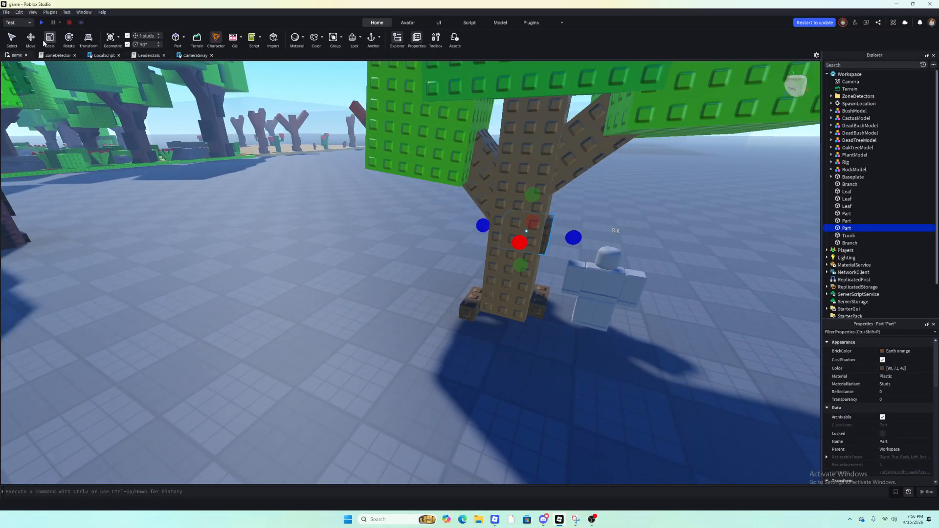
{"action": "left_click", "coordinate": [35, 42]}
{"action": "key", "text": "ctrl+d"}
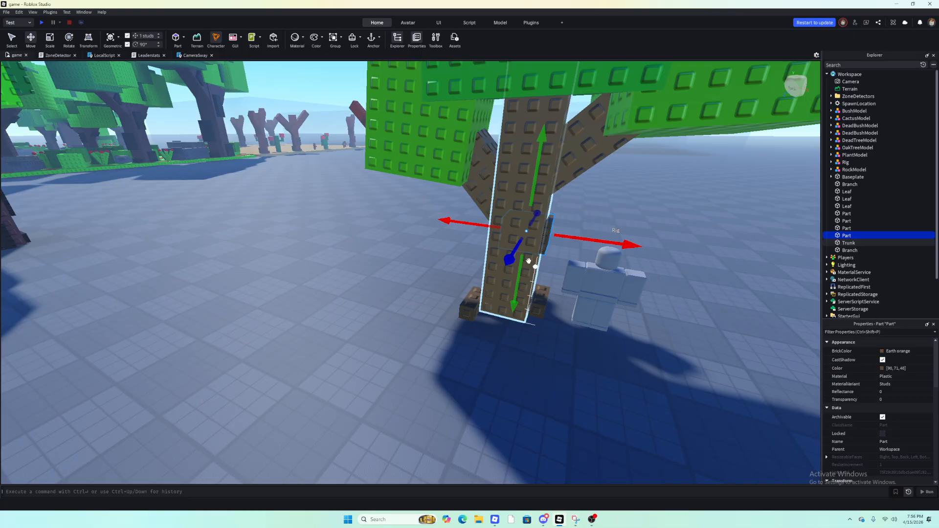
{"action": "left_click_drag", "start_coordinate": [528, 260], "coordinate": [510, 272]}
{"action": "right_click_drag", "start_coordinate": [528, 264], "coordinate": [527, 264]}
{"action": "key", "text": "w"}
{"action": "right_click_drag", "start_coordinate": [348, 260], "coordinate": [335, 241]}
{"action": "left_click_drag", "start_coordinate": [335, 241], "coordinate": [317, 199]}
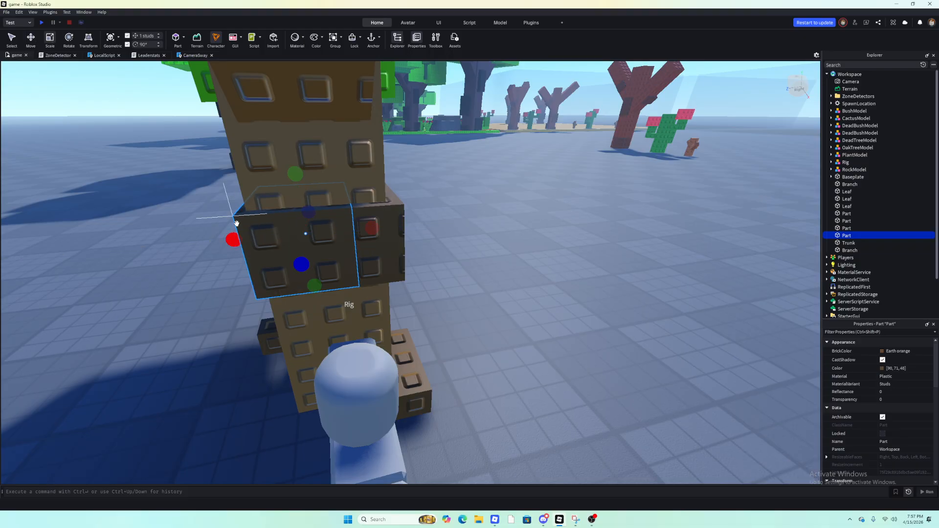
- Trim the copied accent block on the trunk's back face to two by two studs
{"action": "left_click_drag", "start_coordinate": [300, 265], "coordinate": [311, 250]}
{"action": "key", "text": "a"}
{"action": "right_click_drag", "start_coordinate": [343, 245], "coordinate": [386, 312]}
{"action": "key", "text": "s"}
{"action": "left_click_drag", "start_coordinate": [393, 292], "coordinate": [391, 293]}
{"action": "left_click_drag", "start_coordinate": [347, 258], "coordinate": [361, 256]}
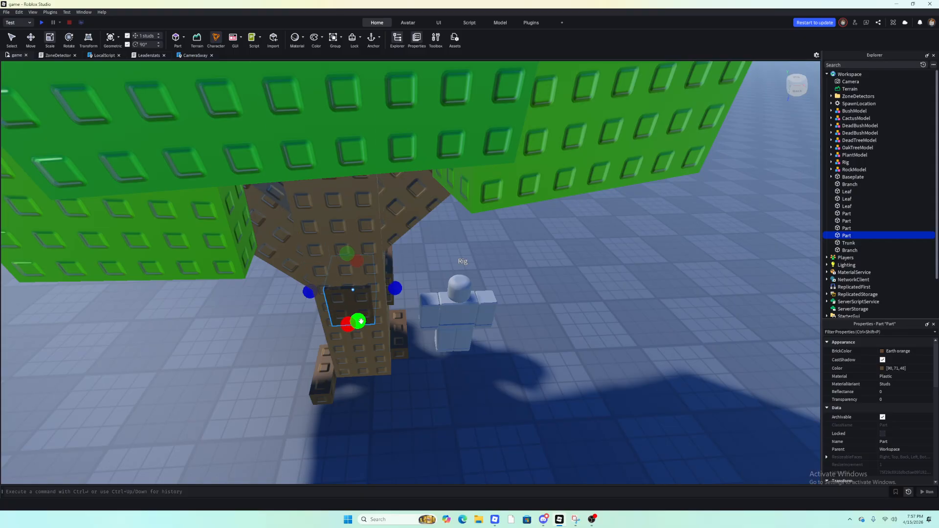
{"action": "left_click_drag", "start_coordinate": [361, 320], "coordinate": [366, 318]}
{"action": "left_click_drag", "start_coordinate": [347, 257], "coordinate": [349, 266]}
- Raise the back accent block to just below the canopy and make it three stud rows tall
{"action": "right_click_drag", "start_coordinate": [433, 313], "coordinate": [444, 320]}
{"action": "scroll", "coordinate": [443, 321], "scroll_direction": "up", "scroll_amount": 5}
{"action": "scroll", "coordinate": [444, 322], "scroll_direction": "down", "scroll_amount": 3}
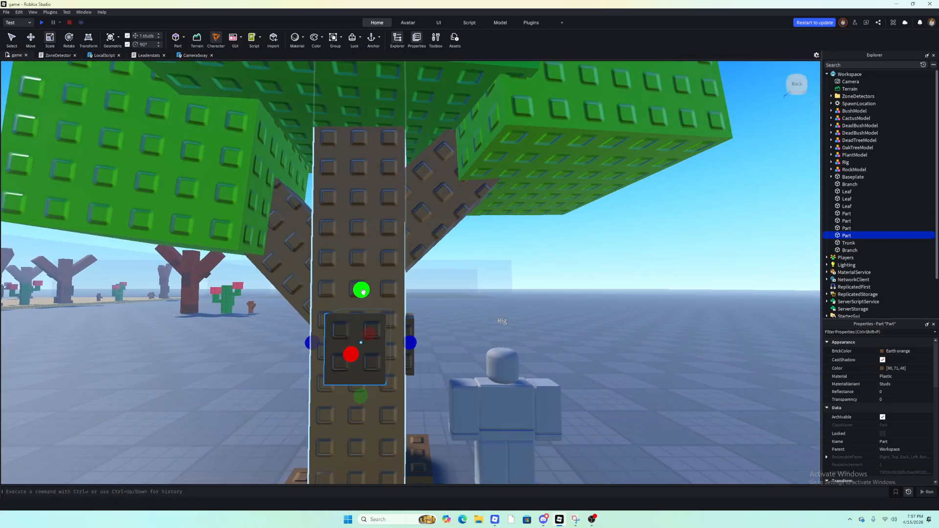
{"action": "left_click_drag", "start_coordinate": [364, 292], "coordinate": [382, 175]}
{"action": "left_click", "coordinate": [31, 38]}
- Inspect the accent blocks and overall tree shape from the front and the back
{"action": "left_click", "coordinate": [553, 297]}
{"action": "right_click_drag", "start_coordinate": [553, 298], "coordinate": [553, 297]}
{"action": "key", "text": "s"}
{"action": "key", "text": "w"}
{"action": "key", "text": "d"}
{"action": "key", "text": "s"}
{"action": "right_click_drag", "start_coordinate": [455, 316], "coordinate": [454, 316]}
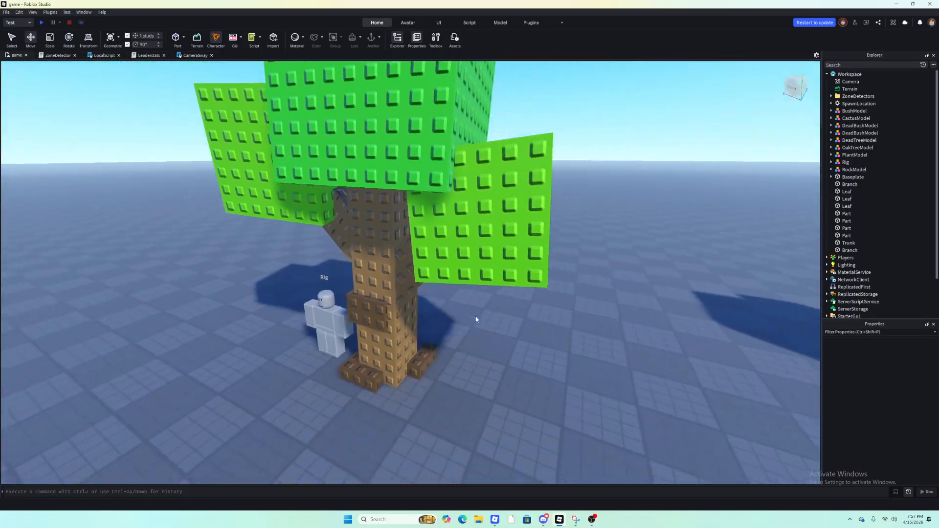
{"action": "key", "text": "s"}
{"action": "key", "text": "w"}
{"action": "key", "text": "d"}
{"action": "right_click_drag", "start_coordinate": [544, 321], "coordinate": [545, 323]}
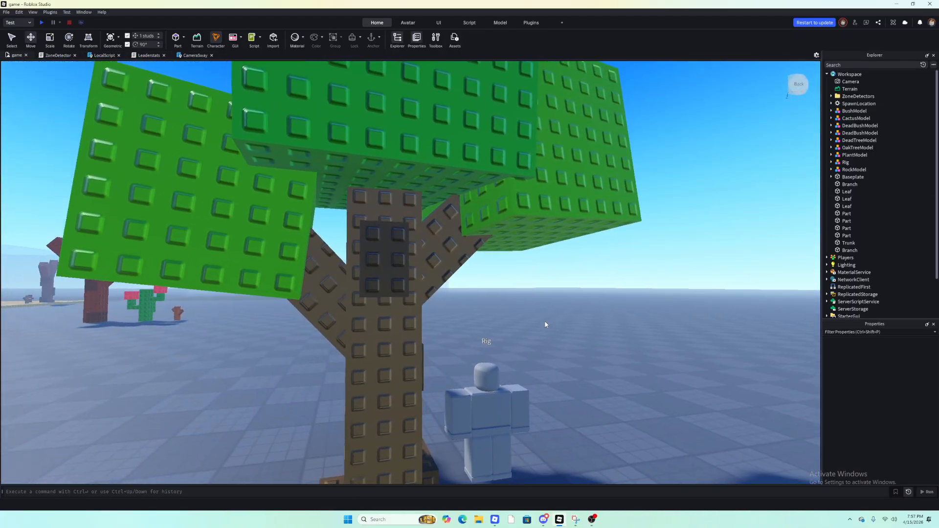
{"action": "key", "text": "s"}
- Rotate the upper back accent block about 45 degrees, without angle snapping, to match the slope of the adjacent branch
{"action": "left_click", "coordinate": [395, 266]}
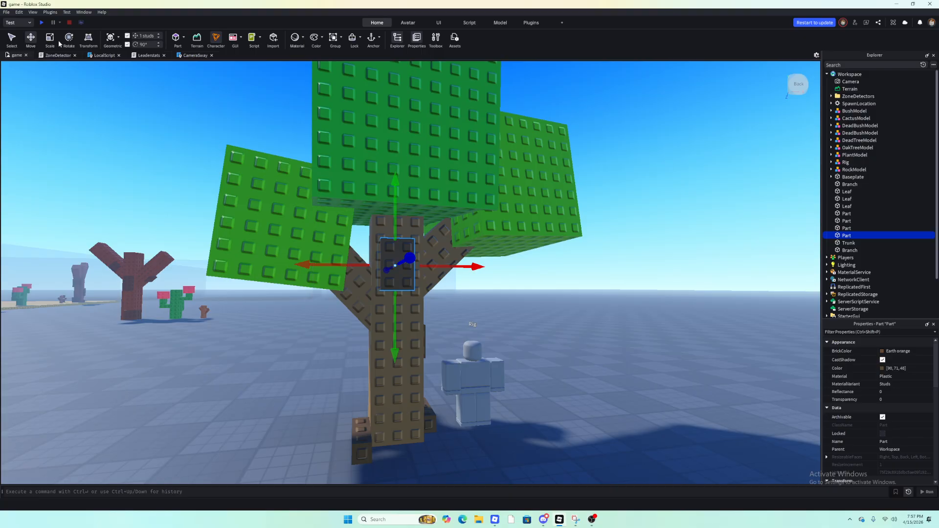
{"action": "right_click_drag", "start_coordinate": [348, 194], "coordinate": [347, 193]}
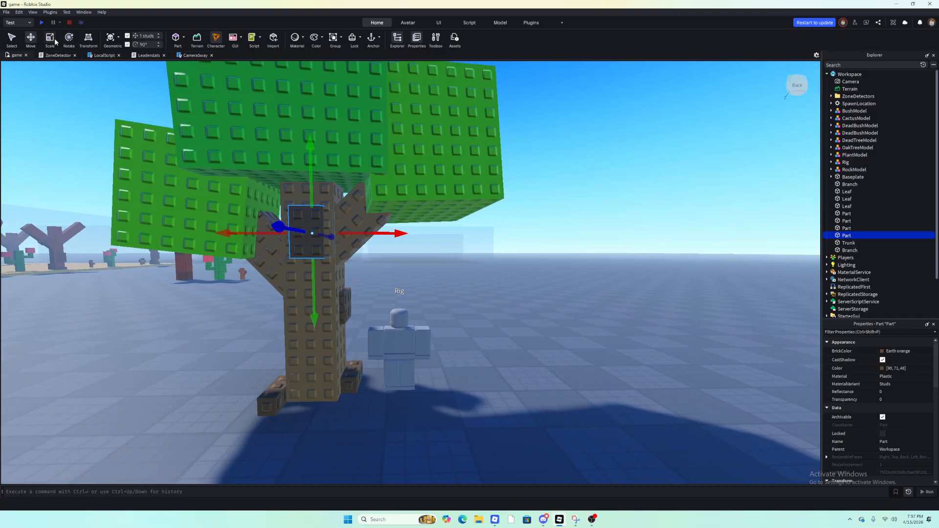
{"action": "left_click", "coordinate": [69, 38]}
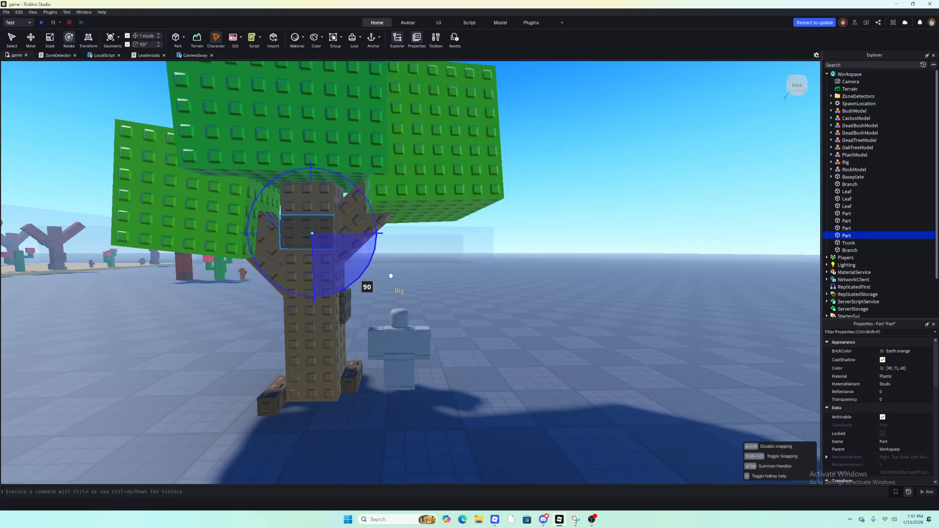
{"action": "mouse_move", "coordinate": [387, 233]}
{"action": "left_mouse_down", "text": "shift"}
{"action": "mouse_move", "coordinate": [382, 215]}
{"action": "mouse_move", "coordinate": [387, 242]}
{"action": "left_mouse_up", "text": "shift"}
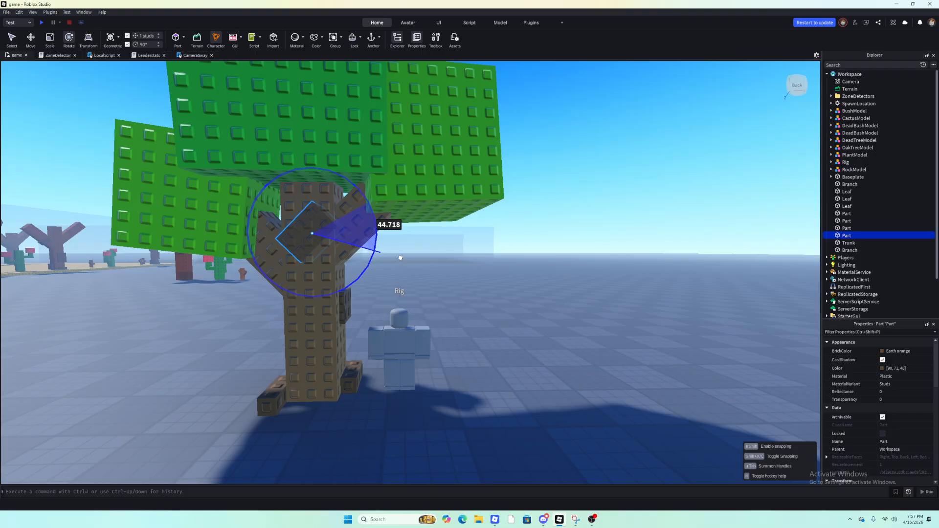
{"action": "mouse_move", "coordinate": [400, 258]}
{"action": "left_mouse_down"}
{"action": "mouse_move", "coordinate": [405, 247]}
{"action": "mouse_move", "coordinate": [382, 260]}
{"action": "left_mouse_up"}
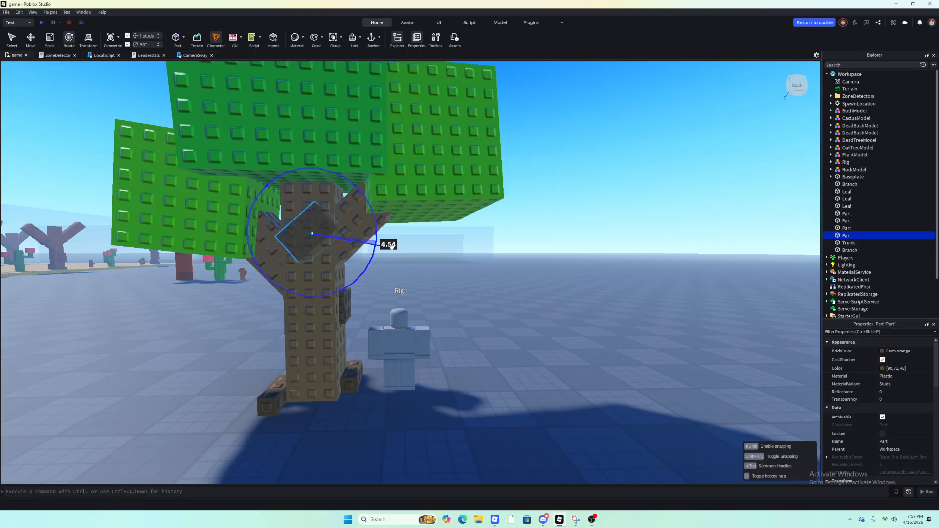
{"action": "left_click_drag", "start_coordinate": [393, 244], "coordinate": [394, 244]}
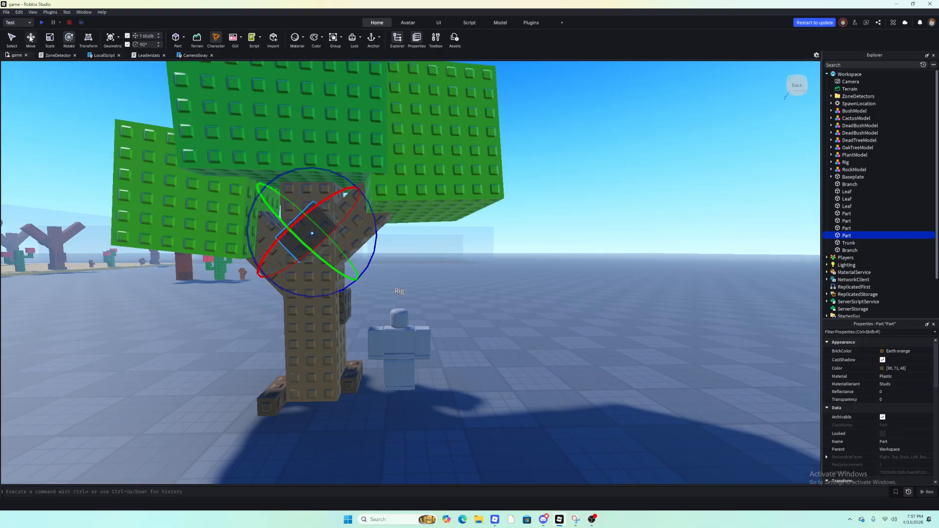
- Move the tilted accent block sideways and up from the trunk onto the branch on the rig's side
{"action": "left_click", "coordinate": [31, 36]}
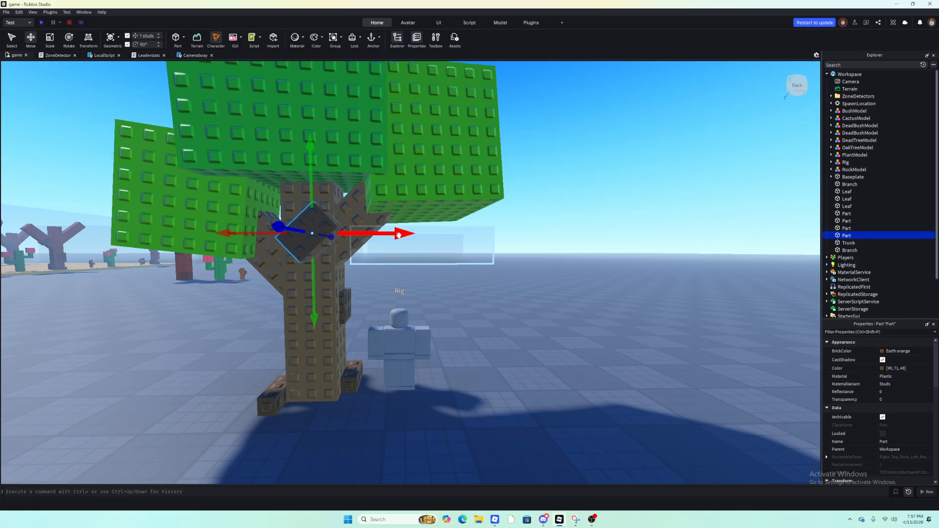
{"action": "left_click_drag", "start_coordinate": [357, 233], "coordinate": [387, 233]}
{"action": "left_click_drag", "start_coordinate": [336, 146], "coordinate": [336, 140]}
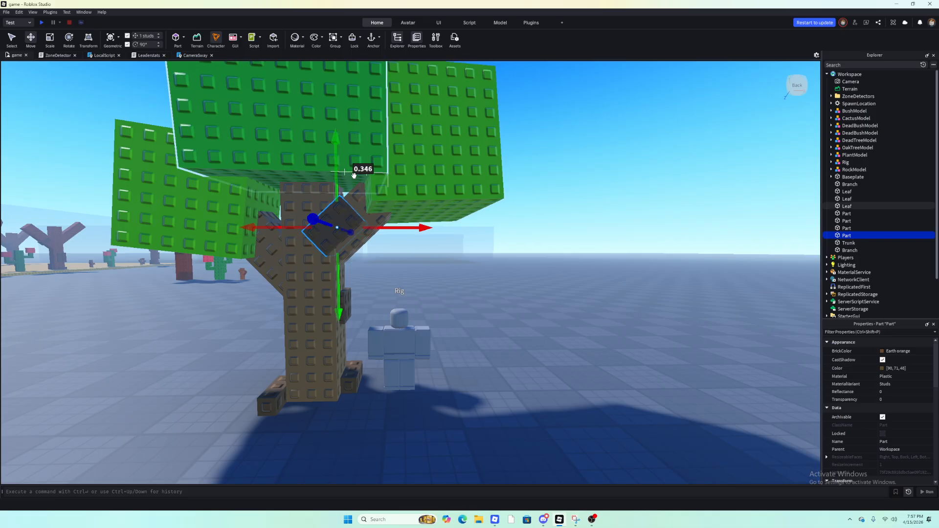
{"action": "left_click_drag", "start_coordinate": [431, 229], "coordinate": [442, 232]}
{"action": "left_click_drag", "start_coordinate": [349, 175], "coordinate": [349, 168]}
- Shift the tilted accent block further up and outward along the branch and line it up with the branch's lower edge
{"action": "left_click", "coordinate": [525, 293]}
{"action": "scroll", "coordinate": [524, 293], "scroll_direction": "up", "scroll_amount": 4}
{"action": "mouse_move", "coordinate": [524, 293]}
{"action": "right_mouse_down"}
{"action": "mouse_move", "coordinate": [514, 285]}
{"action": "mouse_move", "coordinate": [514, 293]}
{"action": "right_mouse_up"}
{"action": "left_click", "coordinate": [448, 277]}
{"action": "left_click_drag", "start_coordinate": [412, 336], "coordinate": [452, 302]}
{"action": "left_click", "coordinate": [519, 294]}
{"action": "left_click", "coordinate": [434, 292]}
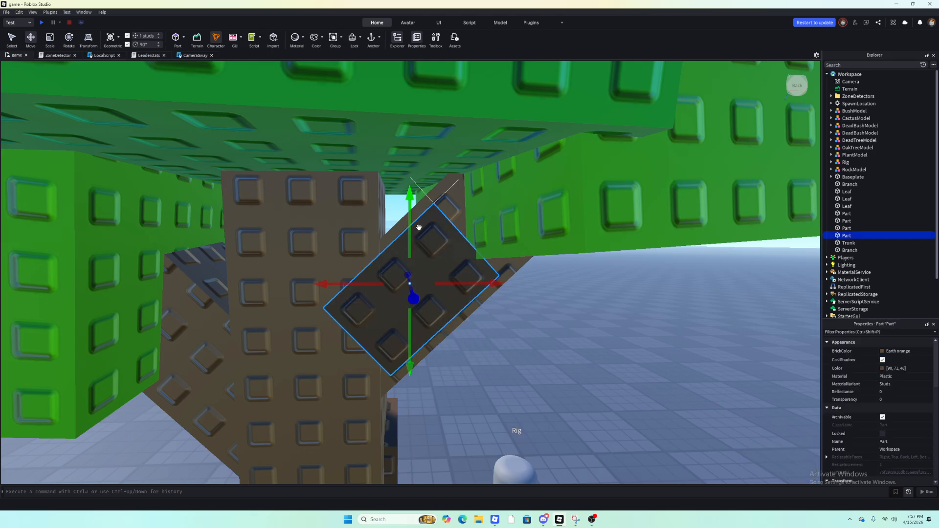
{"action": "left_click_drag", "start_coordinate": [416, 225], "coordinate": [420, 205]}
{"action": "left_click_drag", "start_coordinate": [479, 257], "coordinate": [508, 270]}
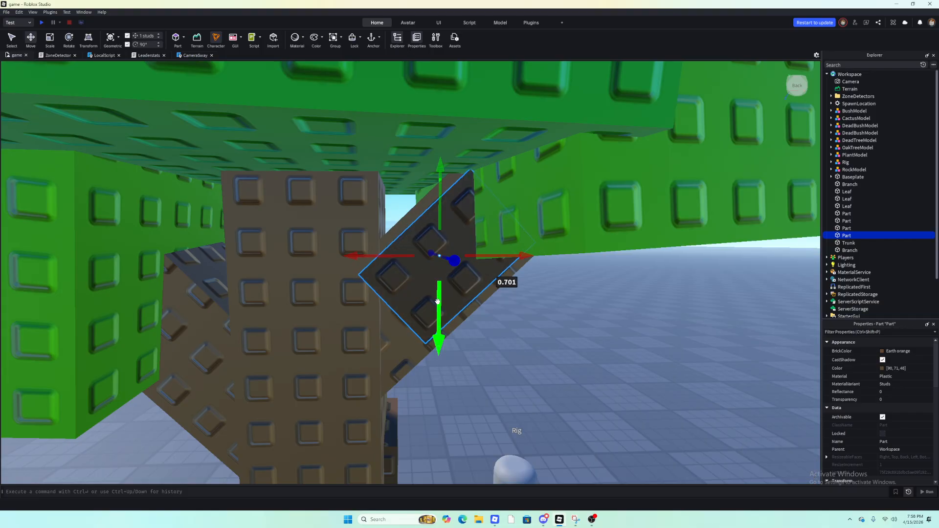
{"action": "left_click_drag", "start_coordinate": [437, 302], "coordinate": [439, 307]}
- Shorten the tilted accent block from its upper end to two by two studs so it clears the leaf block
{"action": "left_click", "coordinate": [526, 340]}
{"action": "right_click_drag", "start_coordinate": [525, 340], "coordinate": [405, 309]}
{"action": "scroll", "coordinate": [405, 309], "scroll_direction": "down", "scroll_amount": 4}
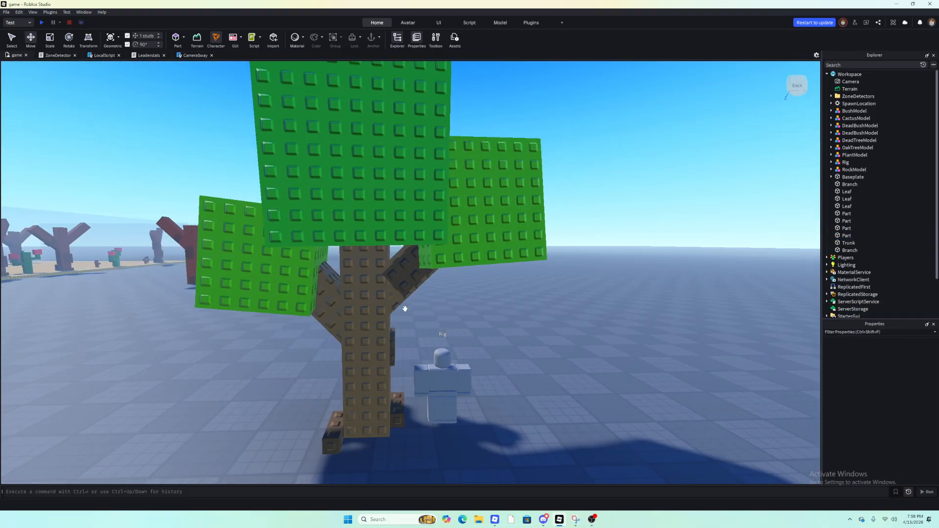
{"action": "scroll", "coordinate": [522, 333], "scroll_direction": "up", "scroll_amount": 10}
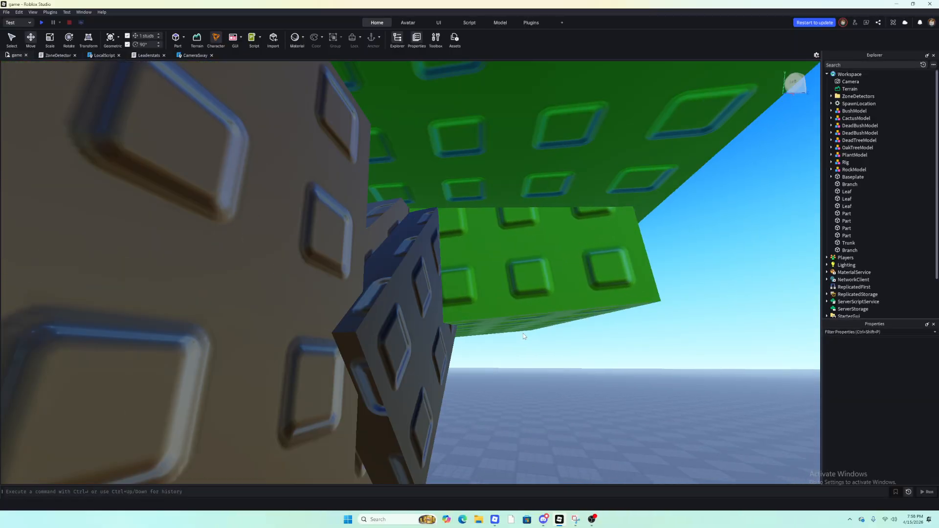
{"action": "left_click", "coordinate": [489, 326]}
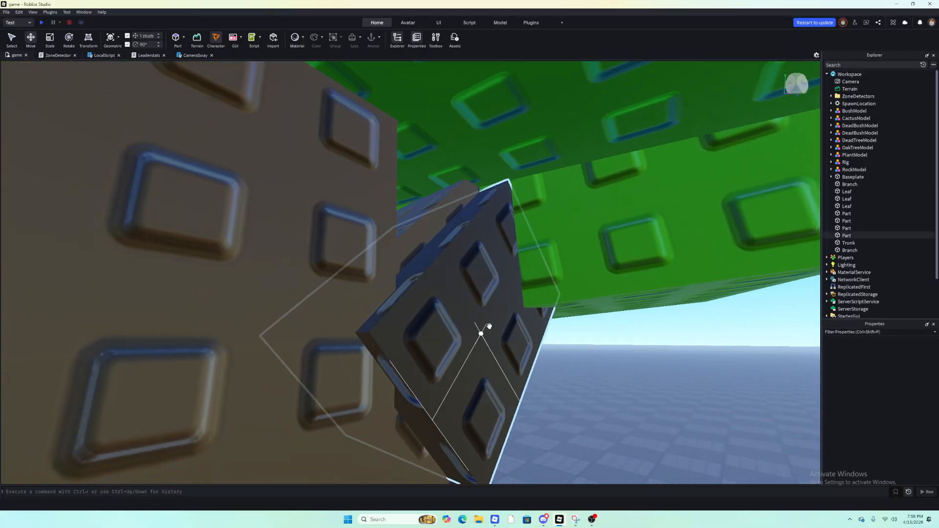
{"action": "left_click", "coordinate": [489, 326]}
{"action": "scroll", "coordinate": [138, 161], "scroll_direction": "down", "scroll_amount": 4}
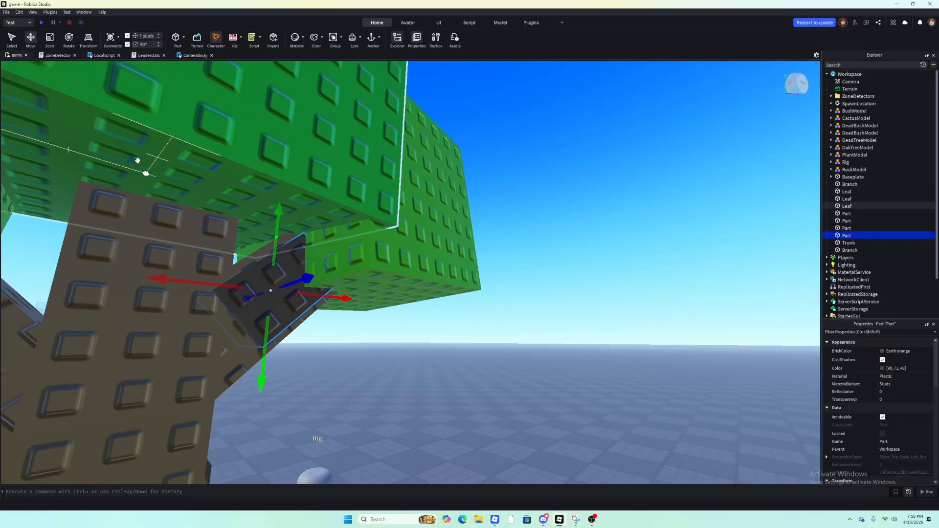
{"action": "left_click", "coordinate": [49, 39]}
{"action": "left_click_drag", "start_coordinate": [319, 255], "coordinate": [291, 278]}
{"action": "left_click", "coordinate": [386, 366]}
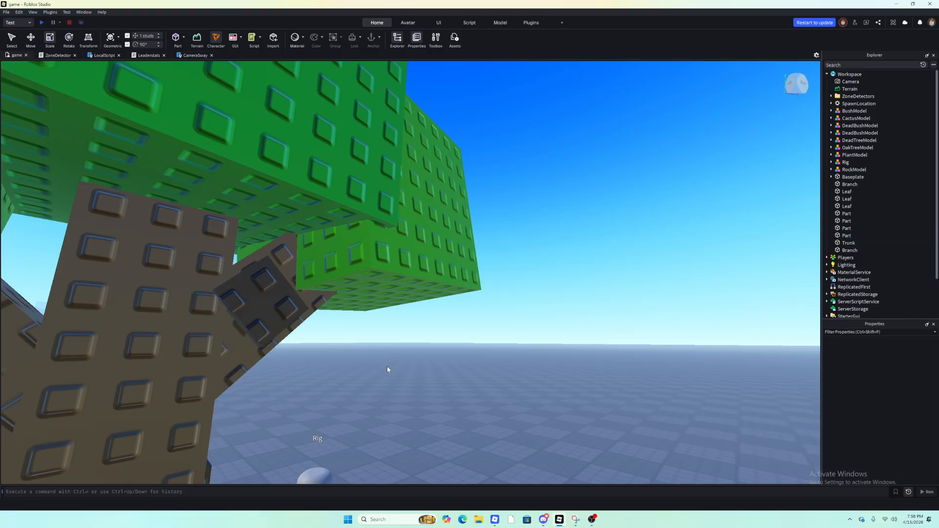
- Slide the shortened accent block up the branch until its outer corner meets the leaf block
{"action": "right_click_drag", "start_coordinate": [384, 365], "coordinate": [380, 364]}
{"action": "left_click", "coordinate": [455, 341]}
{"action": "key", "text": "d"}
{"action": "left_click", "coordinate": [481, 370]}
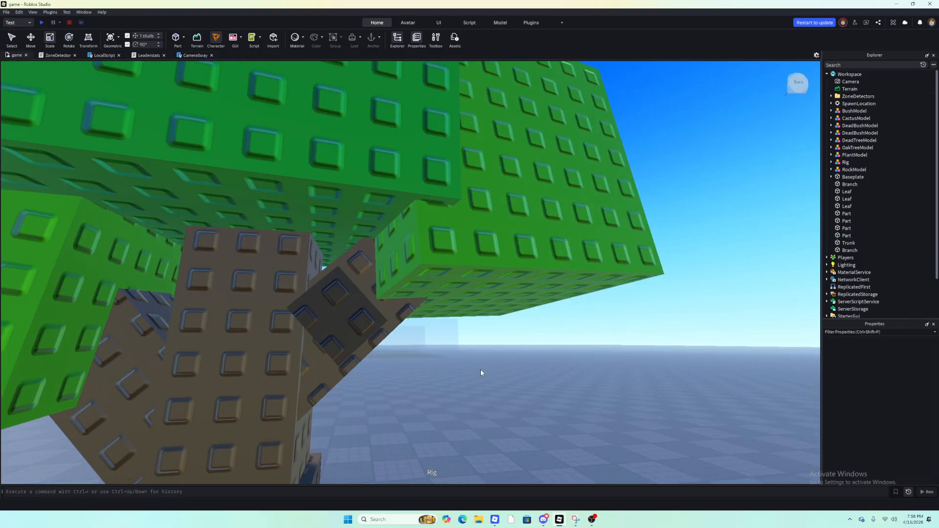
{"action": "left_click", "coordinate": [330, 323]}
{"action": "key", "text": "ctrl+2"}
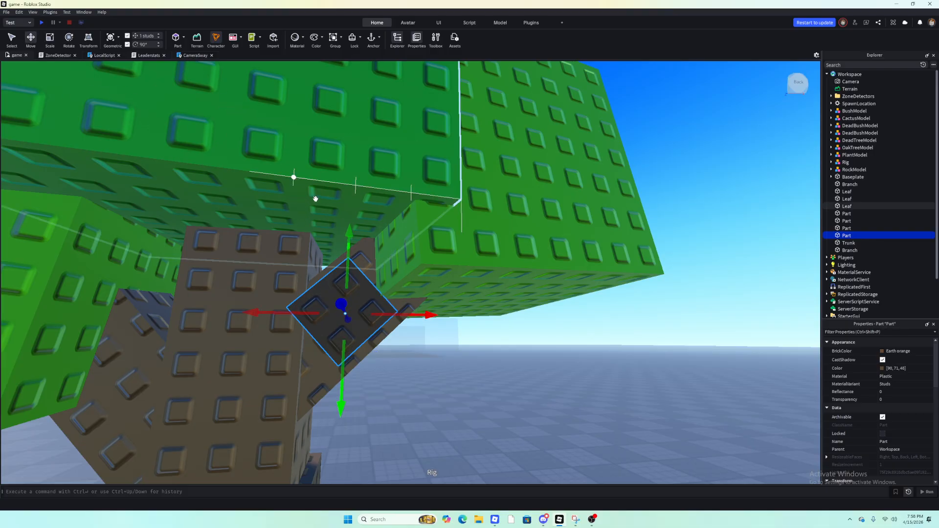
{"action": "left_click_drag", "start_coordinate": [349, 242], "coordinate": [415, 316]}
{"action": "left_click", "coordinate": [468, 354]}
{"action": "right_click_drag", "start_coordinate": [472, 357], "coordinate": [477, 364]}
{"action": "left_click", "coordinate": [389, 275]}
{"action": "left_click_drag", "start_coordinate": [375, 263], "coordinate": [404, 253]}
{"action": "left_click_drag", "start_coordinate": [426, 317], "coordinate": [442, 318]}
- Stretch the tilted accent block slightly across the branch on its upper, trunk-facing side using the Scale tool
{"action": "left_click", "coordinate": [587, 405]}
{"action": "key", "text": "s"}
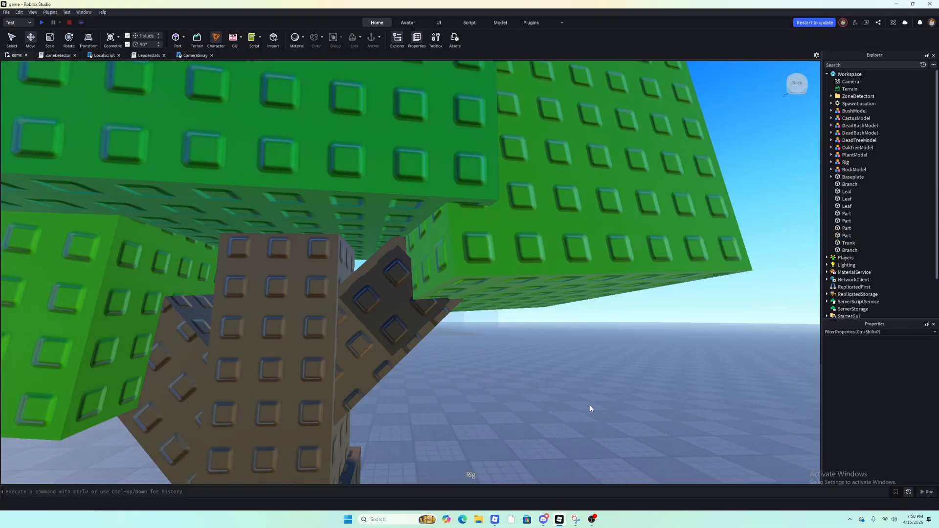
{"action": "key", "text": "a"}
{"action": "key", "text": "w"}
{"action": "key", "text": "w"}
{"action": "key", "text": "d"}
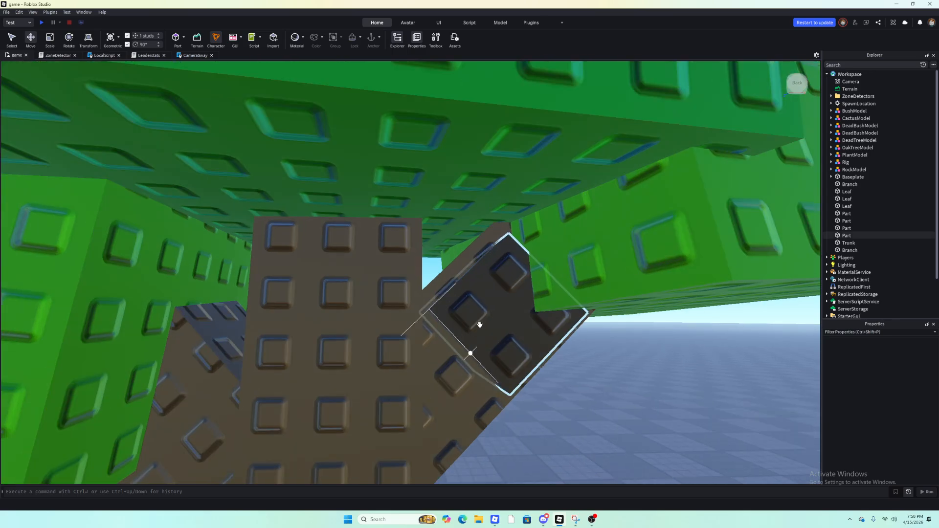
{"action": "right_click_drag", "start_coordinate": [478, 323], "coordinate": [472, 318]}
{"action": "left_click", "coordinate": [451, 313]}
{"action": "left_click", "coordinate": [51, 41]}
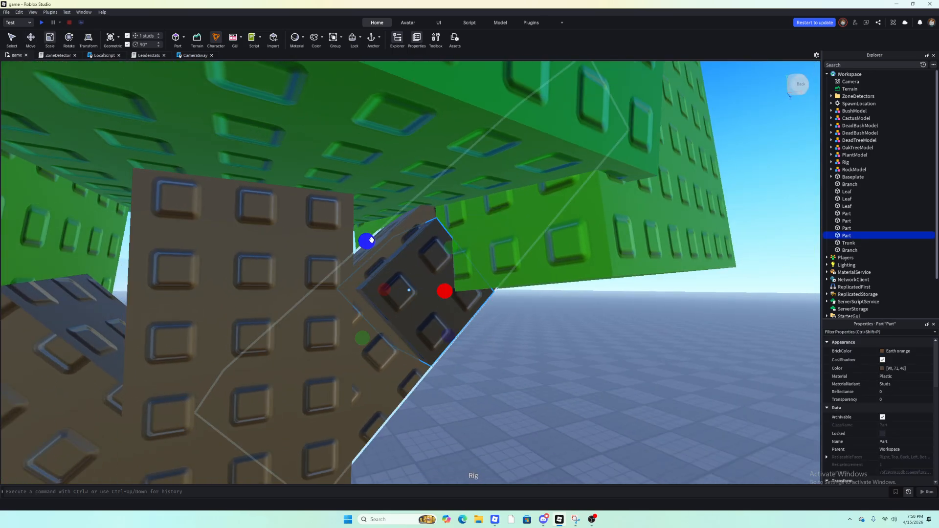
{"action": "left_click_drag", "start_coordinate": [366, 240], "coordinate": [361, 215]}
{"action": "key", "text": "d"}
{"action": "left_click", "coordinate": [483, 315]}
{"action": "right_click_drag", "start_coordinate": [483, 315], "coordinate": [473, 312]}
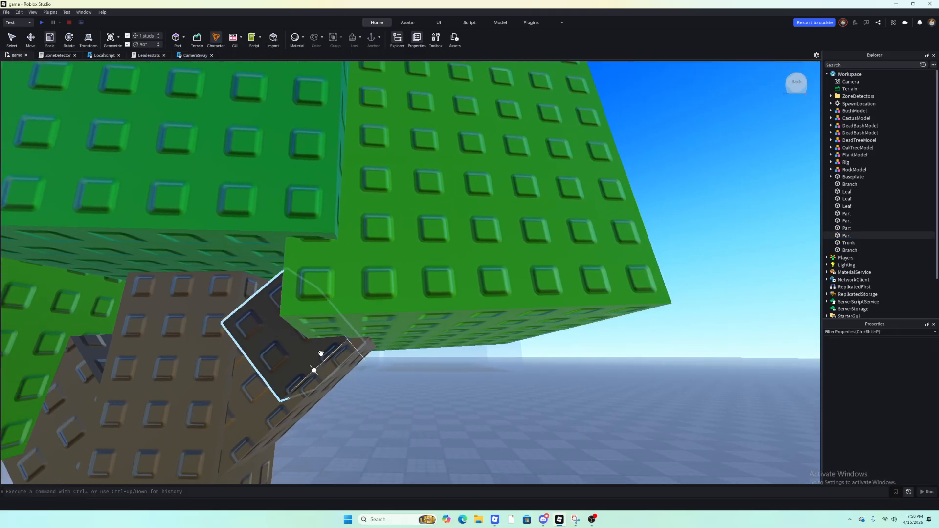
- Nudge the stretched accent block outward and up along the branch, keeping it aligned with the branch's lower edge beneath the leaf block
{"action": "right_click_drag", "start_coordinate": [391, 346], "coordinate": [392, 342]}
{"action": "key", "text": "a"}
{"action": "left_click", "coordinate": [456, 341]}
{"action": "left_click", "coordinate": [31, 38]}
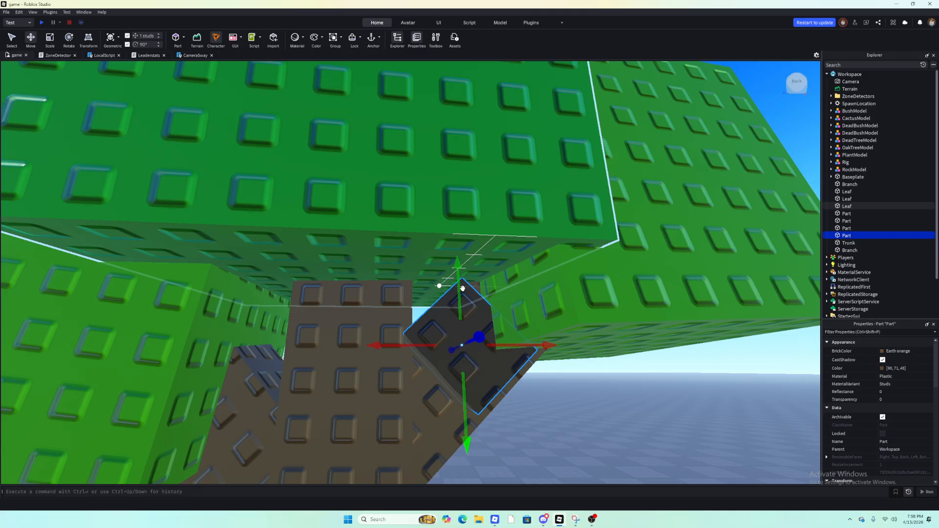
{"action": "left_click_drag", "start_coordinate": [535, 344], "coordinate": [542, 344]}
{"action": "left_click_drag", "start_coordinate": [470, 303], "coordinate": [472, 295]}
{"action": "left_click_drag", "start_coordinate": [520, 336], "coordinate": [531, 338]}
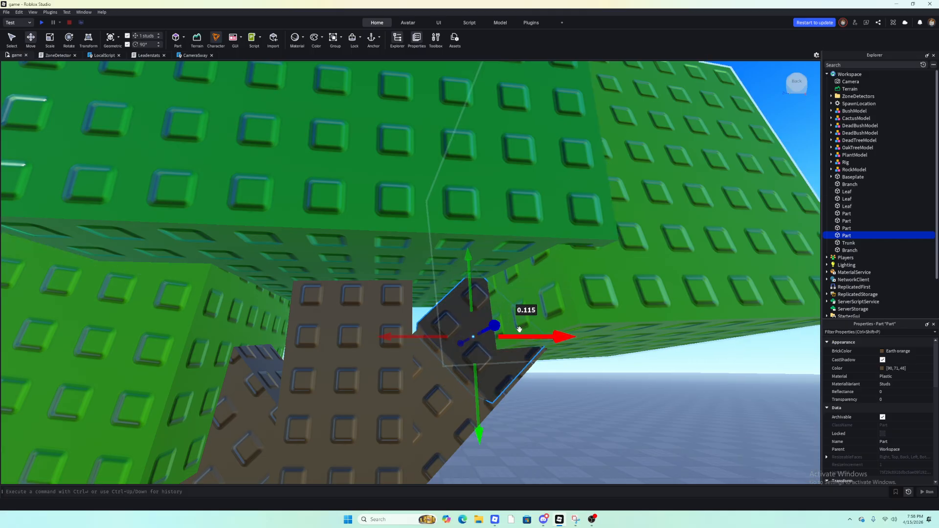
{"action": "scroll", "coordinate": [521, 330], "scroll_direction": "up", "scroll_amount": 2}
{"action": "left_click_drag", "start_coordinate": [574, 386], "coordinate": [574, 381]}
{"action": "scroll", "coordinate": [575, 383], "scroll_direction": "down", "scroll_amount": 5}
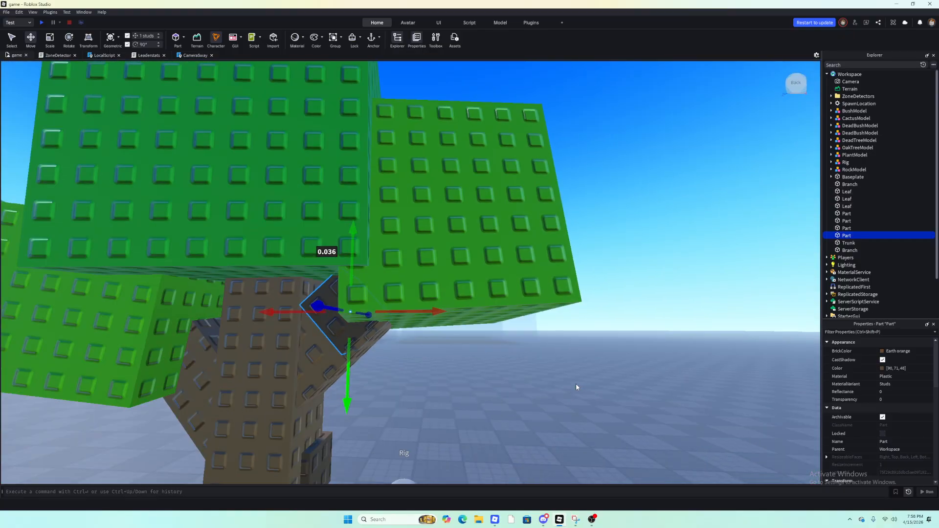
{"action": "left_click", "coordinate": [585, 404]}
- Examine the whole tree from several sides and distances, checking the trunk, branches, leaf blocks and accent blocks
{"action": "right_click_drag", "start_coordinate": [584, 404], "coordinate": [584, 394]}
{"action": "scroll", "coordinate": [585, 399], "scroll_direction": "down", "scroll_amount": 5}
{"action": "key", "text": "w"}
{"action": "right_click_drag", "start_coordinate": [566, 350], "coordinate": [550, 353]}
{"action": "key", "text": "w"}
{"action": "key", "text": "s"}
{"action": "scroll", "coordinate": [523, 329], "scroll_direction": "up", "scroll_amount": 3}
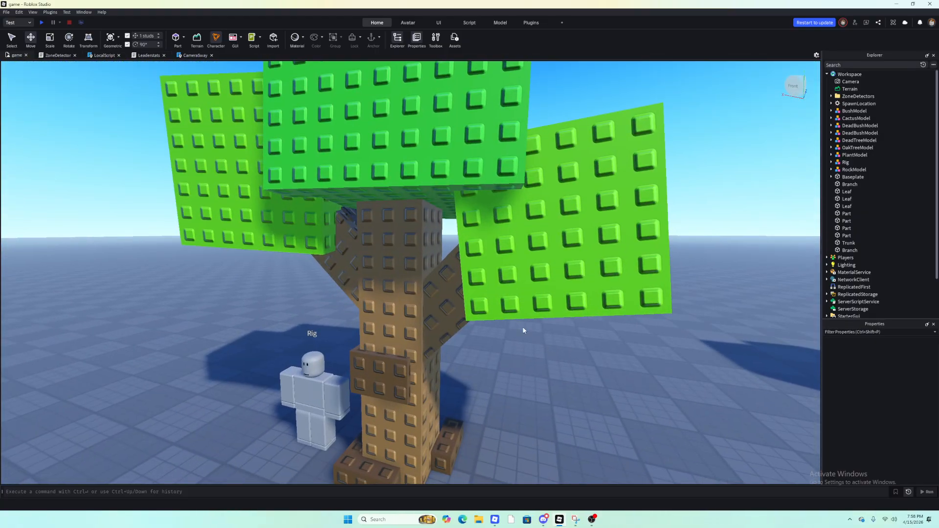
{"action": "scroll", "coordinate": [424, 243], "scroll_direction": "down", "scroll_amount": 6}
{"action": "right_click_drag", "start_coordinate": [494, 303], "coordinate": [510, 292]}
{"action": "scroll", "coordinate": [506, 293], "scroll_direction": "up", "scroll_amount": 4}
{"action": "scroll", "coordinate": [506, 292], "scroll_direction": "down", "scroll_amount": 5}
{"action": "scroll", "coordinate": [510, 292], "scroll_direction": "up", "scroll_amount": 3}
{"action": "scroll", "coordinate": [509, 293], "scroll_direction": "down", "scroll_amount": 10}
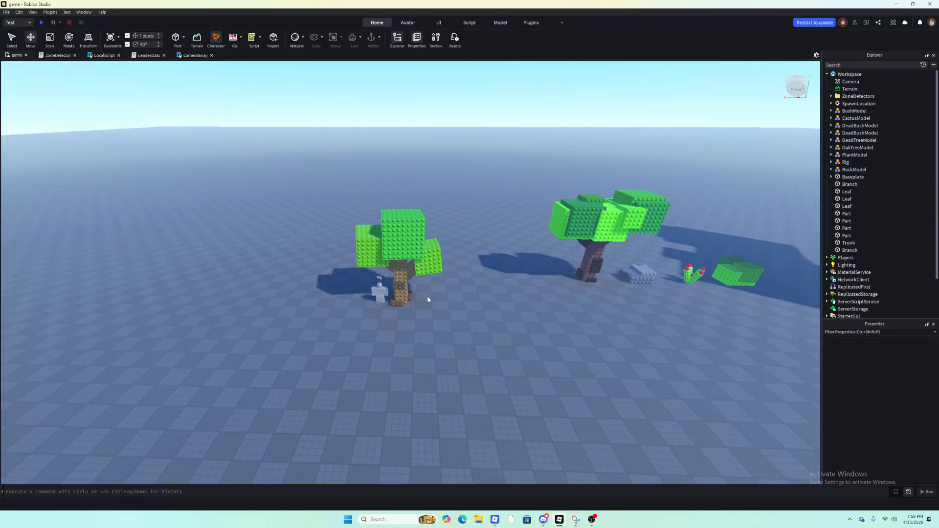
- Rename the four accent blocks still called Part as Root/Bark
{"action": "left_click", "coordinate": [847, 215]}
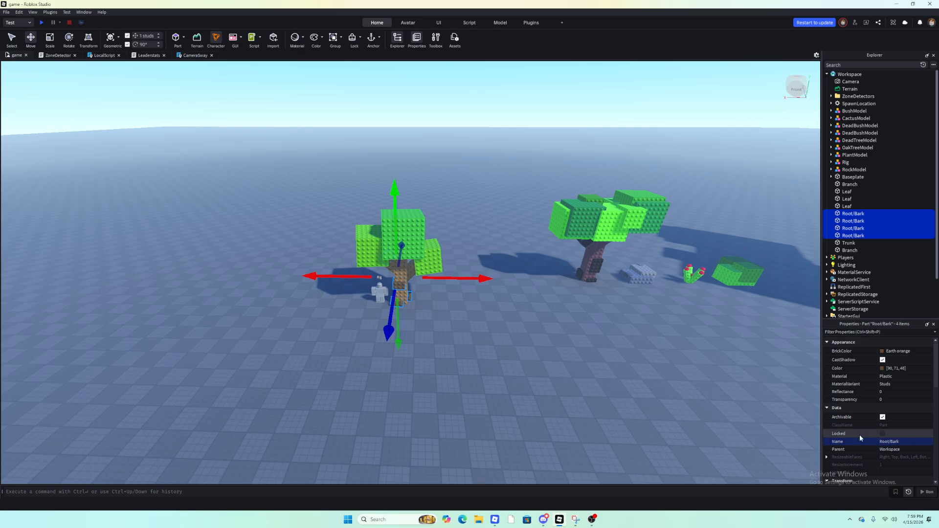
{"action": "left_click", "coordinate": [793, 411]}
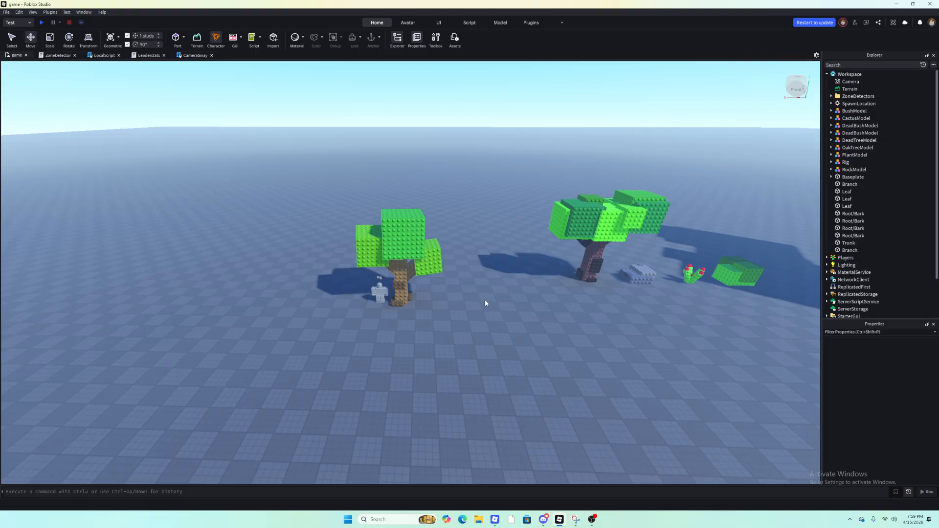
- Look over the new tree alongside the neighbouring oak tree, the forest area and the desert area of the map
{"action": "right_click_drag", "start_coordinate": [485, 300], "coordinate": [484, 300]}
{"action": "key", "text": "s"}
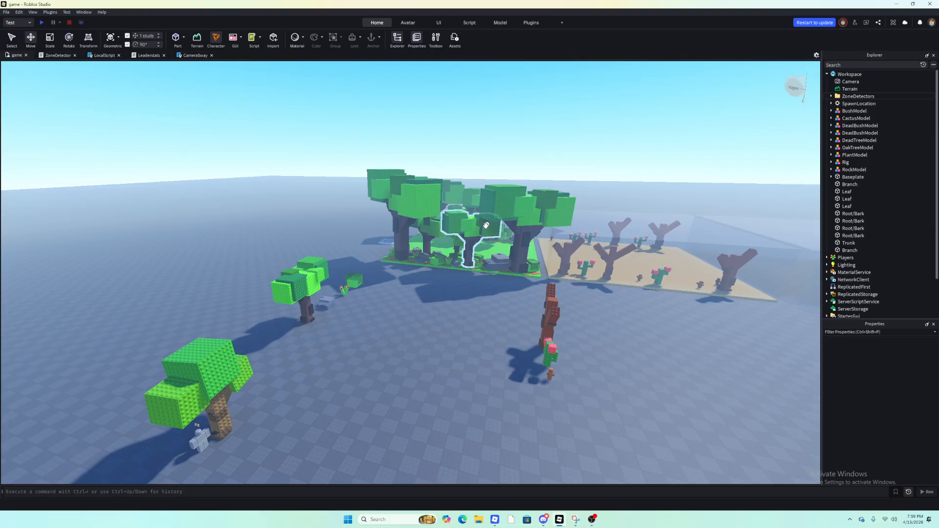
{"action": "right_click_drag", "start_coordinate": [636, 300], "coordinate": [603, 289]}
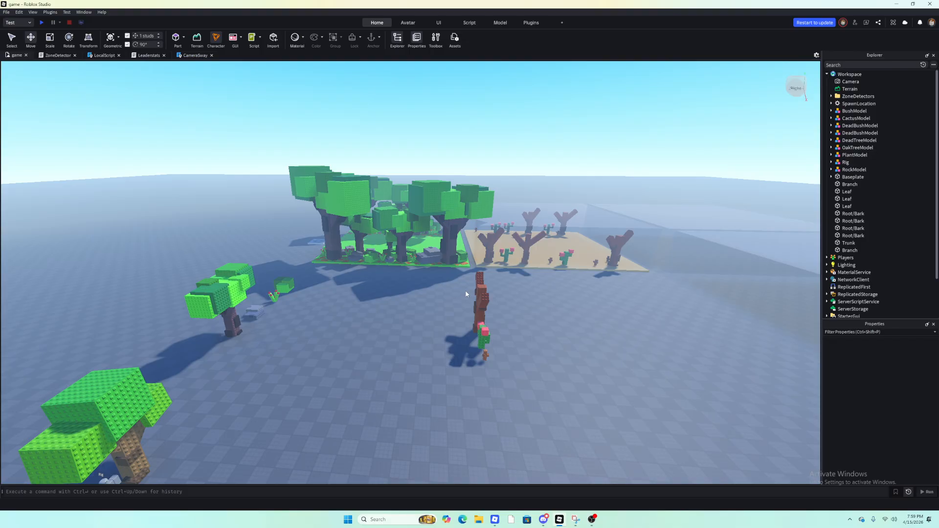
{"action": "right_click_drag", "start_coordinate": [466, 294], "coordinate": [463, 290]}
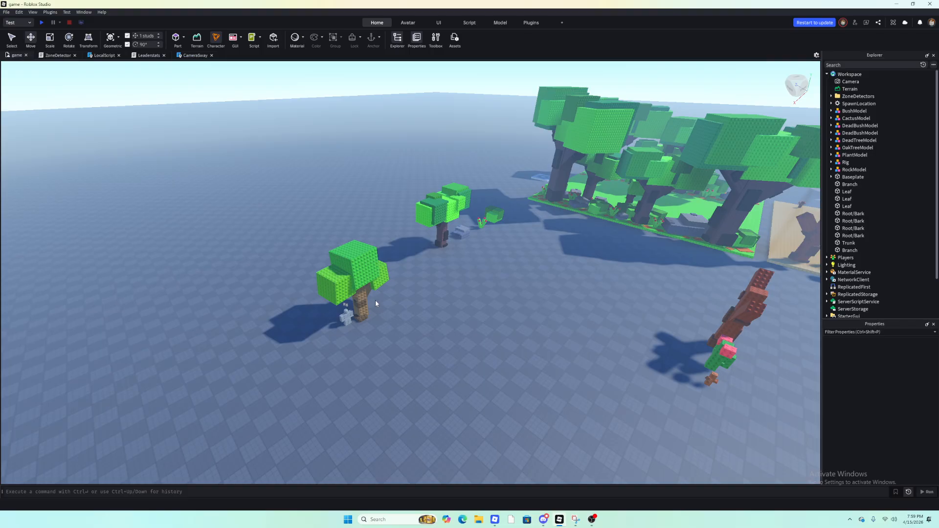
{"action": "right_click_drag", "start_coordinate": [352, 295], "coordinate": [354, 297]}
{"action": "right_click_drag", "start_coordinate": [460, 322], "coordinate": [461, 321]}
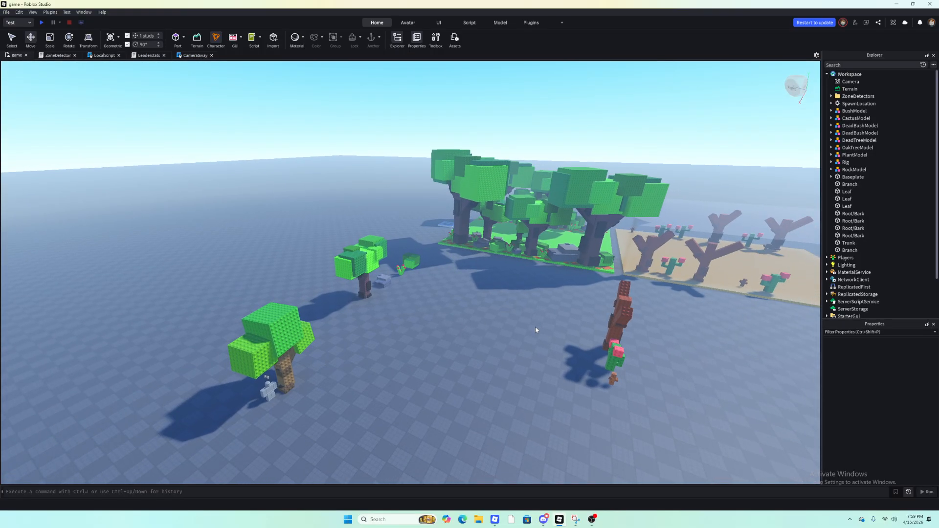
{"action": "right_click_drag", "start_coordinate": [535, 329], "coordinate": [521, 327]}
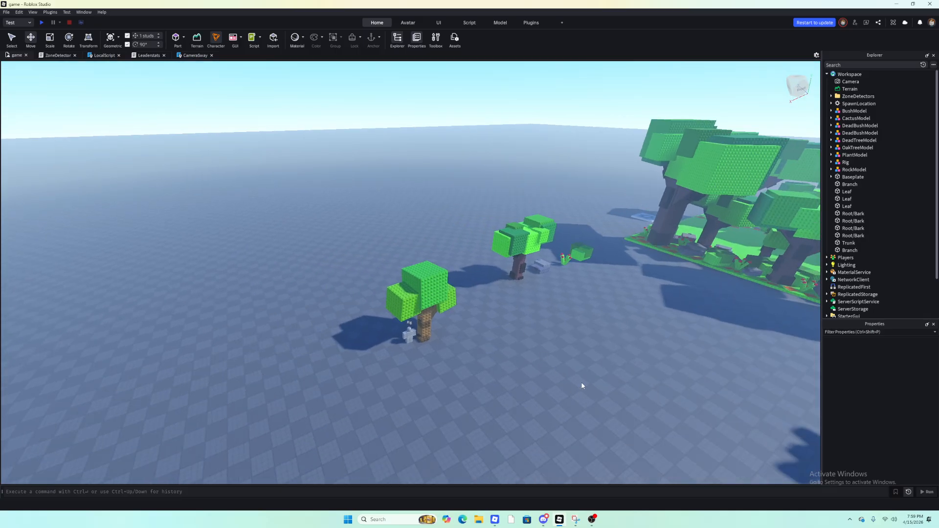